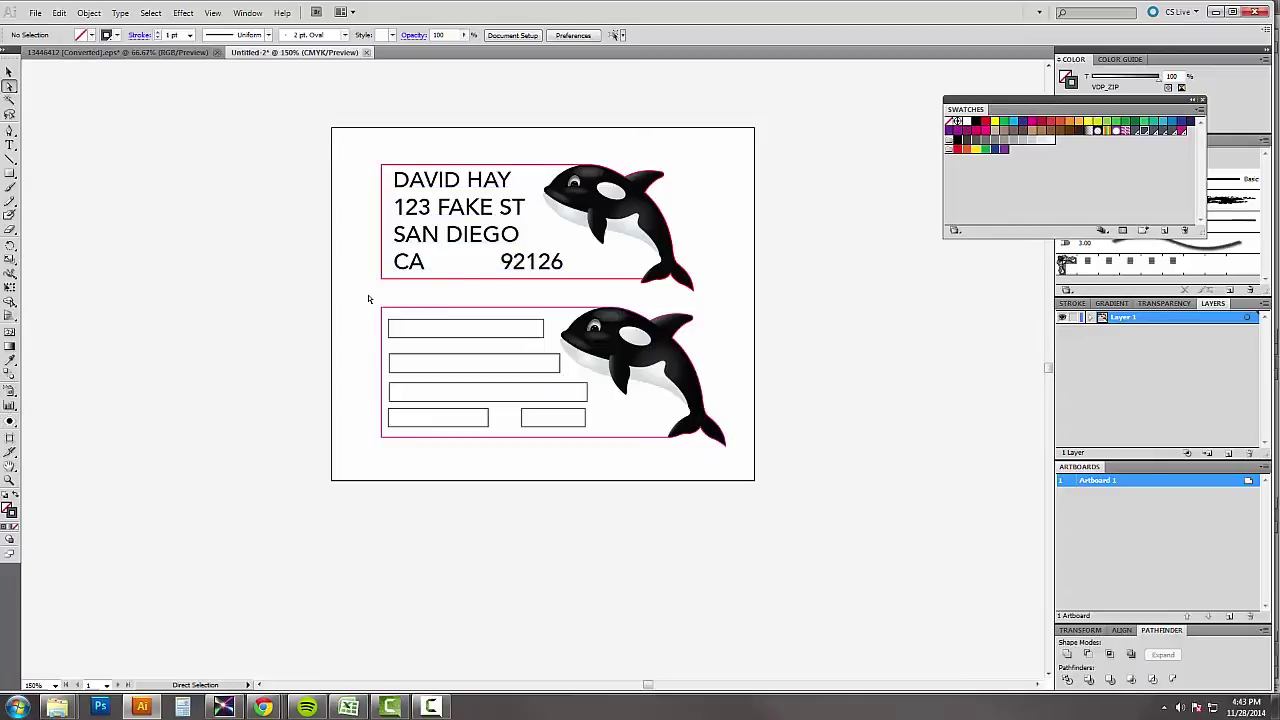
Insert a blank row above the address data in California address.csv
click(490, 340)
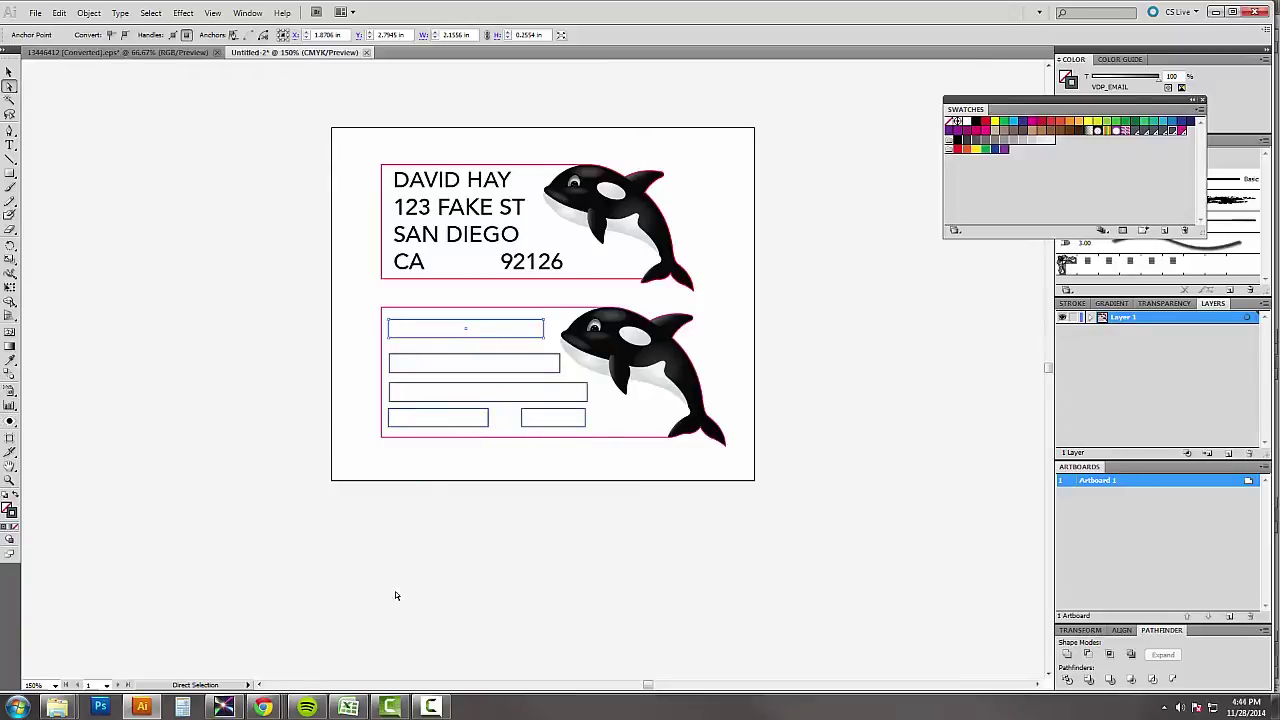
click(350, 708)
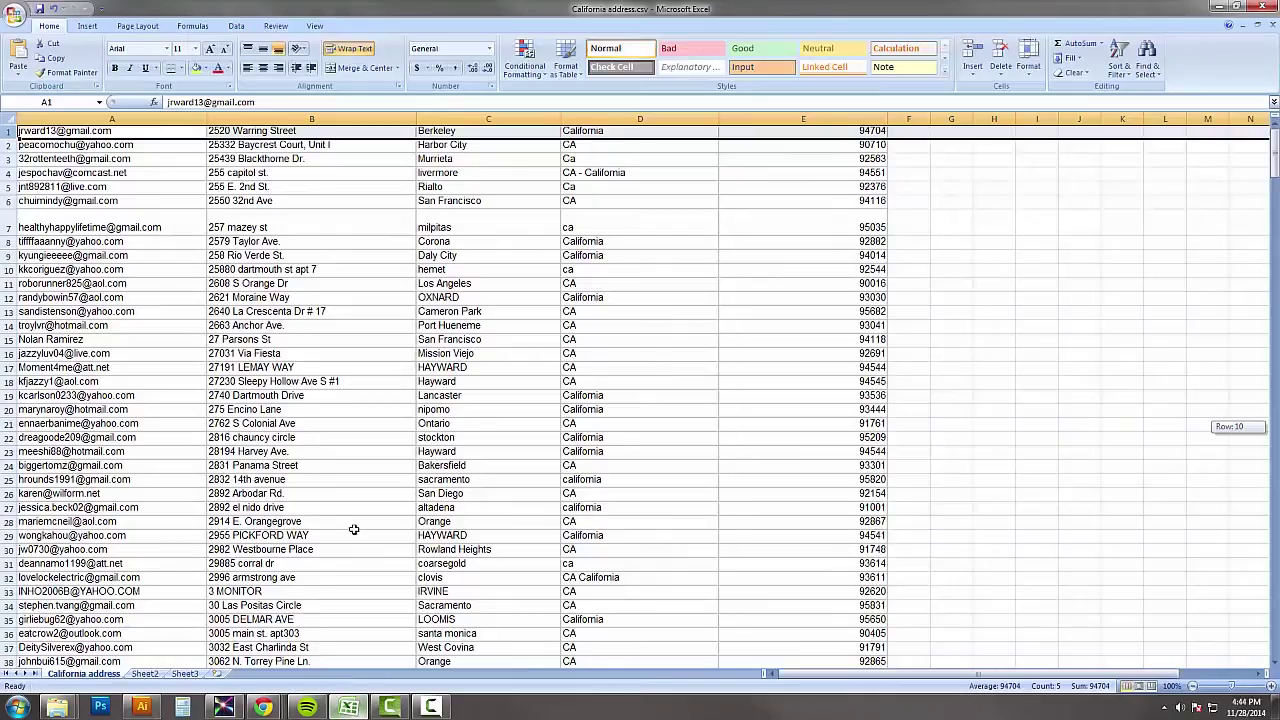
click(320, 284)
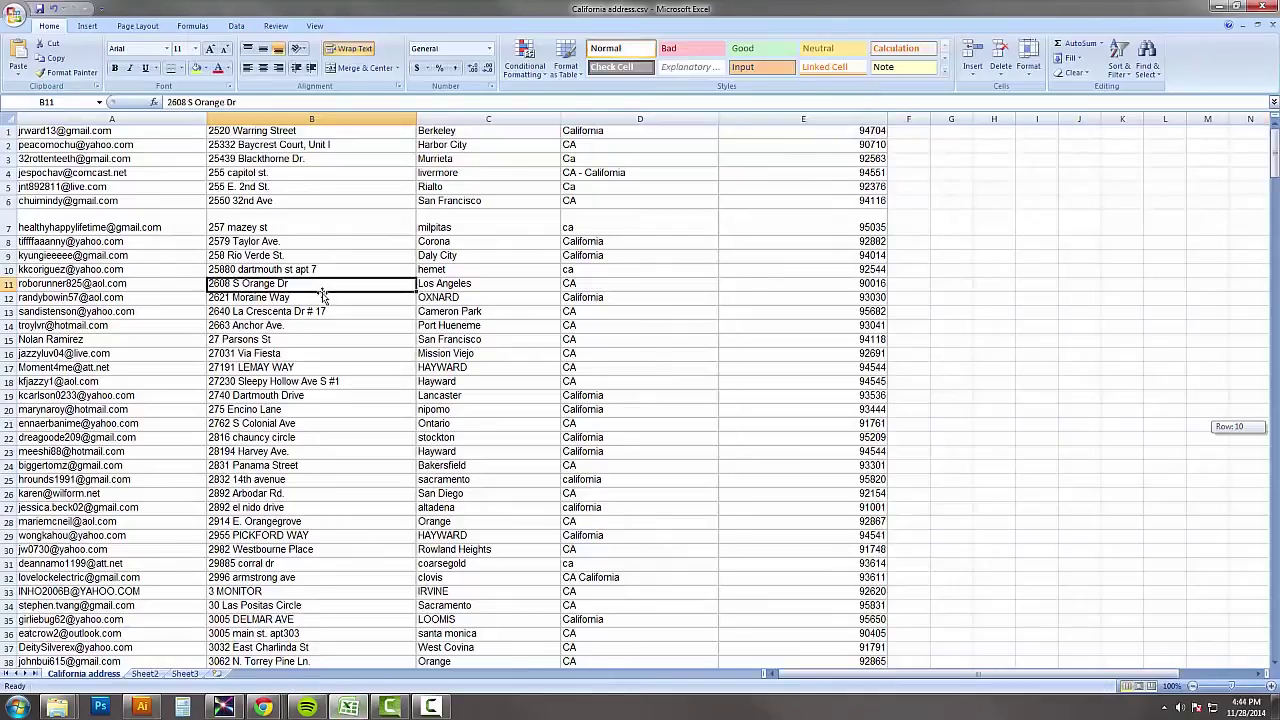
right_click(10, 132)
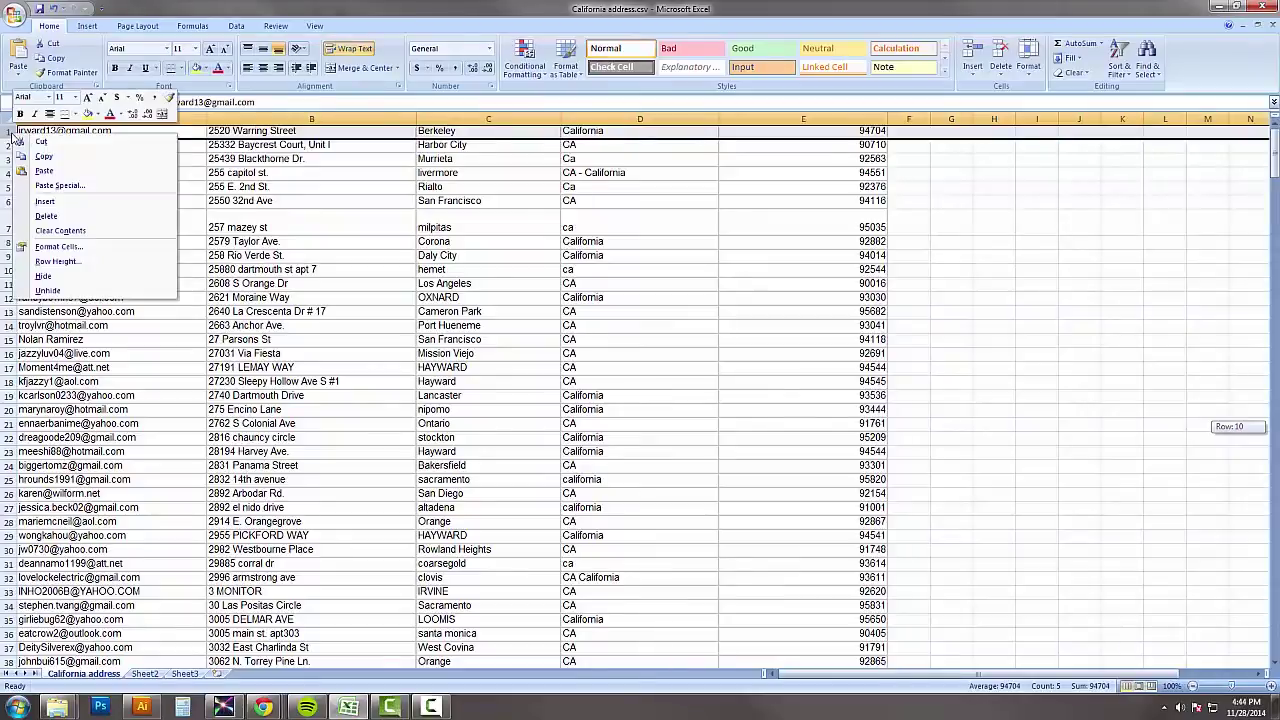
click(60, 201)
click(140, 196)
Enter headers VDP_EMAIL, VDP_ADDRESS, VDP_CITY, VDP_STATE and VDP_ZIP across A1:E1
click(170, 132)
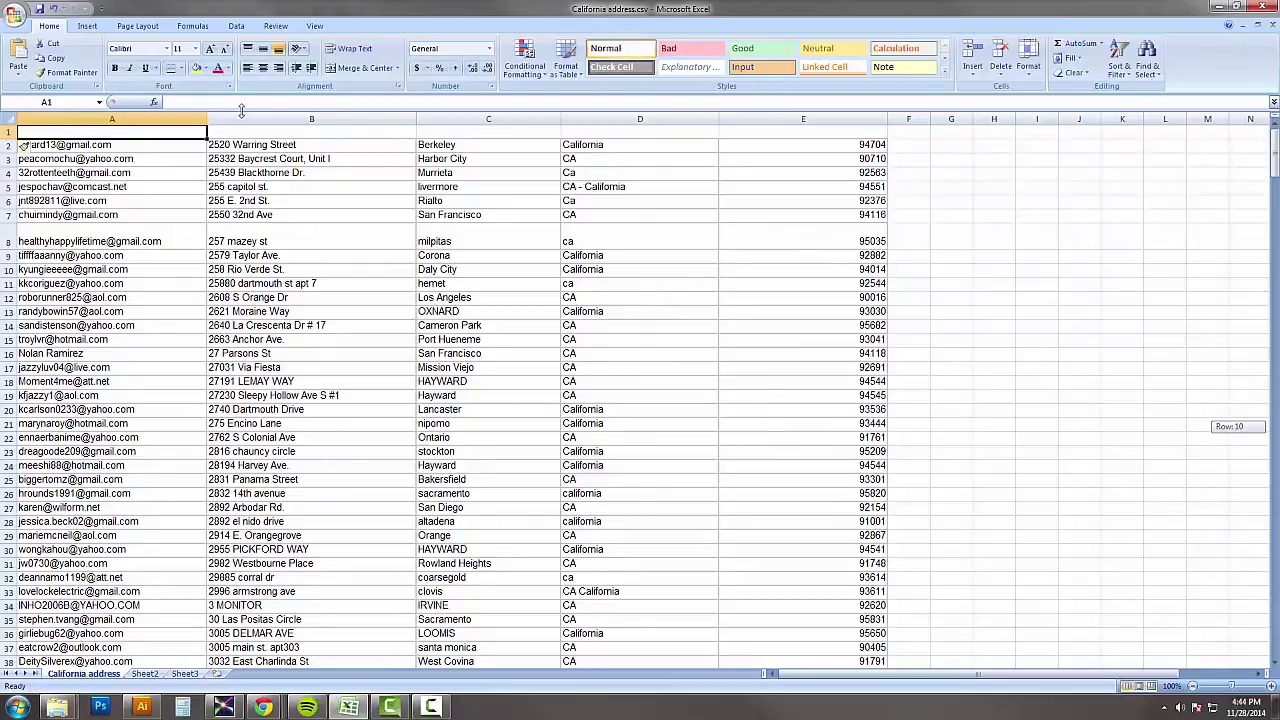
text(v)
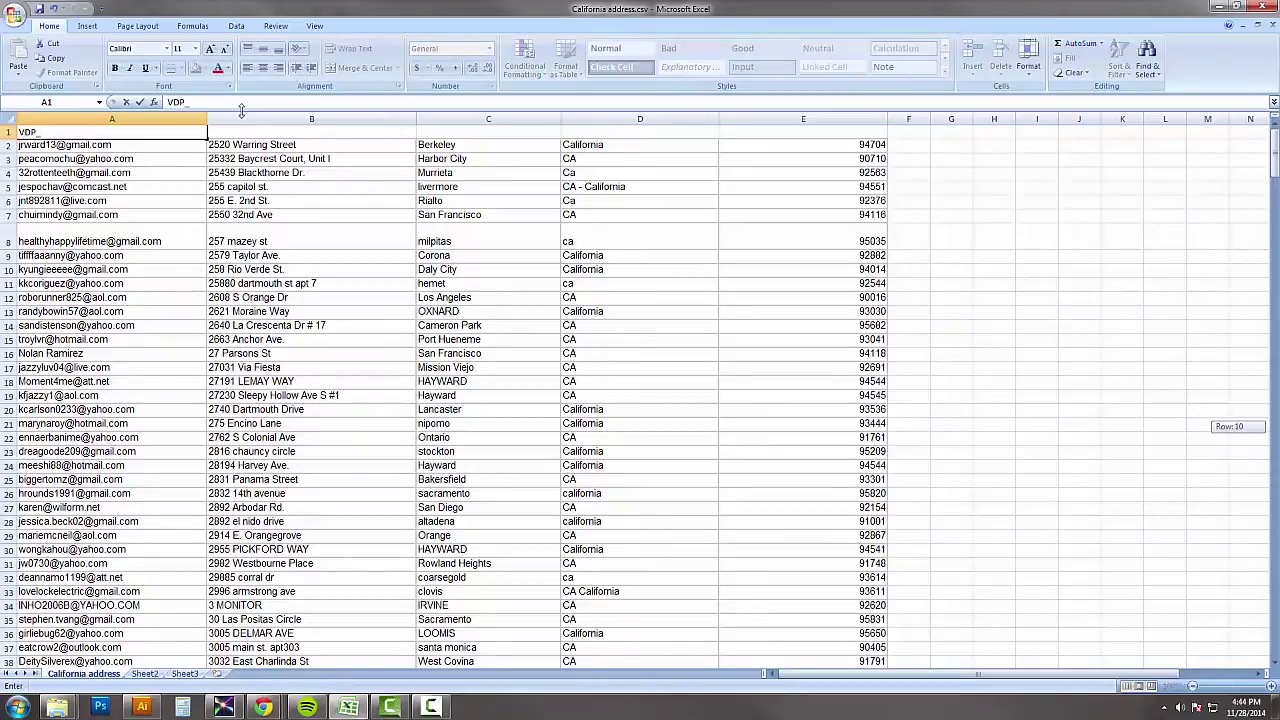
text(DP_EMAIL)
key(Tab)
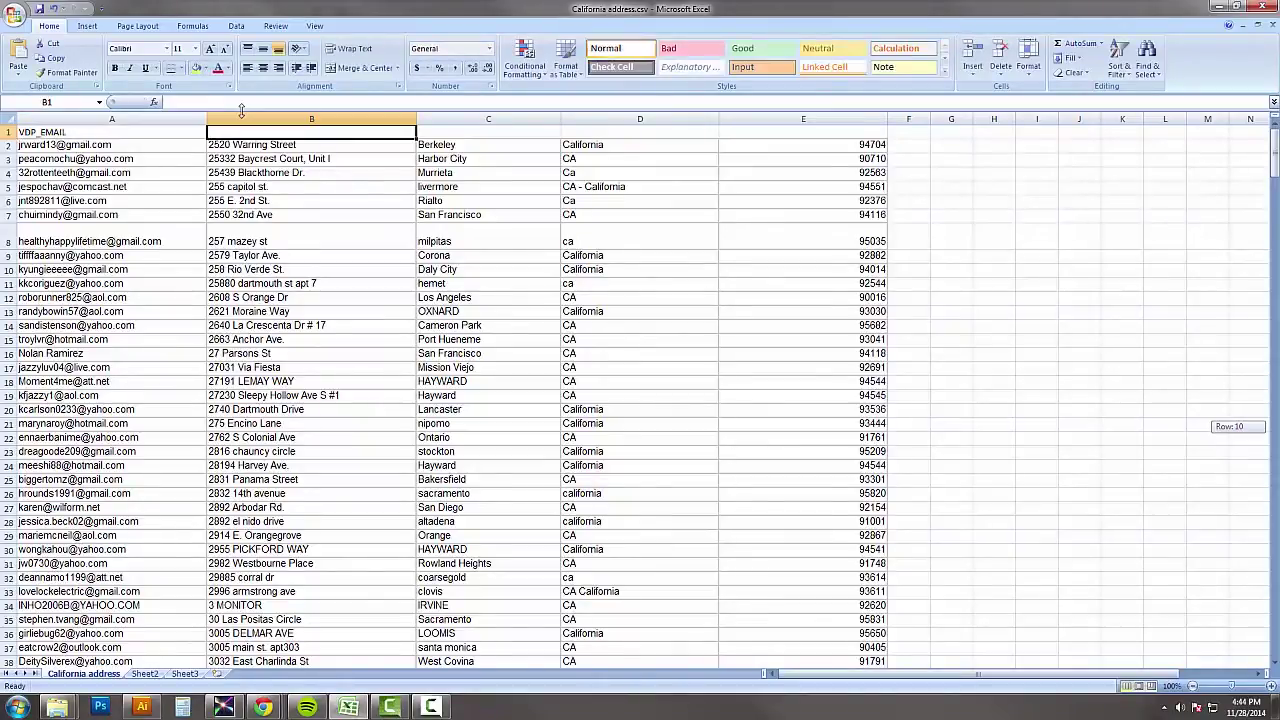
text(VDP_ADDRESS)
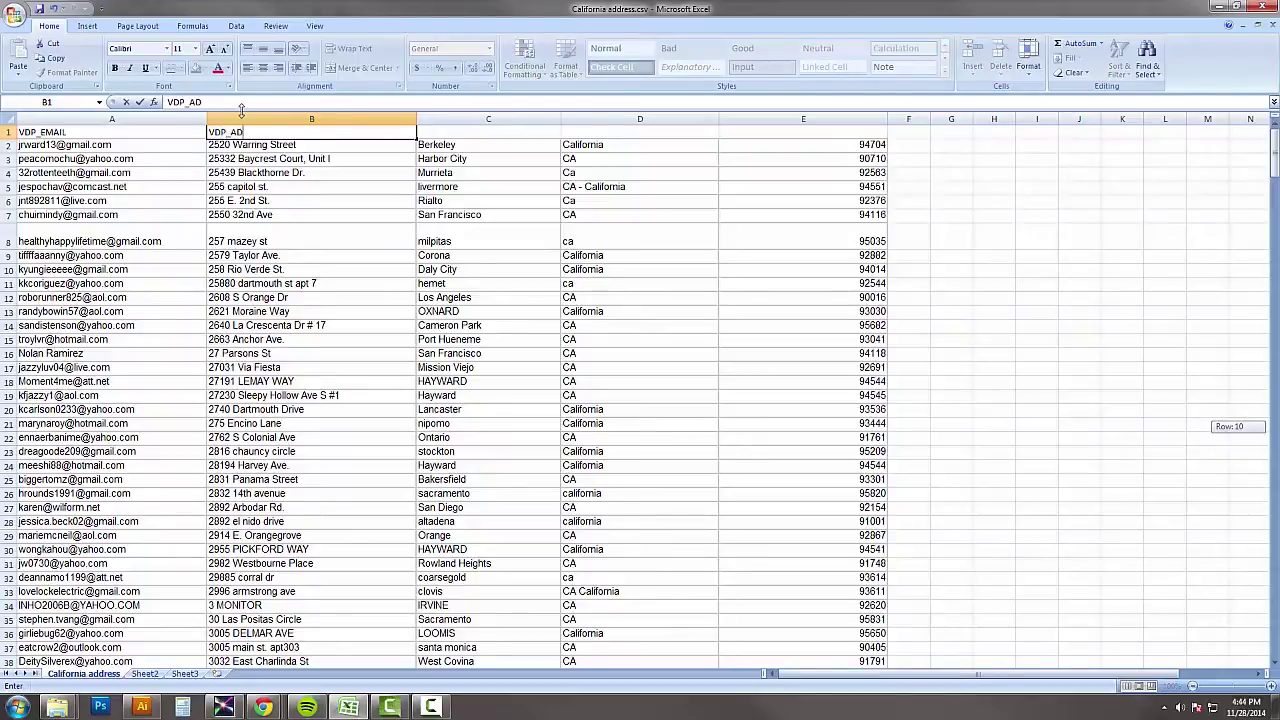
key(Tab)
text(VDP)
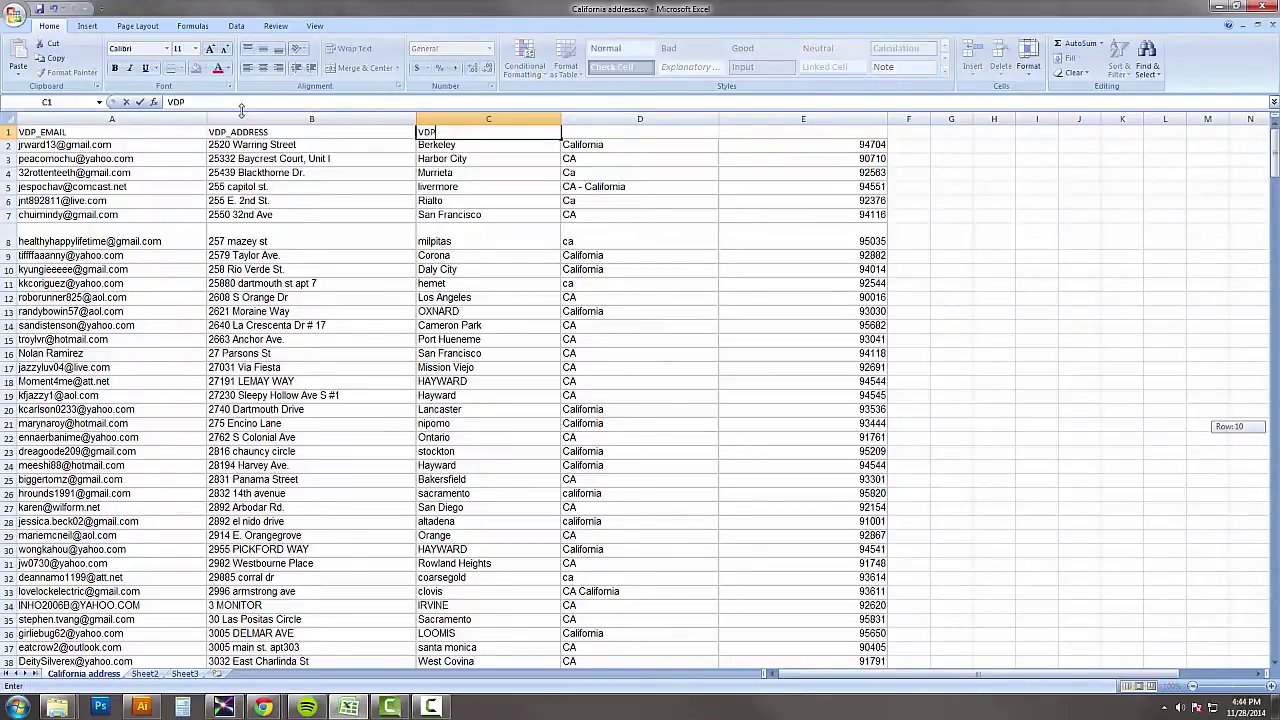
text(_CITY)
key(Tab)
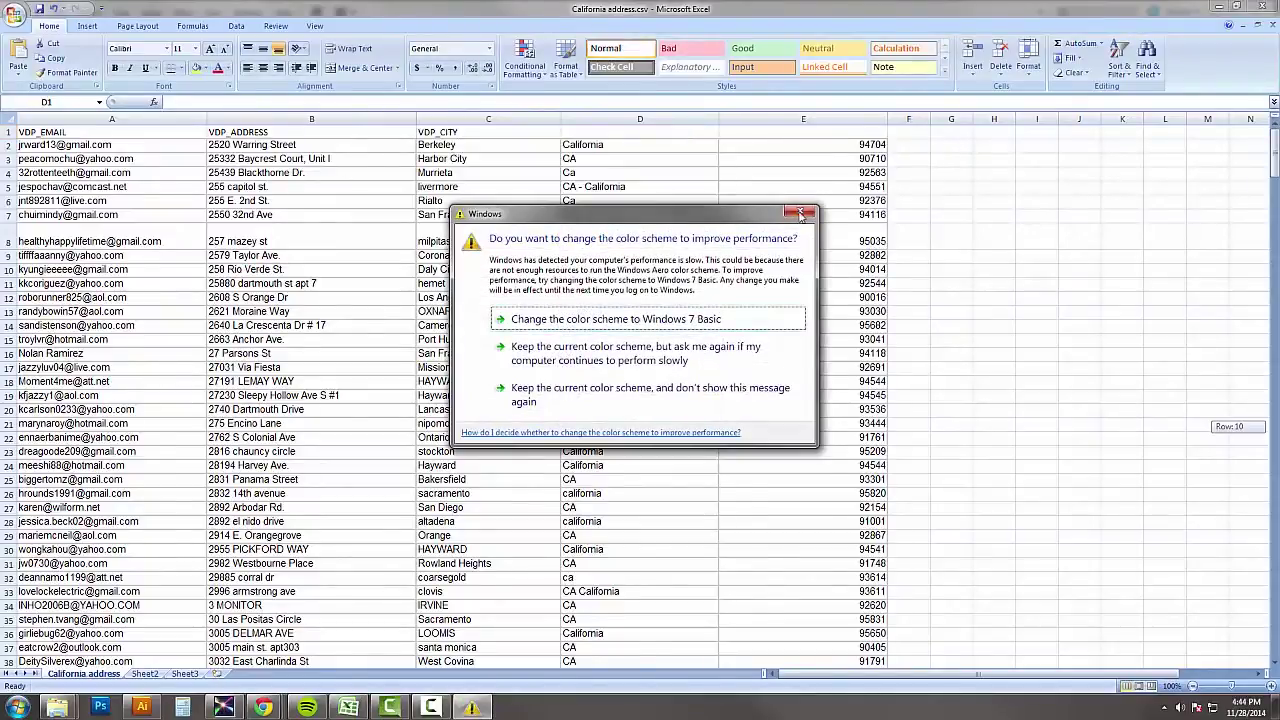
click(800, 211)
text(V)
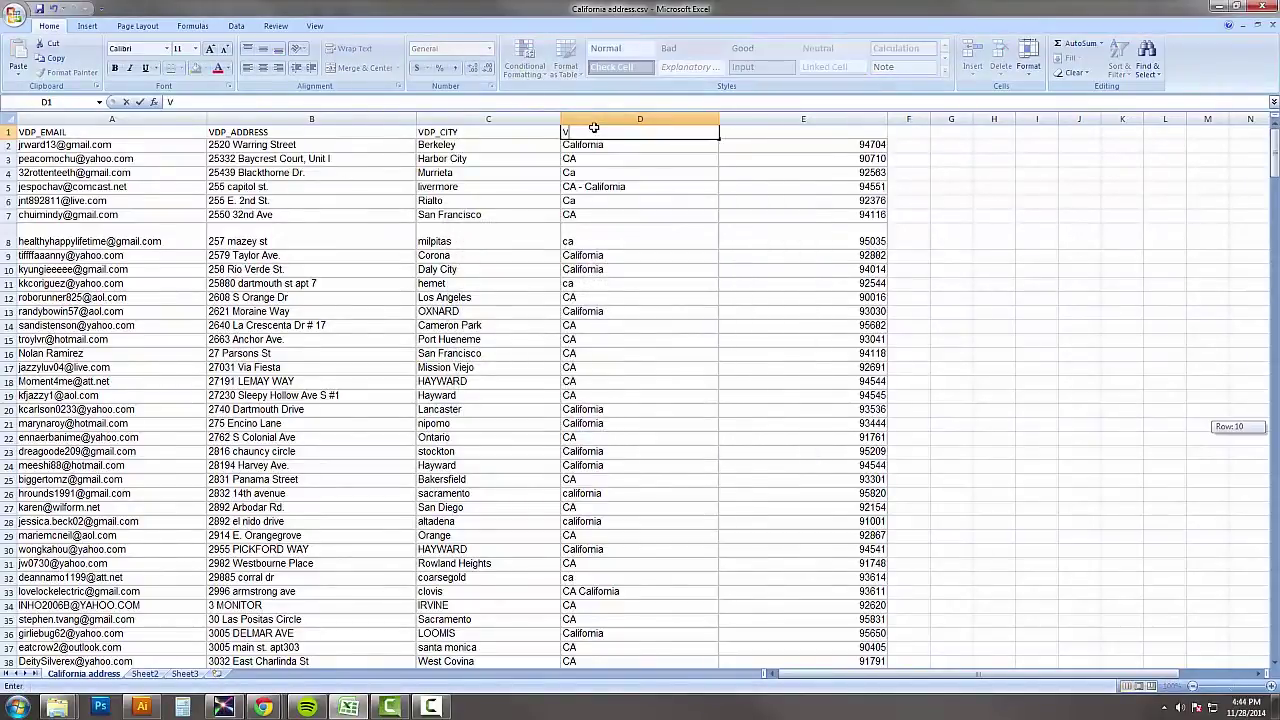
text(DP_STATE)
key(Tab)
text(V)
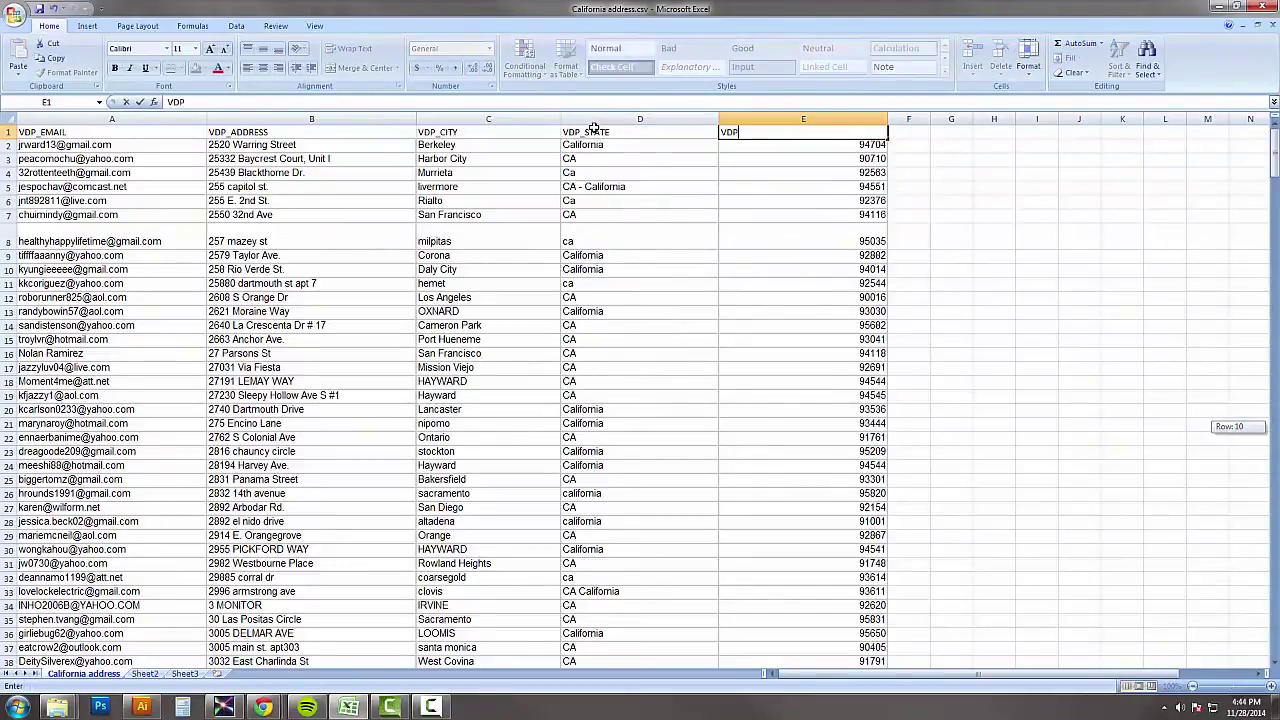
text(DP_ZIP)
Save over California address.csv as CSV (Comma delimited), confirming replacement and keeping the format
click(15, 15)
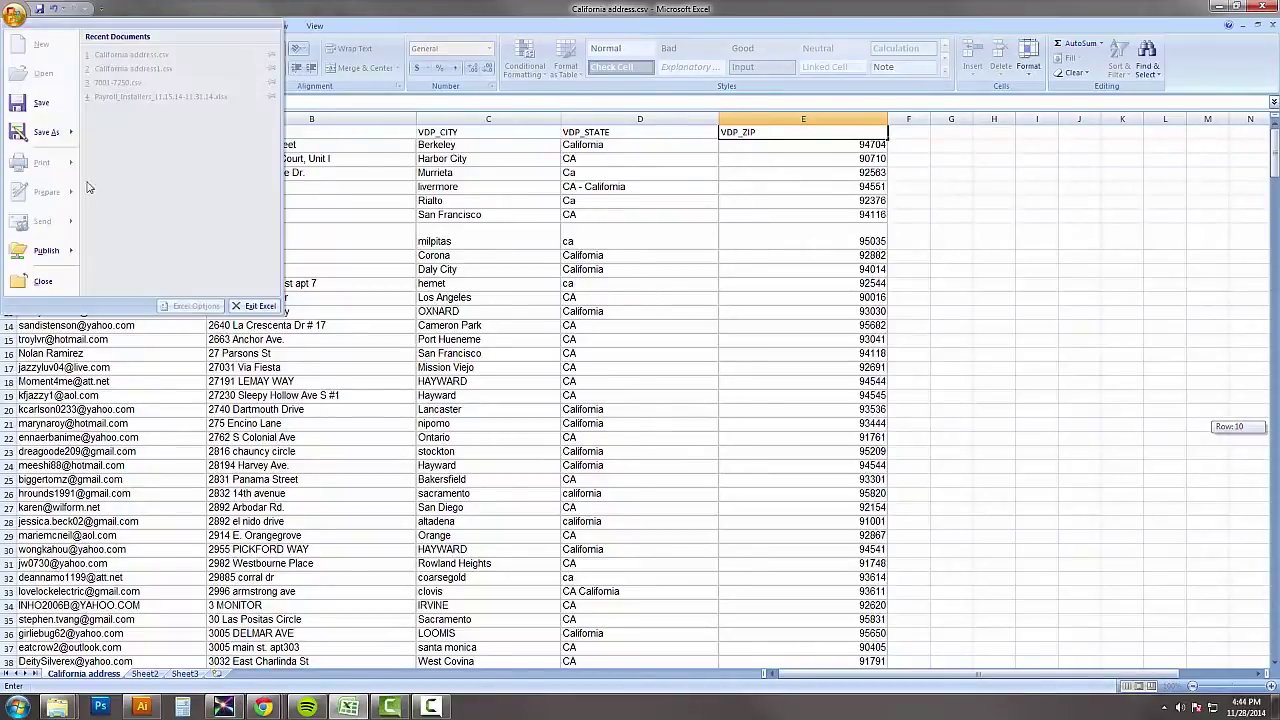
mouse_move(68, 133)
click(150, 271)
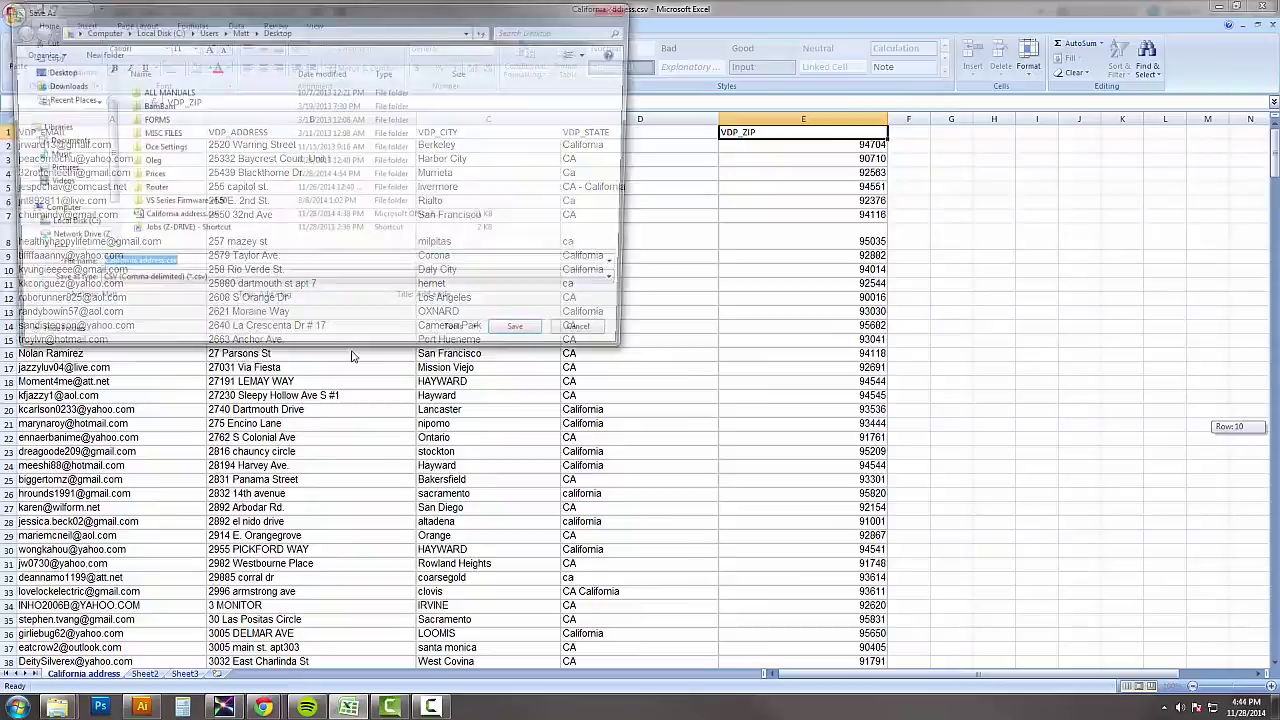
click(185, 283)
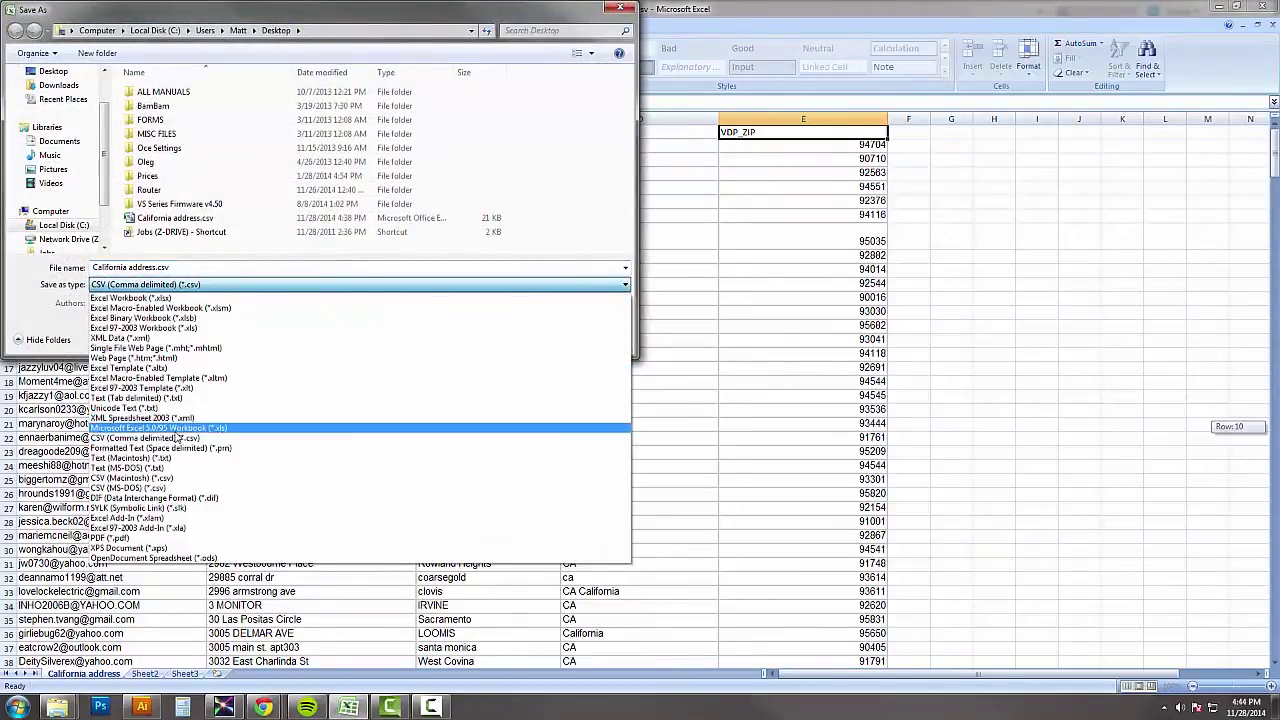
click(178, 440)
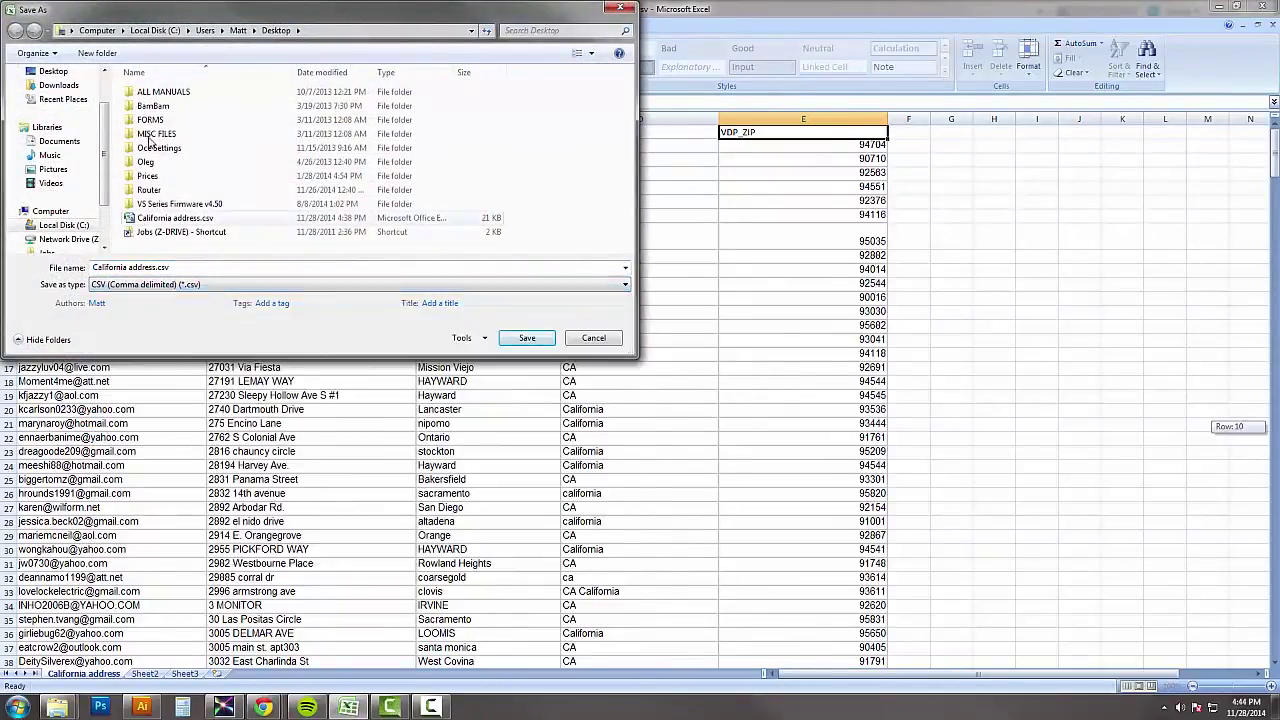
click(529, 340)
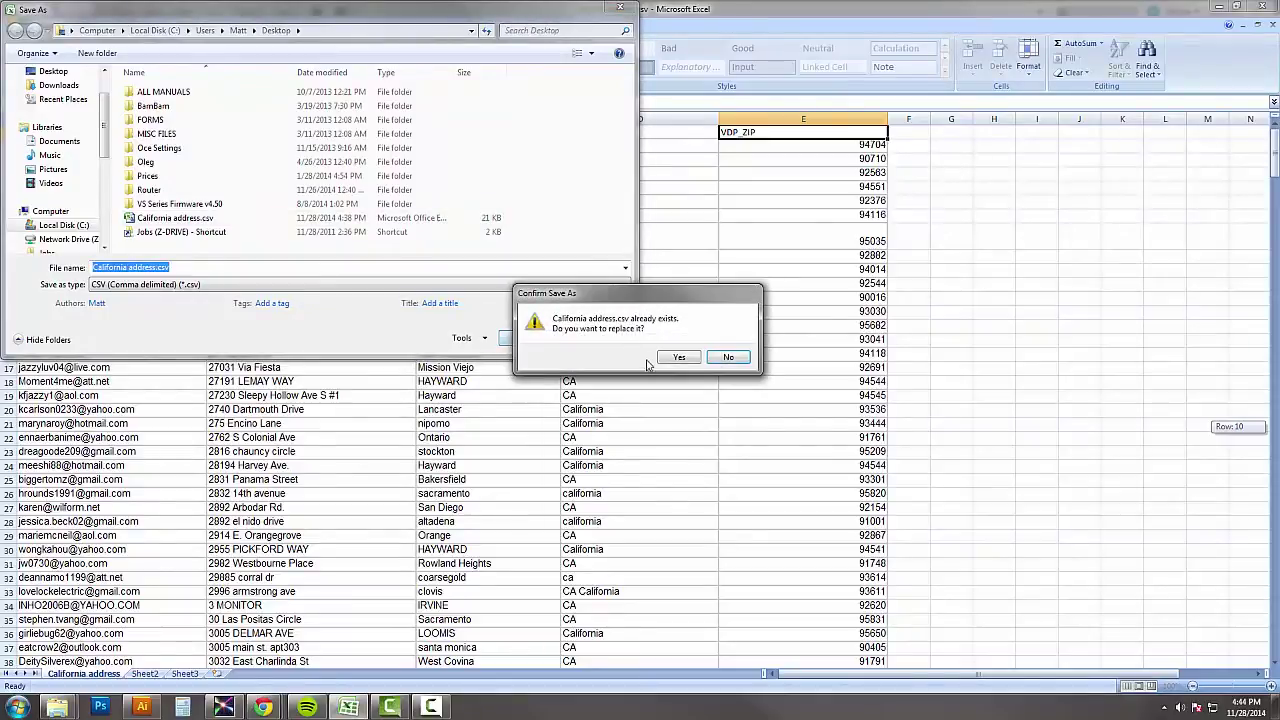
click(676, 360)
click(616, 393)
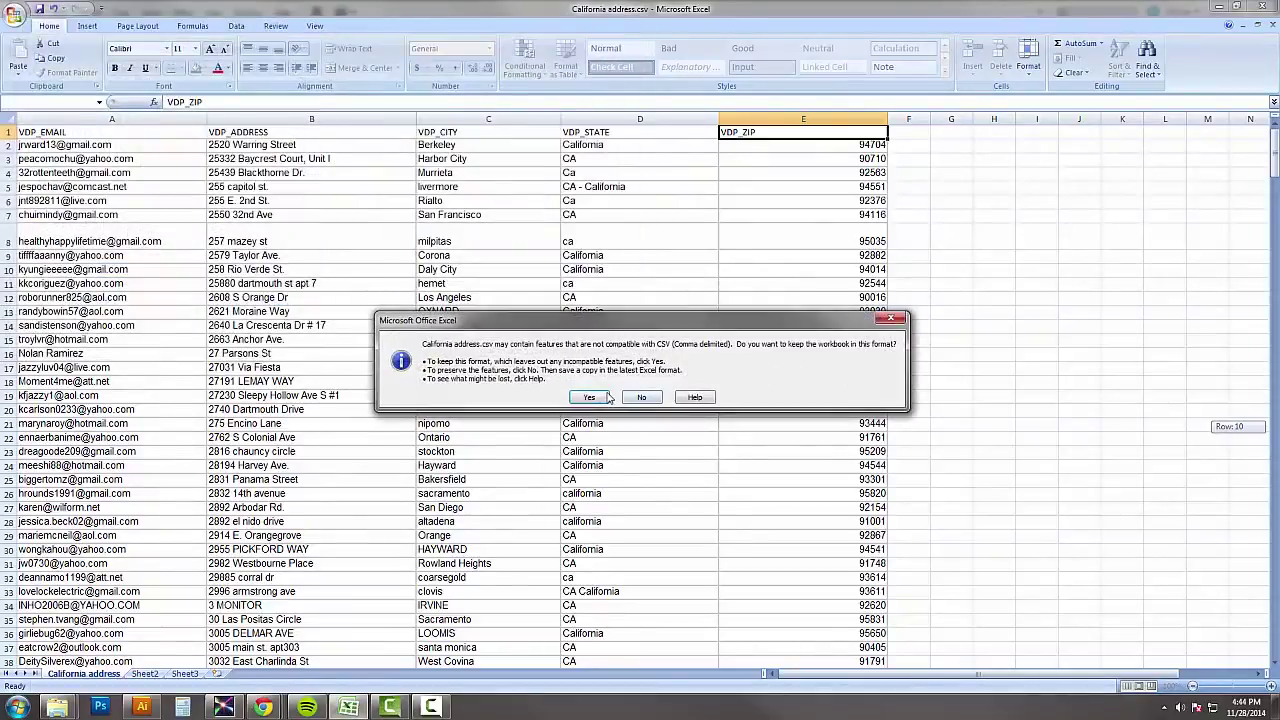
click(597, 400)
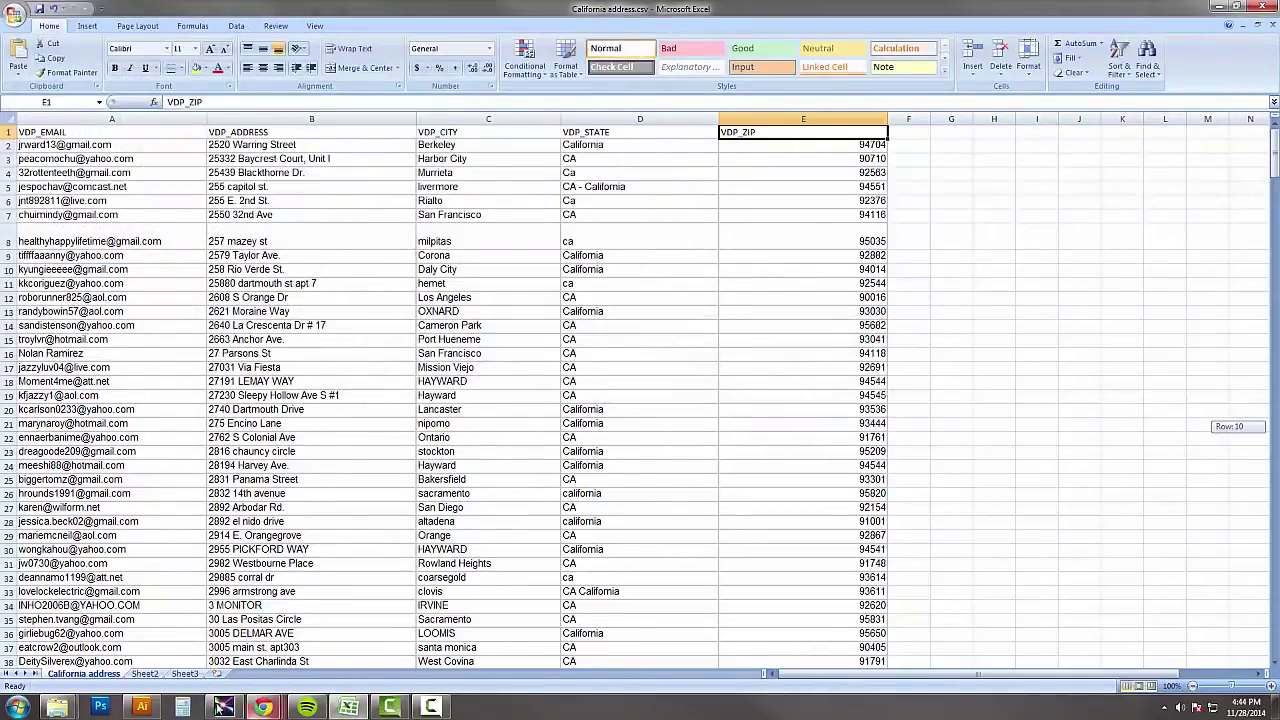
Copy the whole orca artwork and paste it in place on a new Layer 6
click(142, 707)
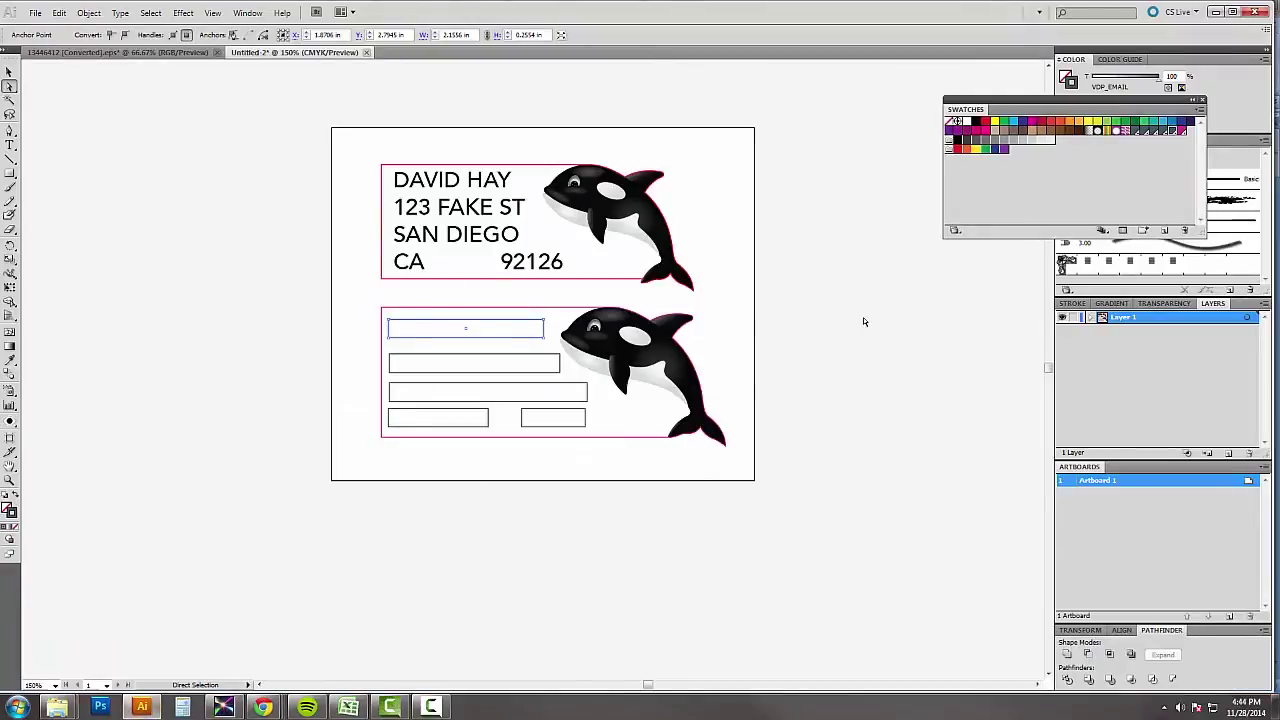
click(103, 52)
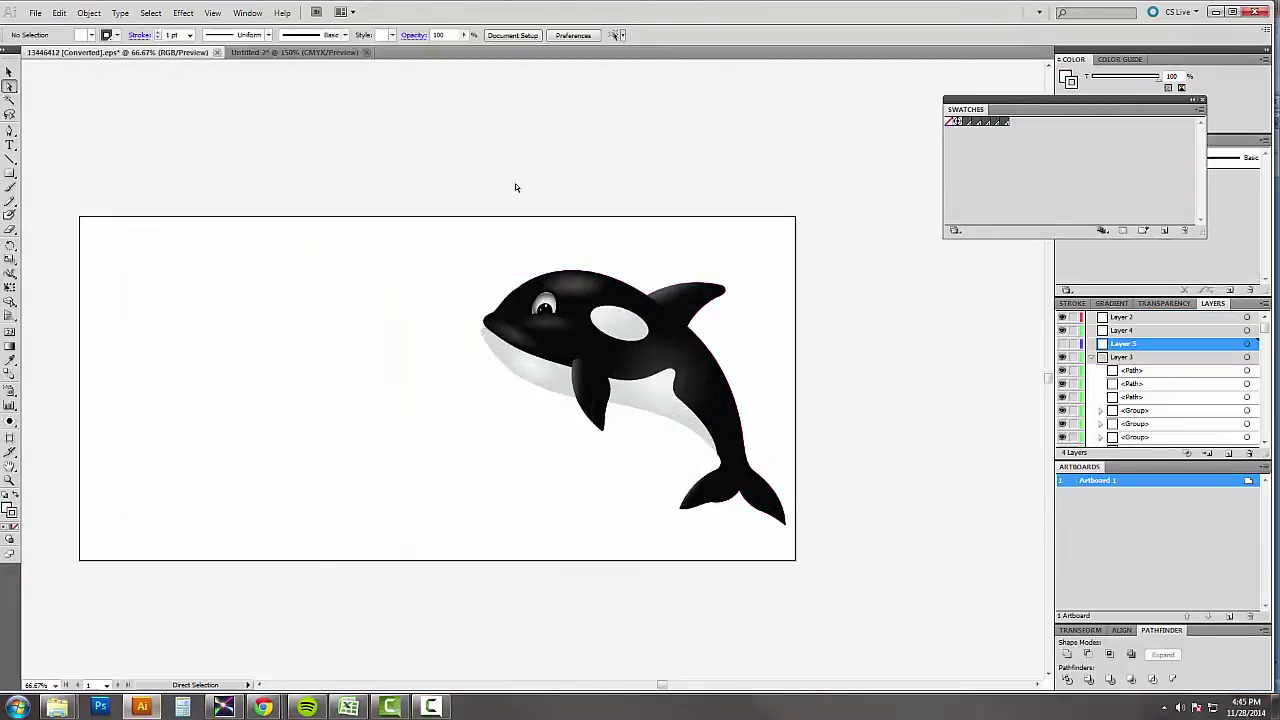
click(1174, 357)
drag(493, 211, 840, 565)
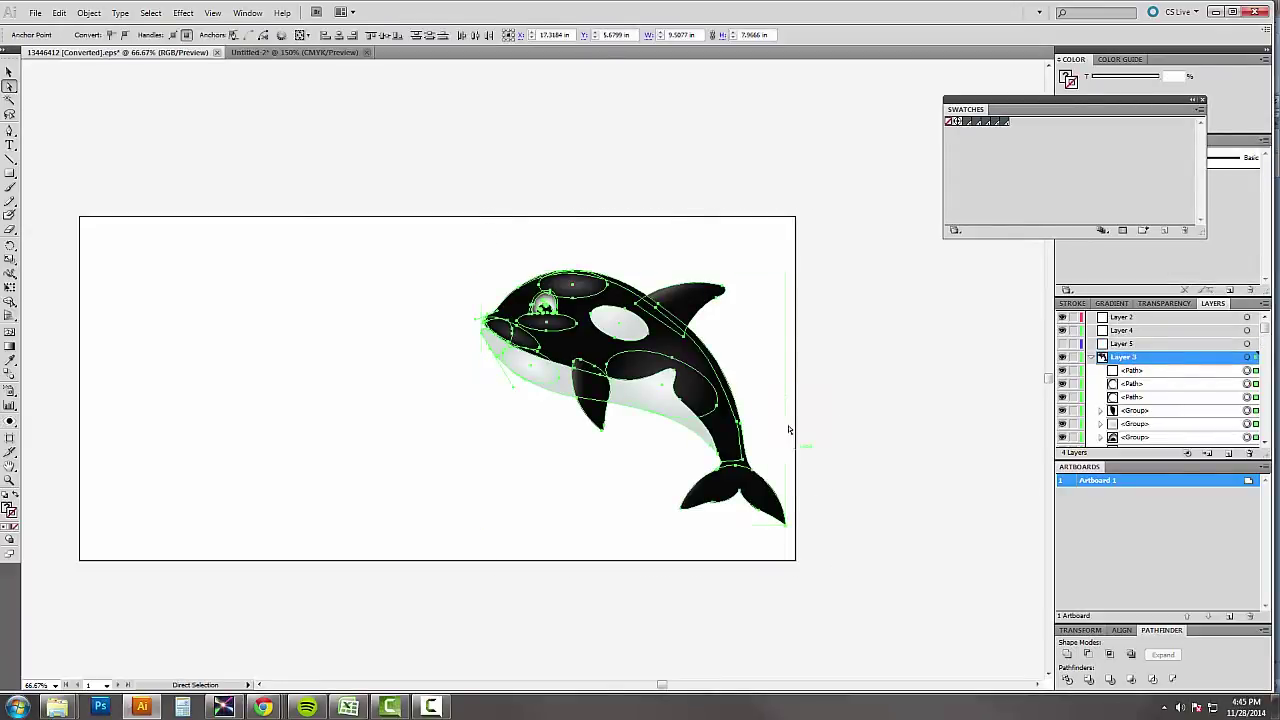
click(1230, 454)
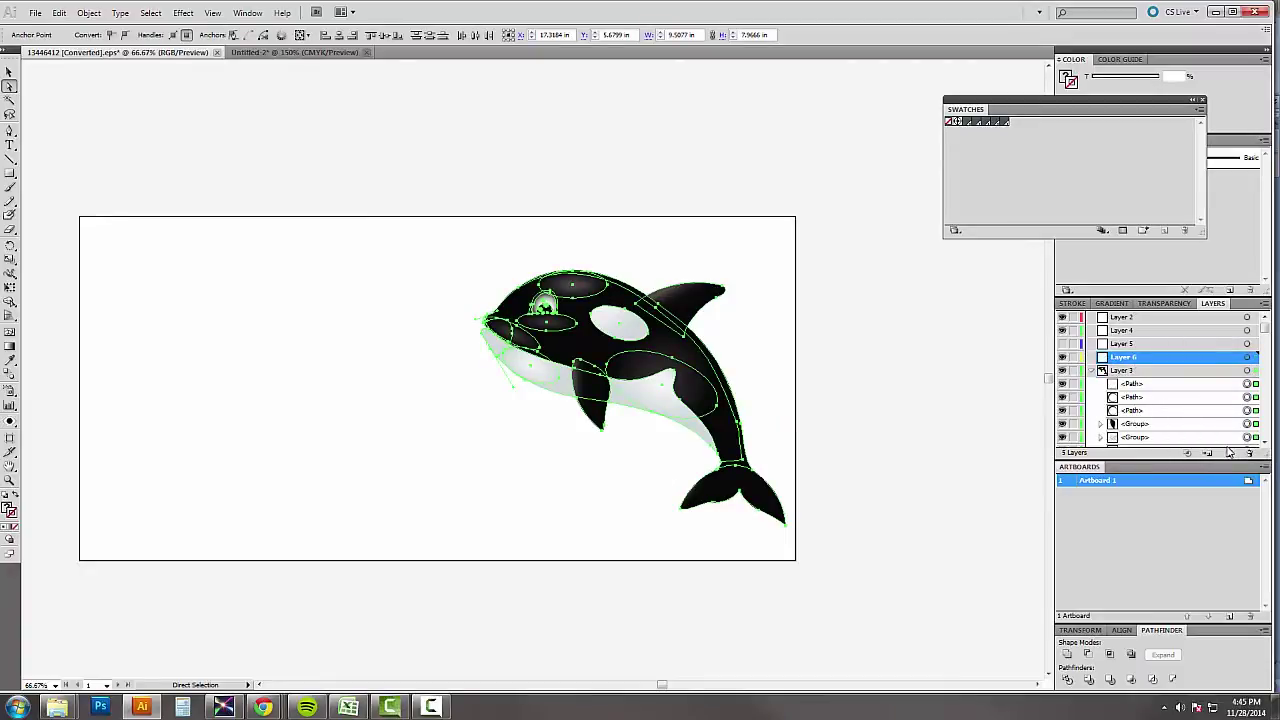
key(ctrl+c)
key(ctrl+f)
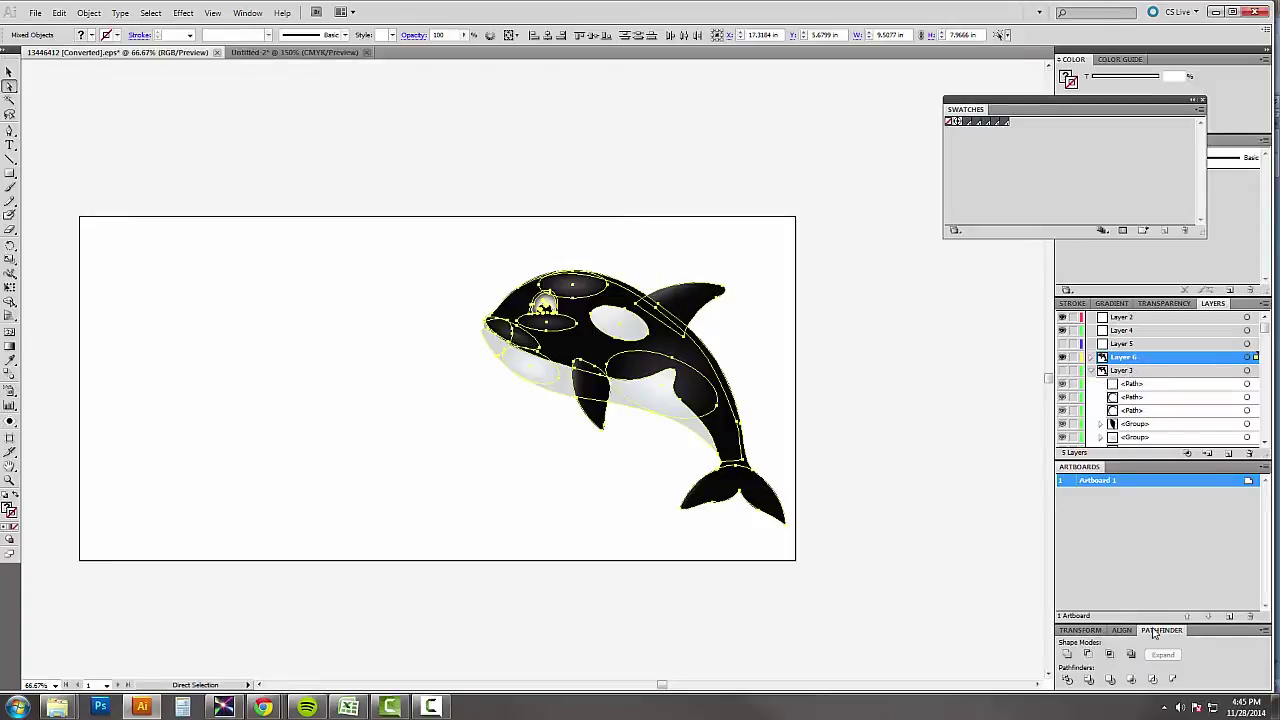
Unite the pasted orca shapes into one whale outline with a 1 pt stroke
click(1067, 657)
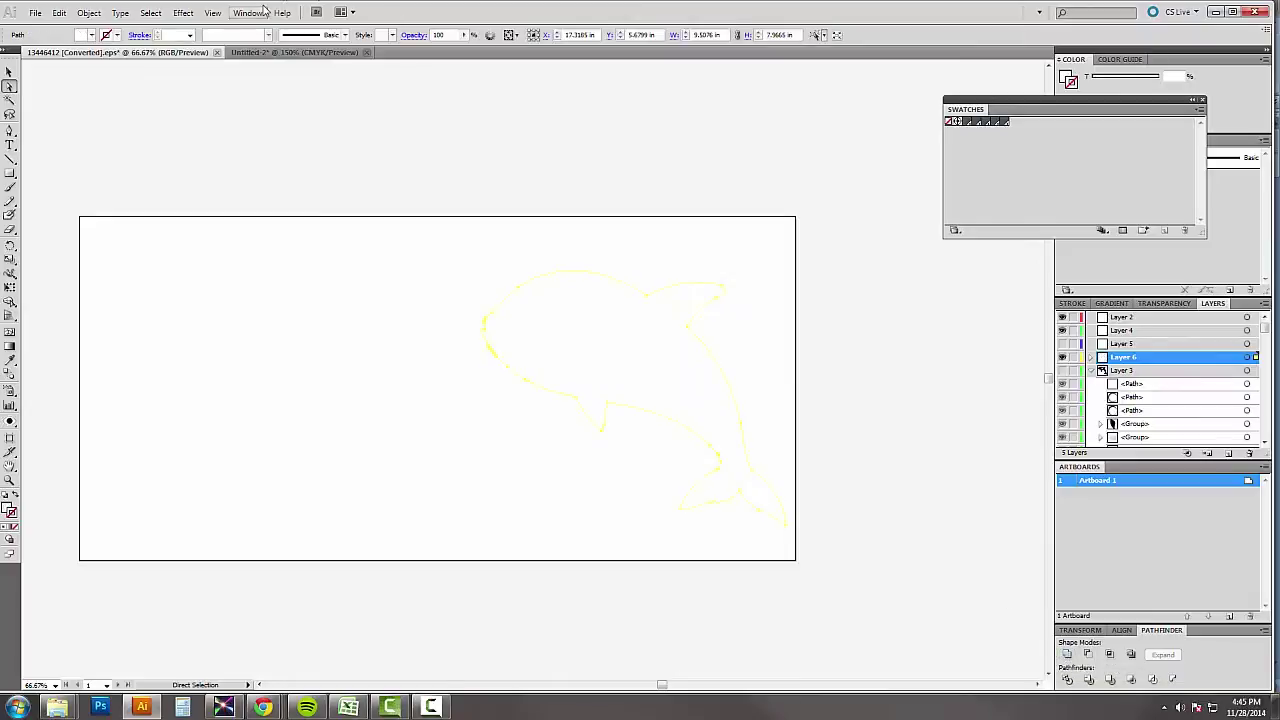
click(191, 36)
click(180, 79)
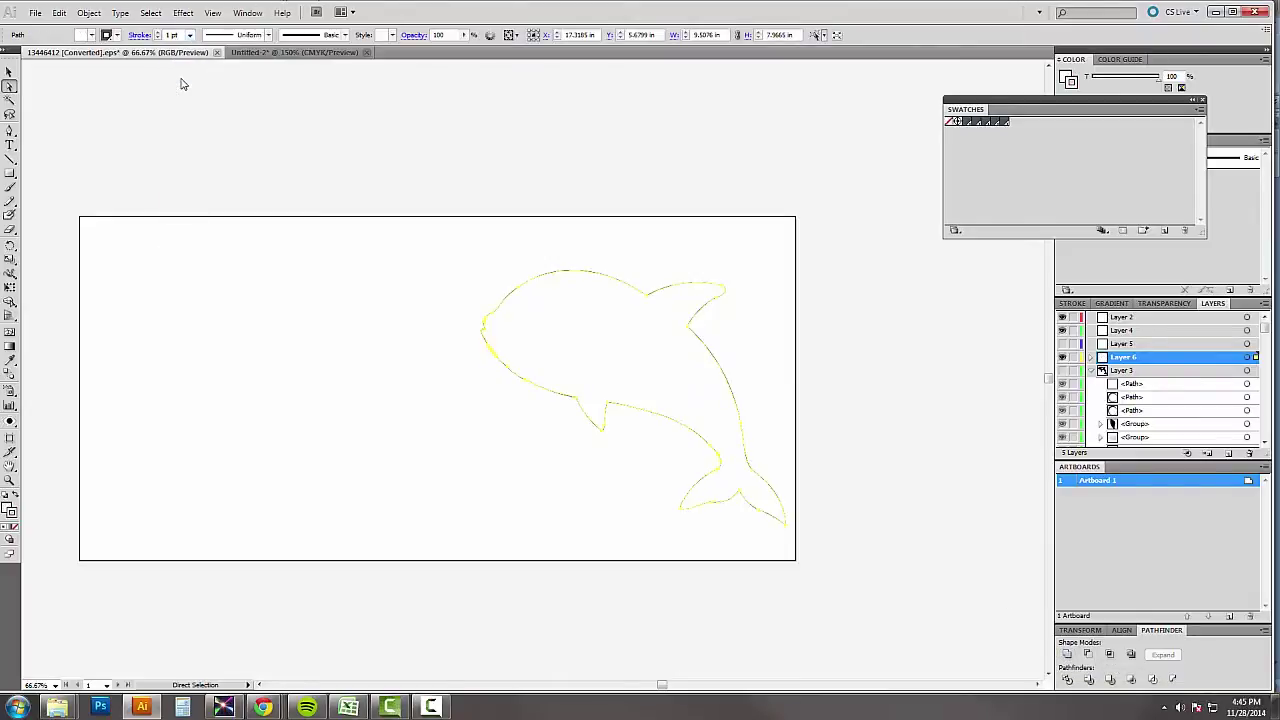
click(280, 279)
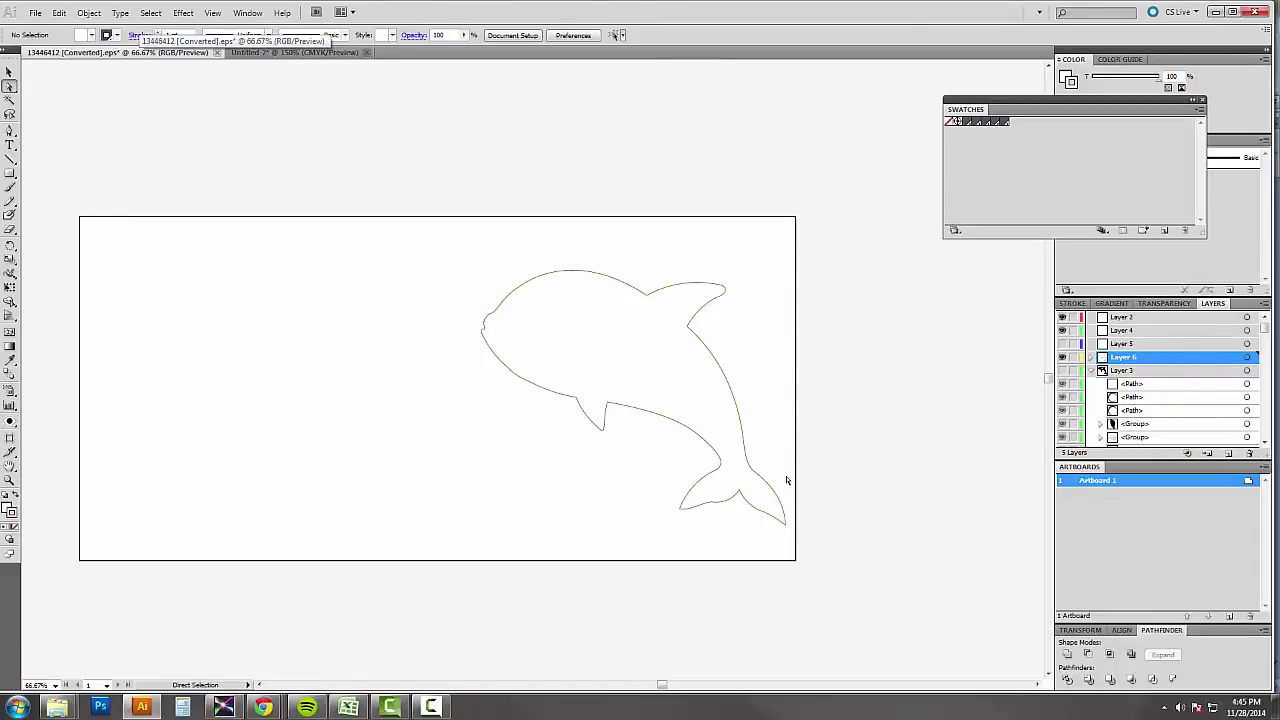
Draw an unfilled rectangle across the sticker's left and stretch its bottom-right corner to the tail tip
click(10, 172)
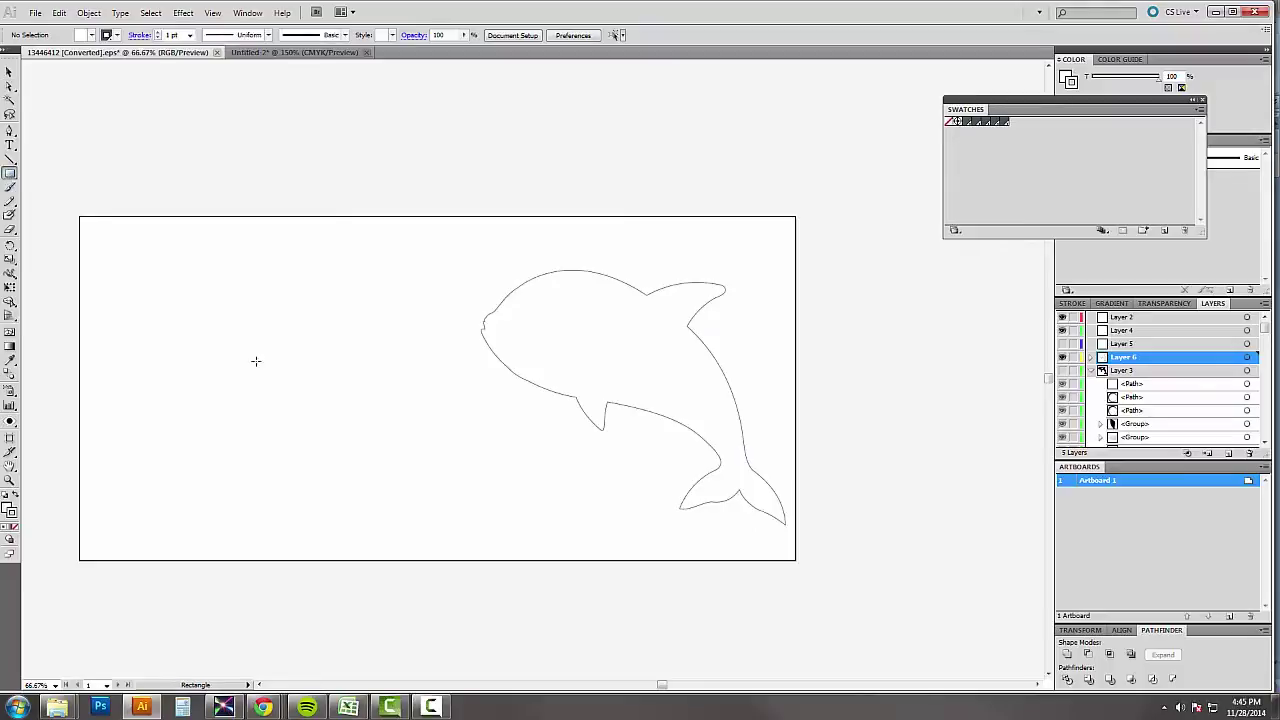
drag(105, 270, 587, 517)
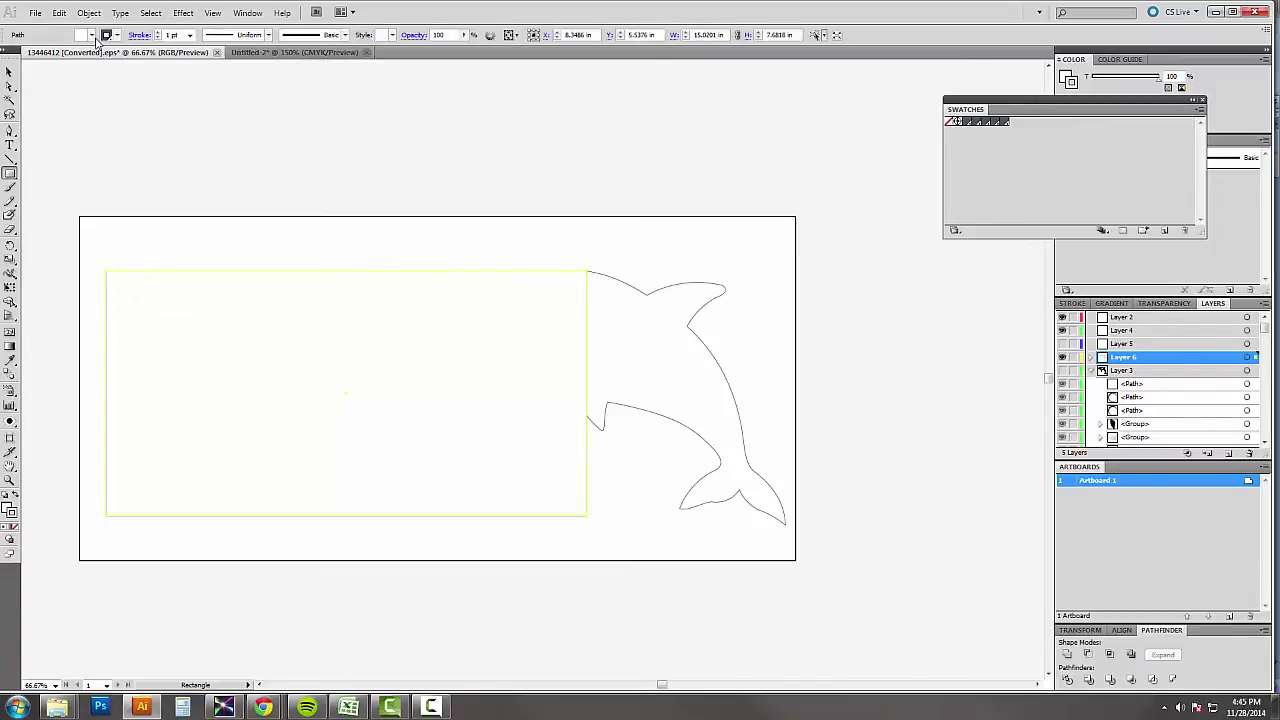
click(94, 37)
click(6, 48)
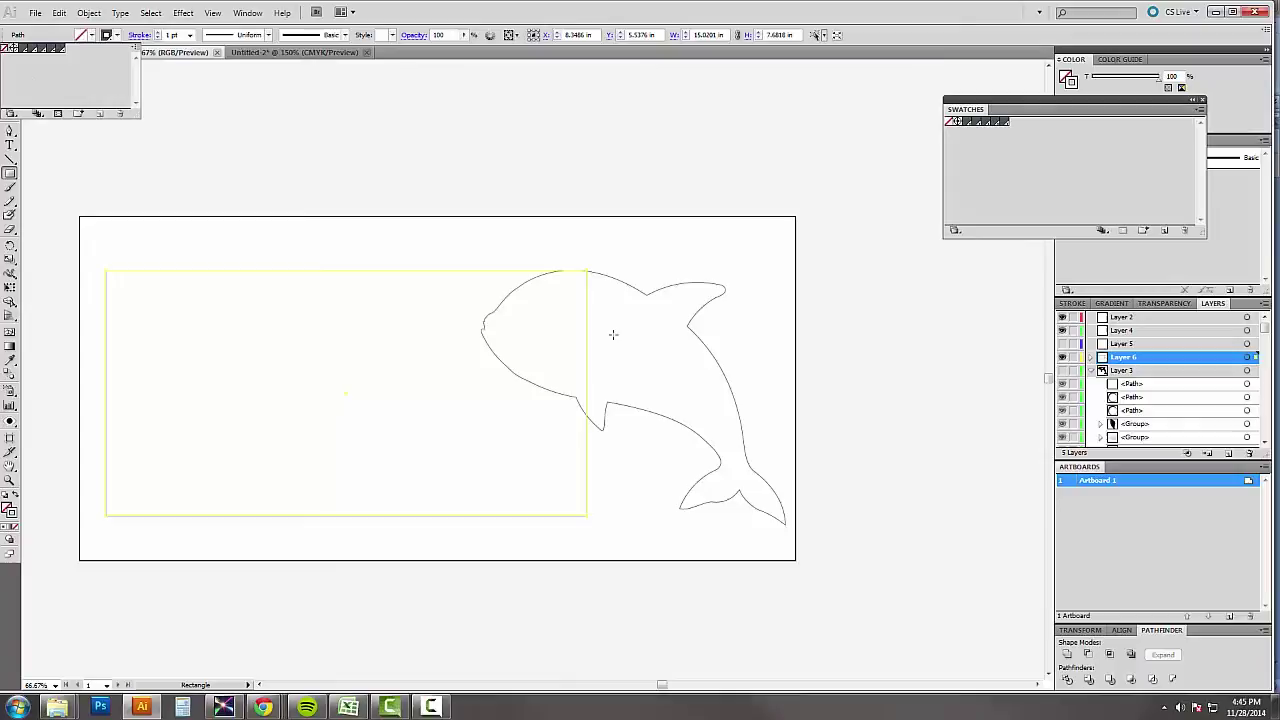
key(Escape)
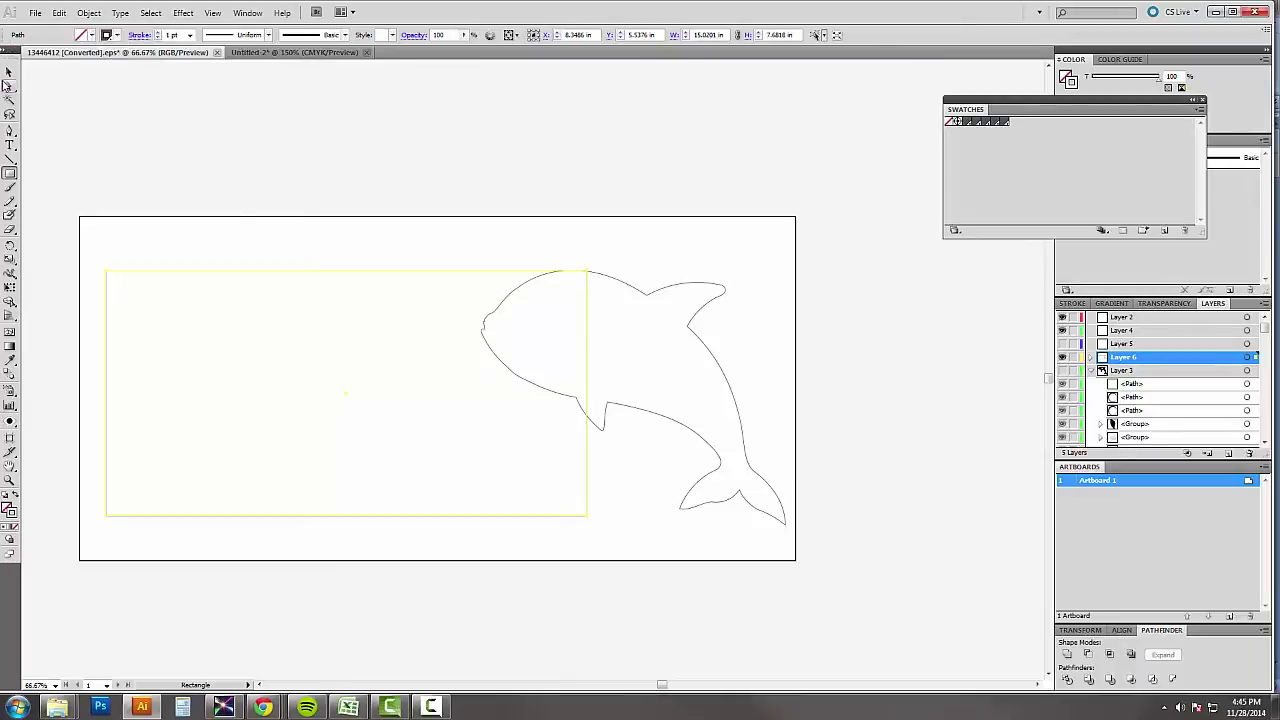
key(a)
drag(587, 520, 781, 518)
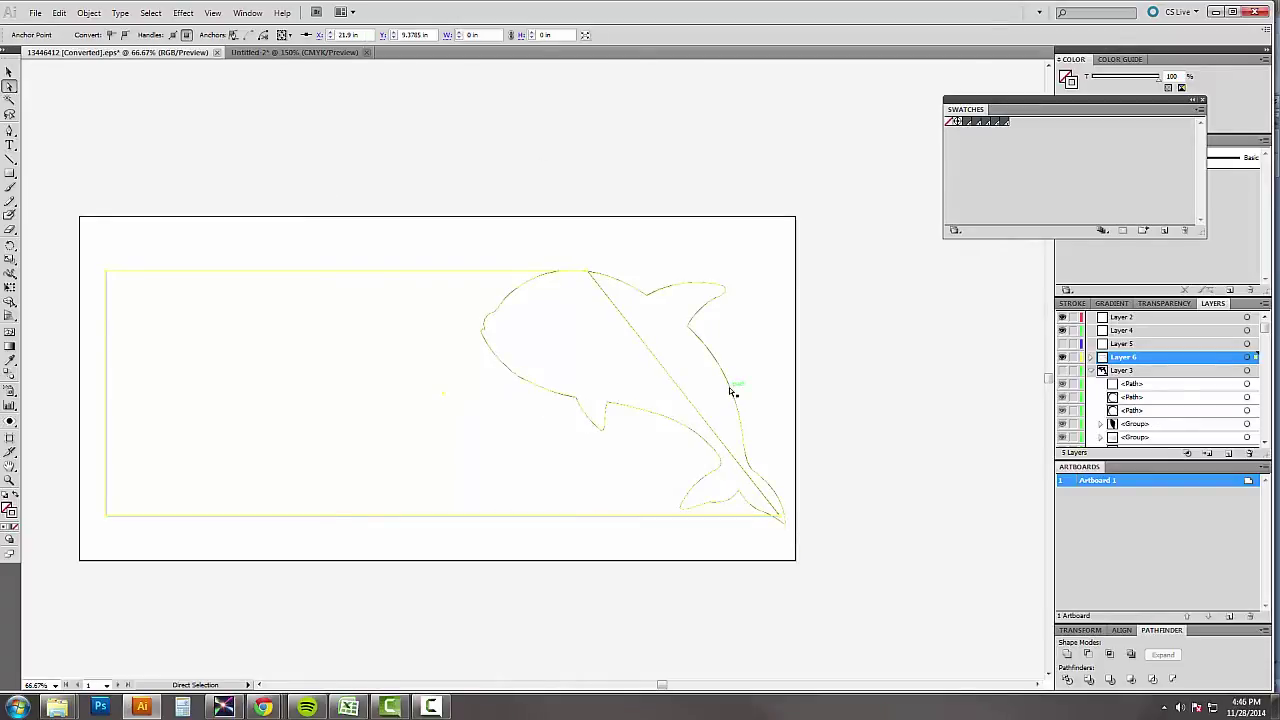
Unite the rectangle and whale outline into one shape
key(ctrl)
ctrl+click(733, 393)
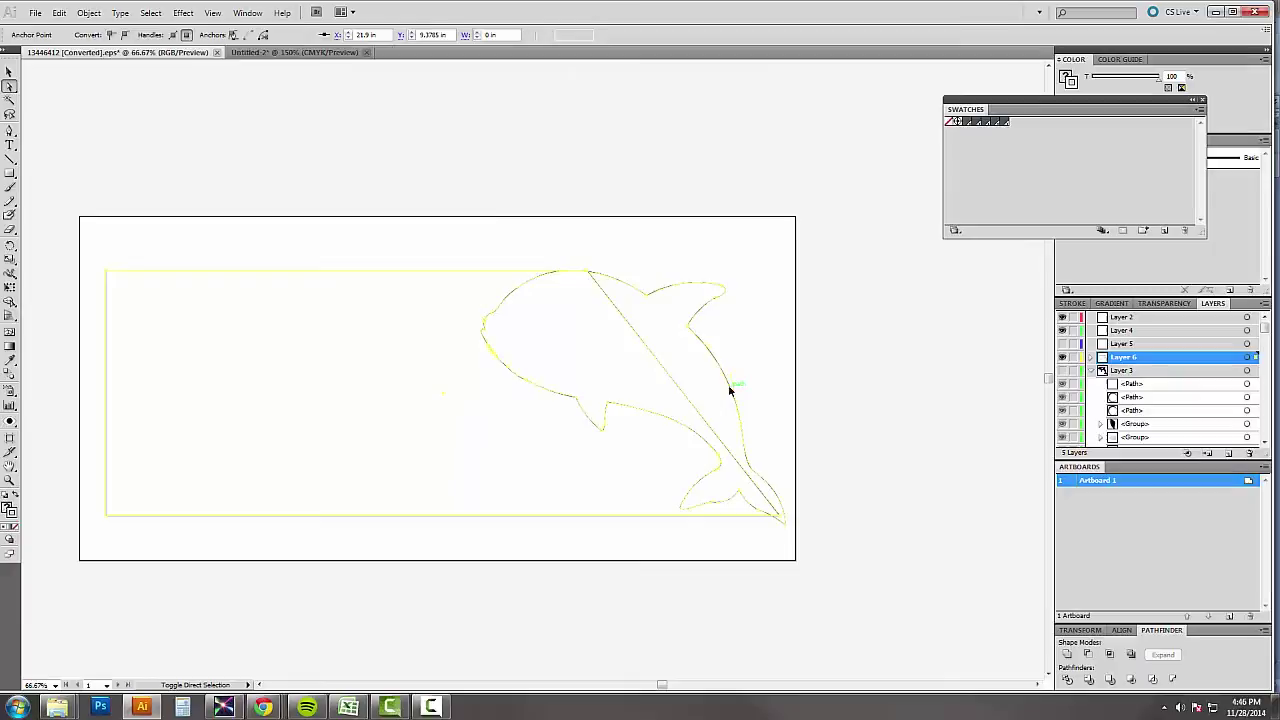
click(1066, 656)
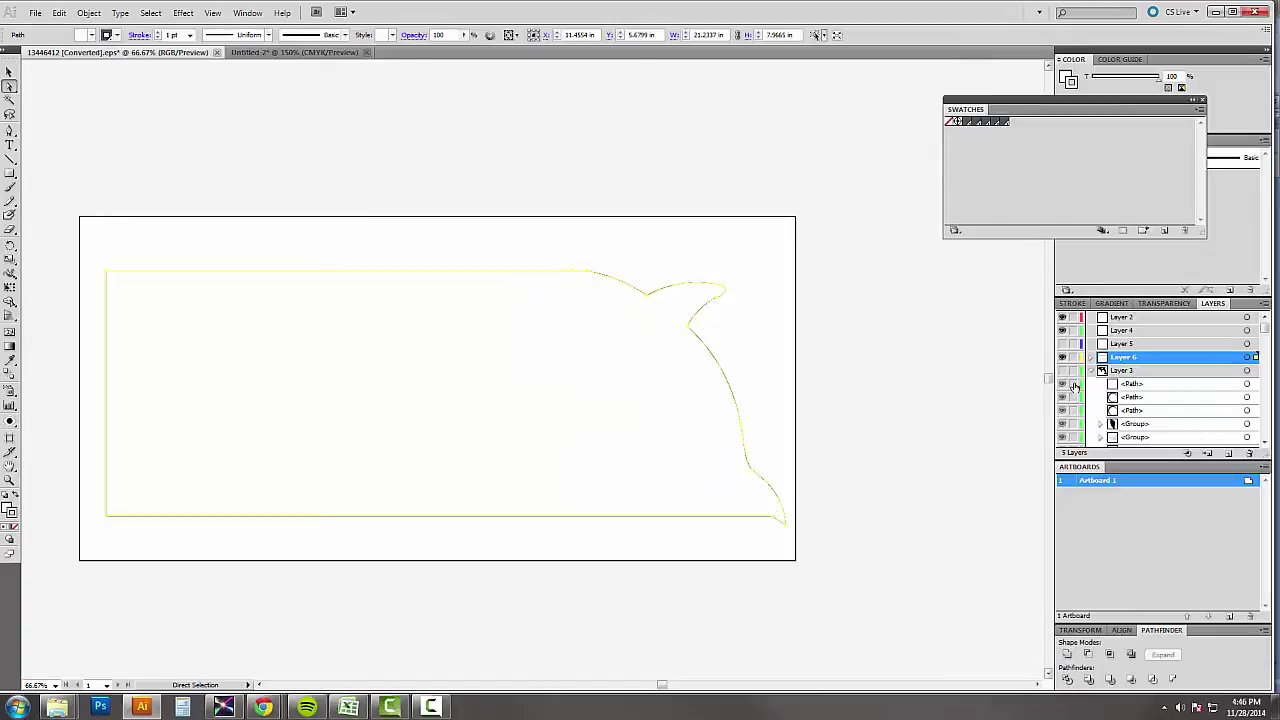
Move Layer 3 inside Layer 6 and reselect the combined outline
click(1124, 371)
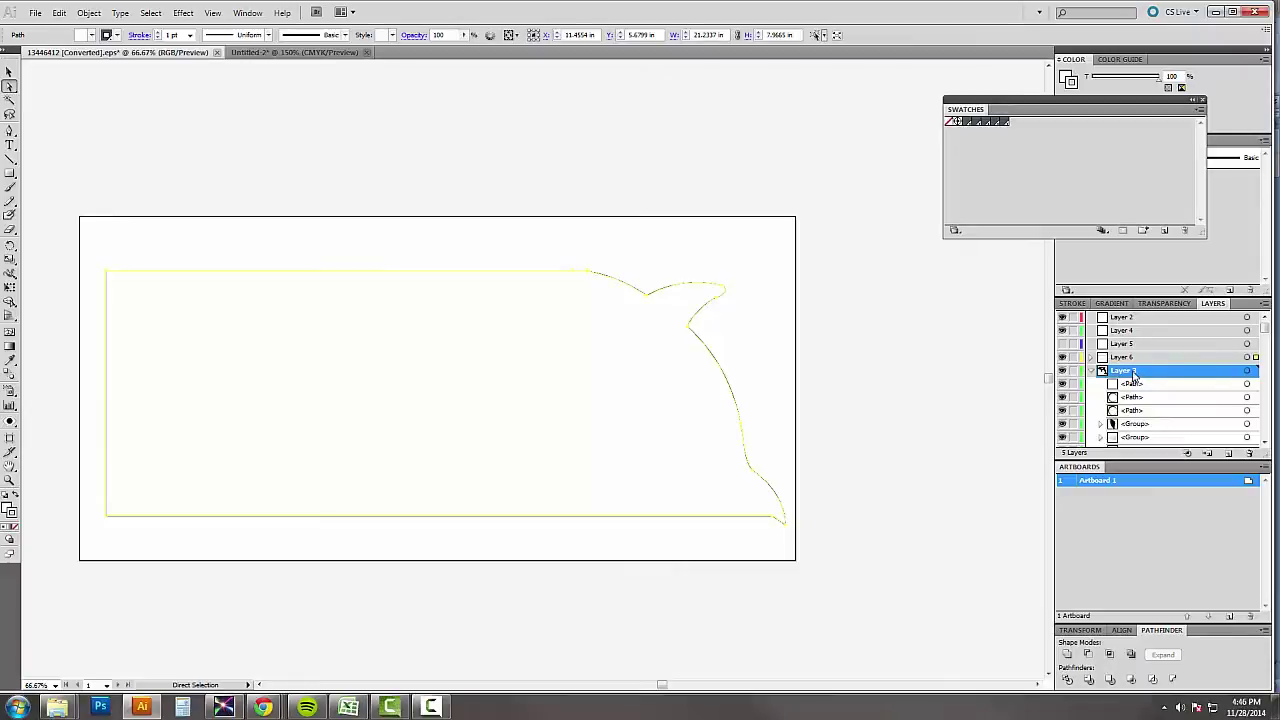
drag(1133, 374, 1132, 358)
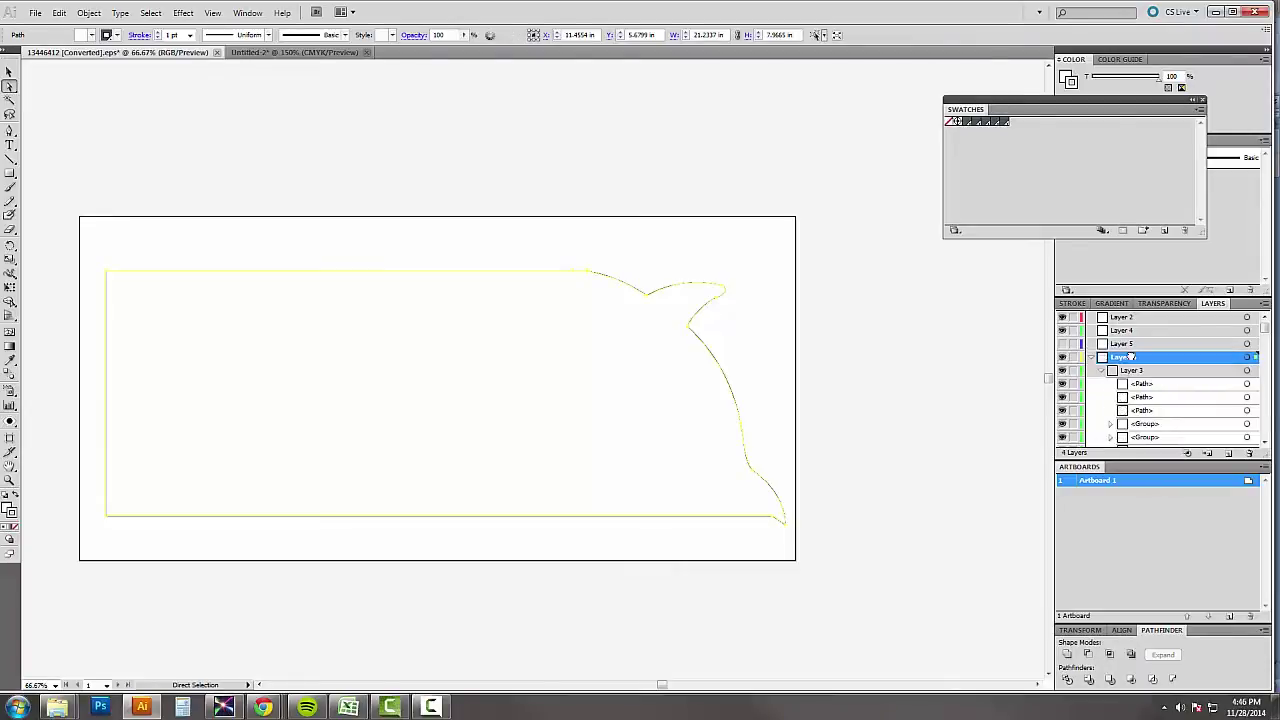
click(846, 303)
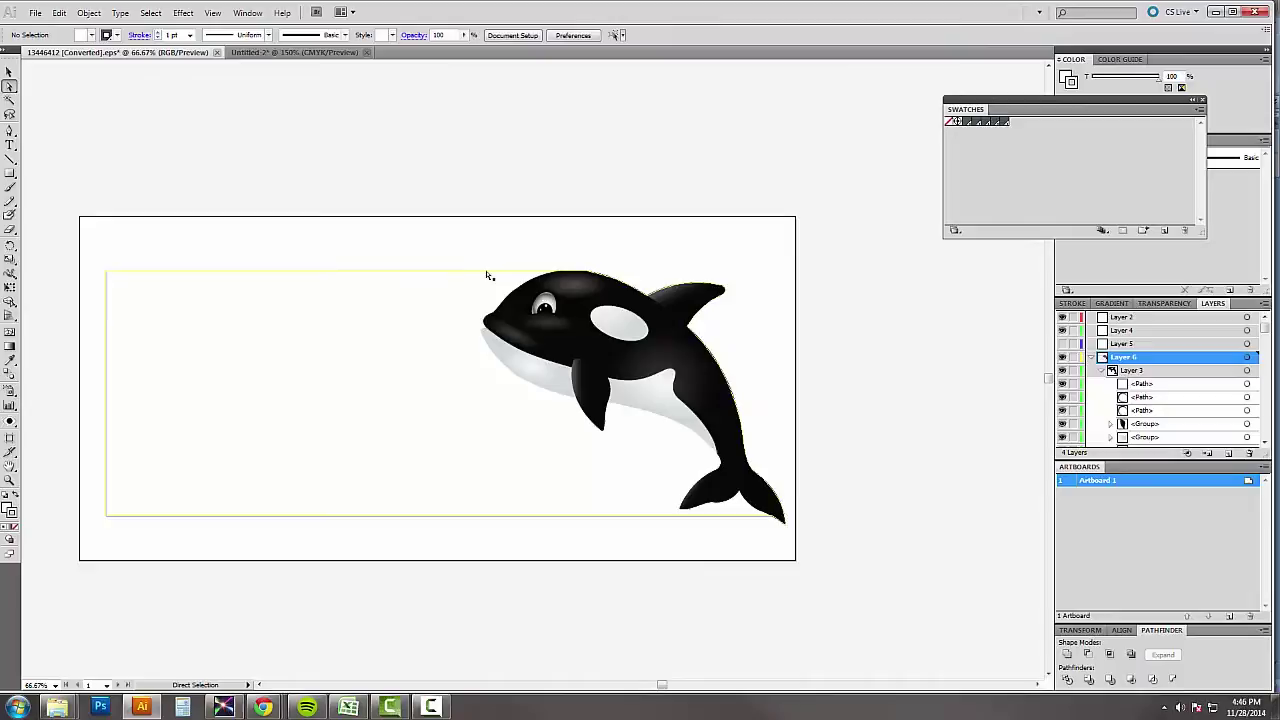
click(263, 271)
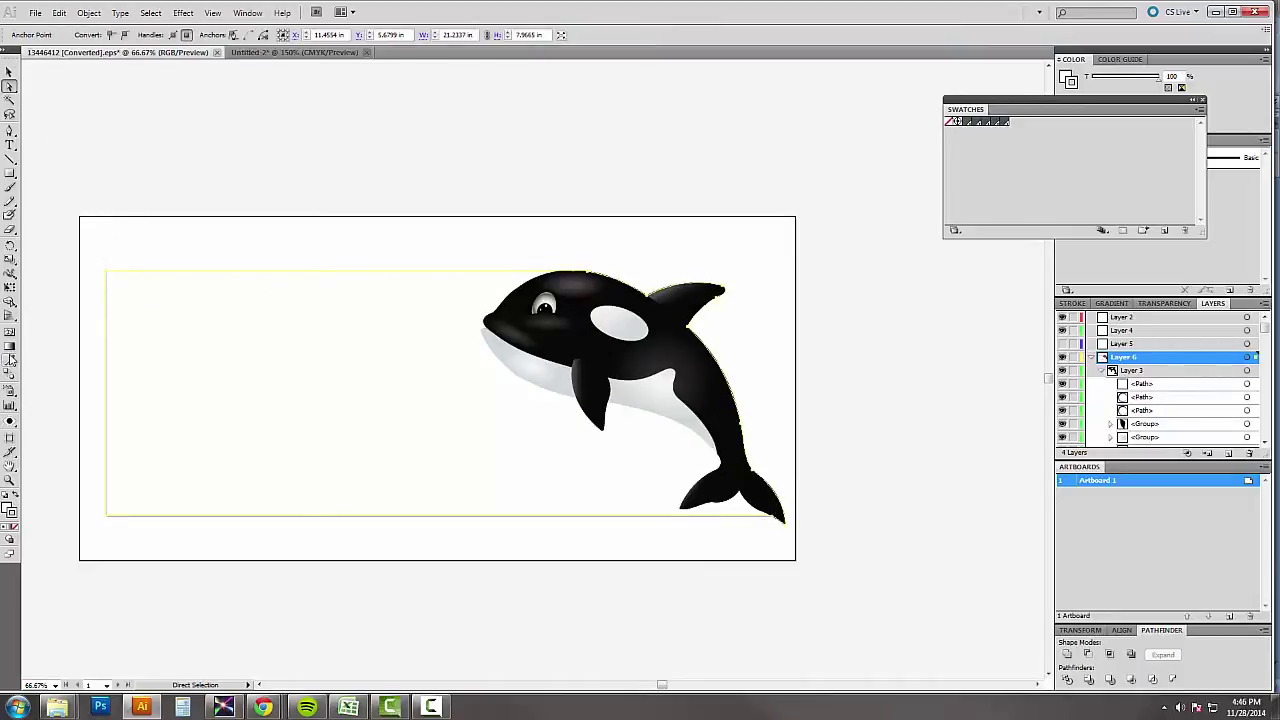
click(68, 289)
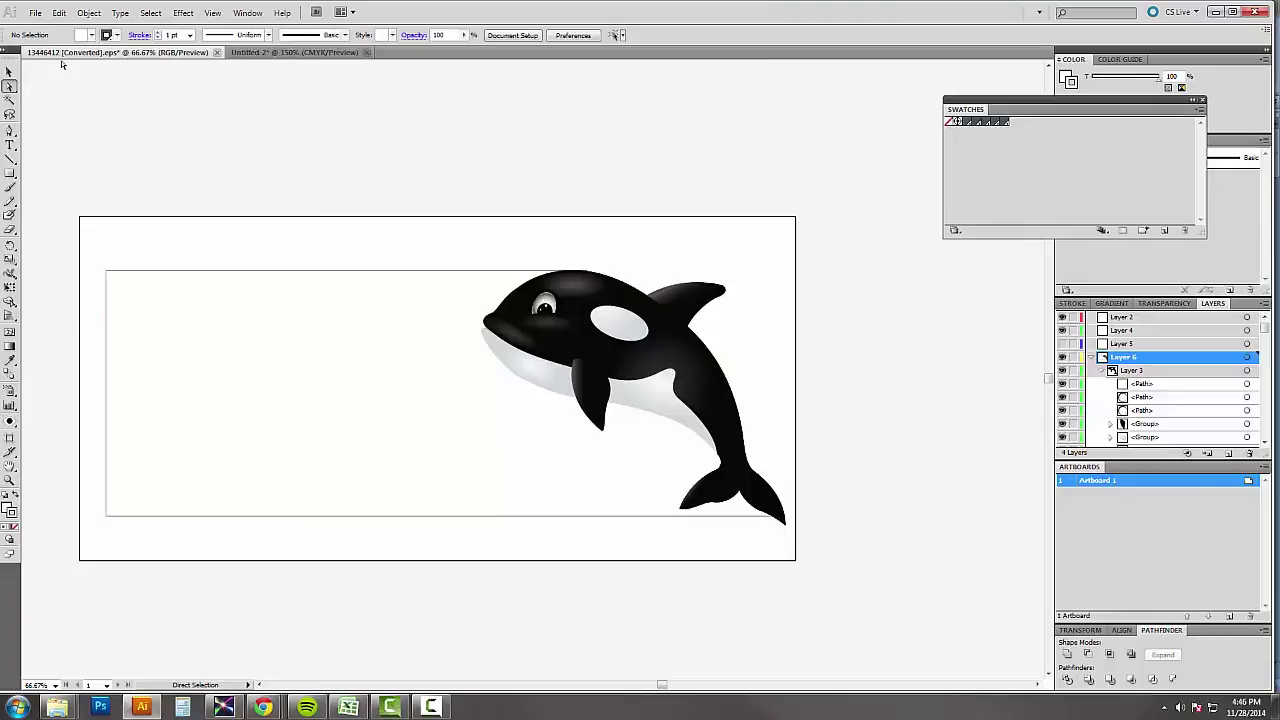
click(143, 271)
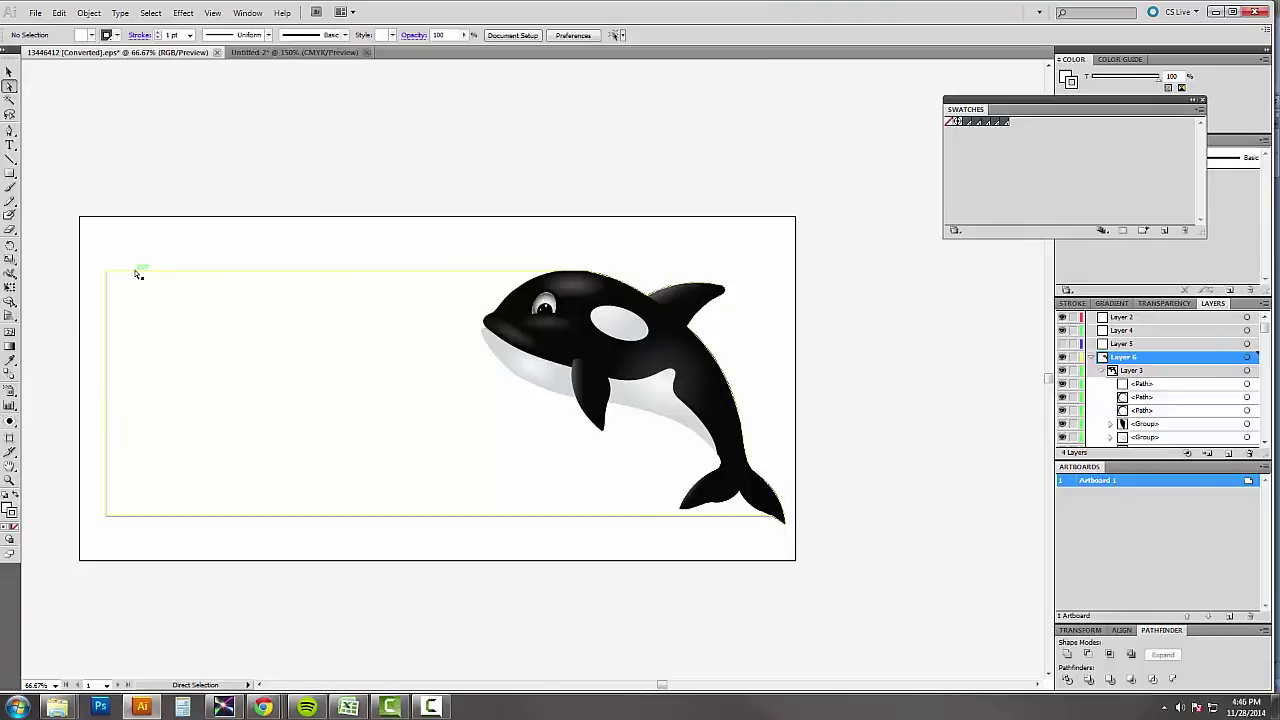
Start a trial stroke swatch with magenta and yellow raised to 100
click(100, 180)
click(118, 270)
click(143, 166)
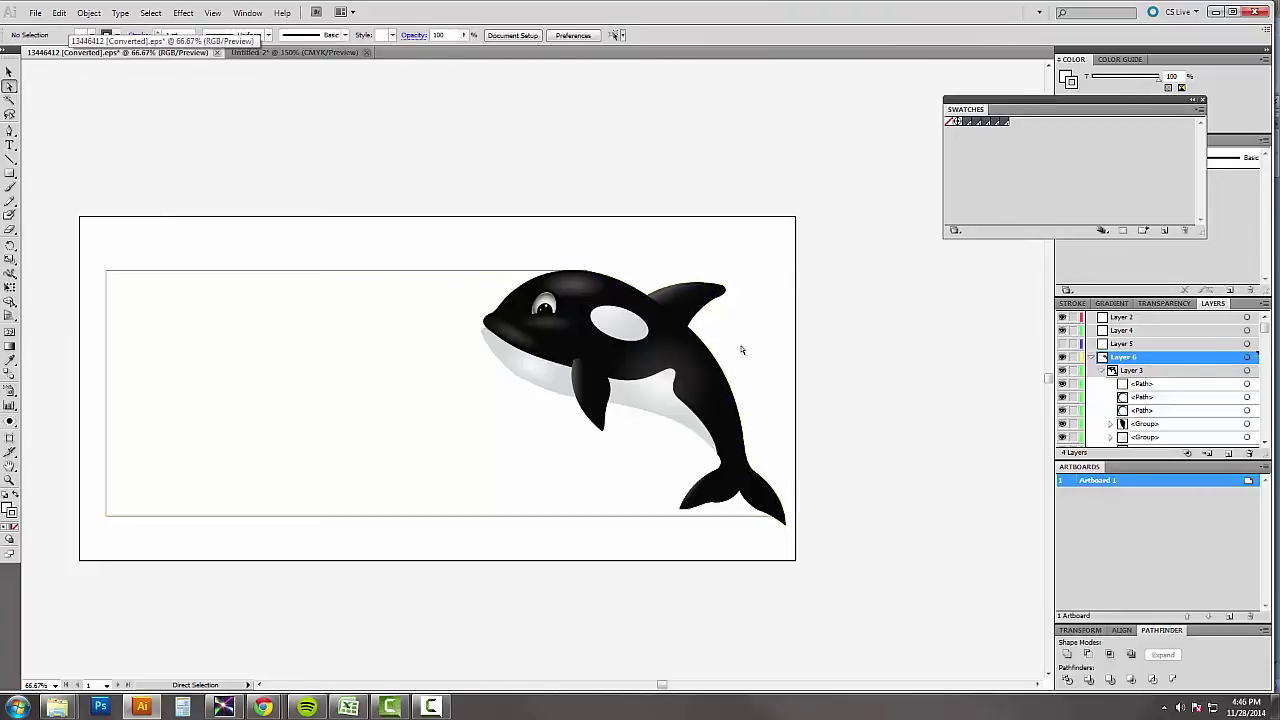
click(200, 271)
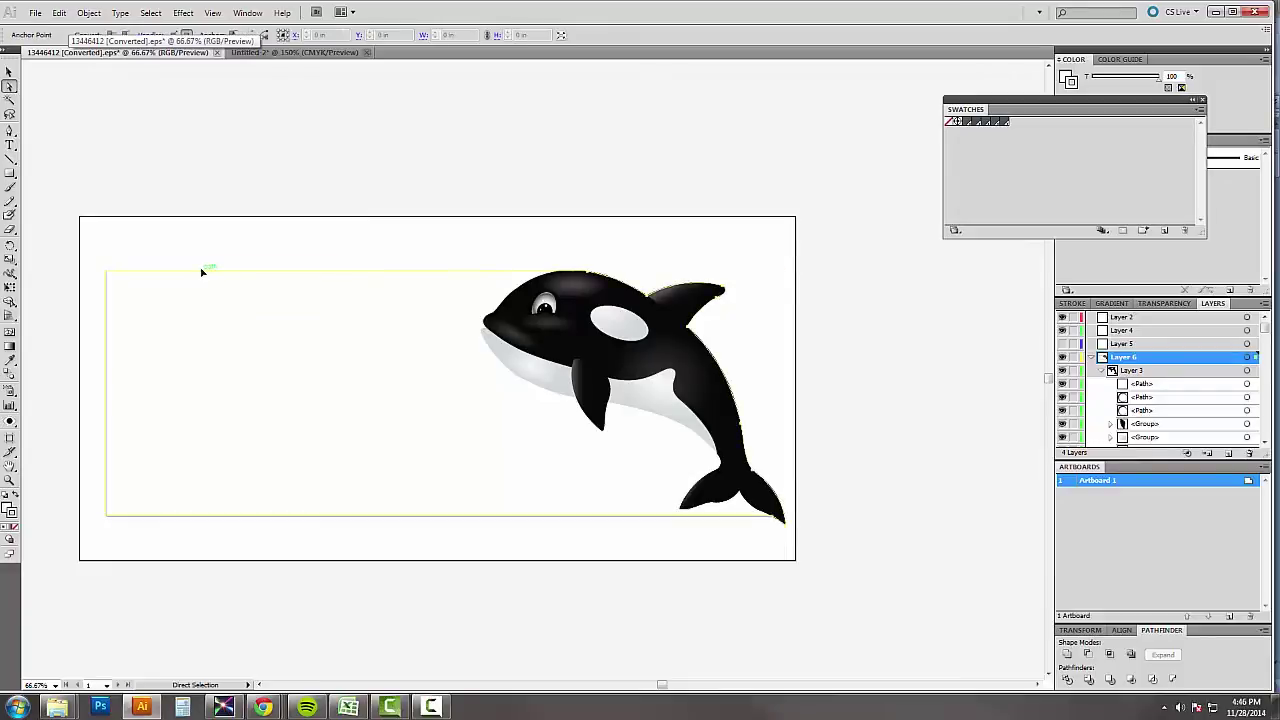
click(151, 151)
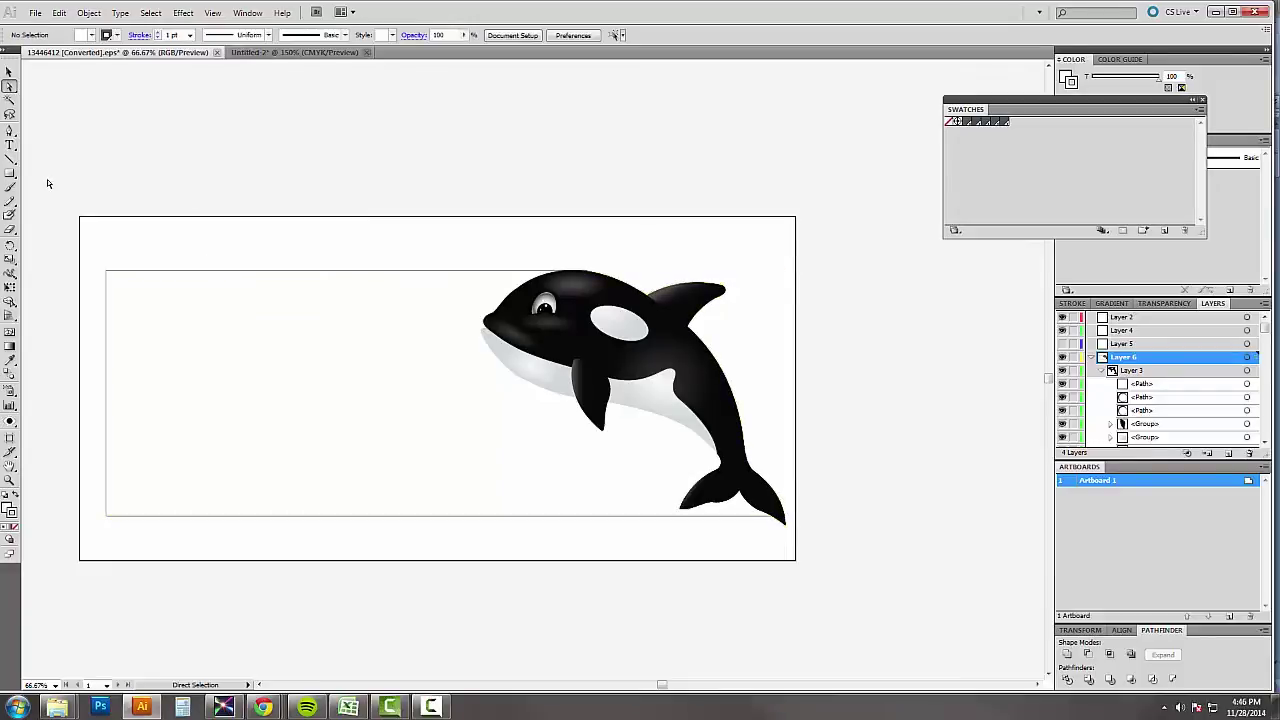
click(117, 36)
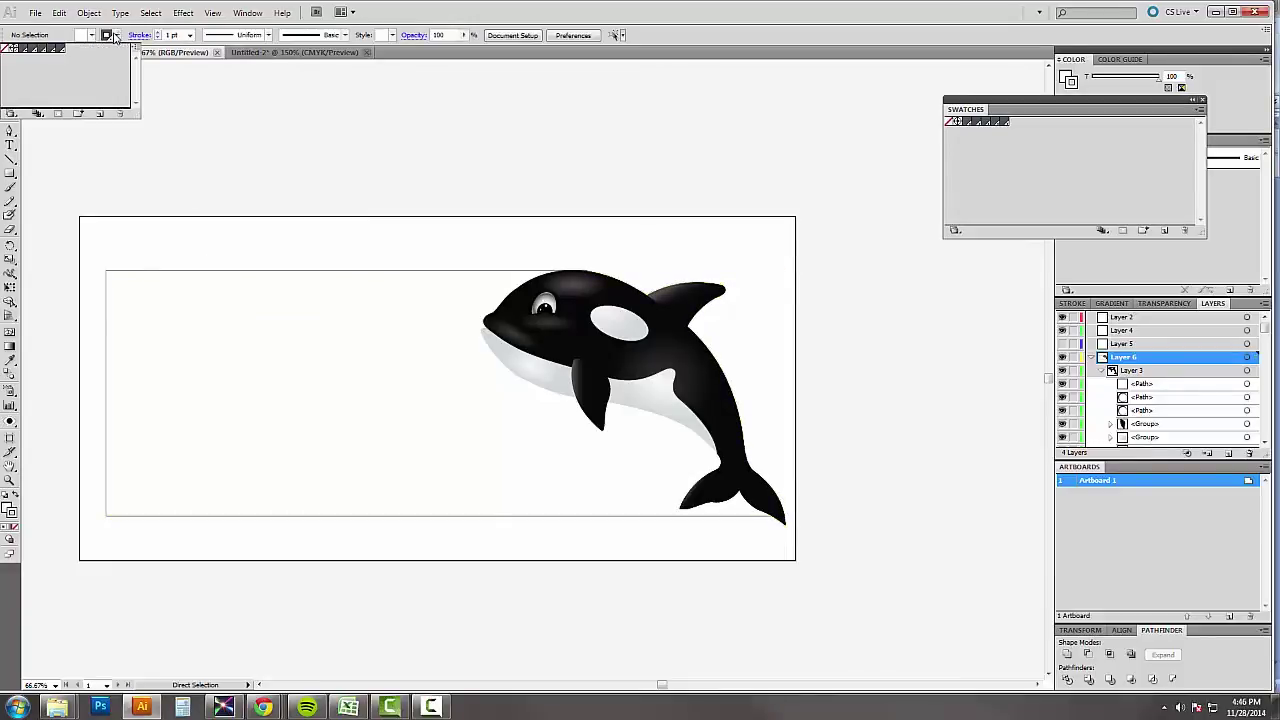
click(99, 114)
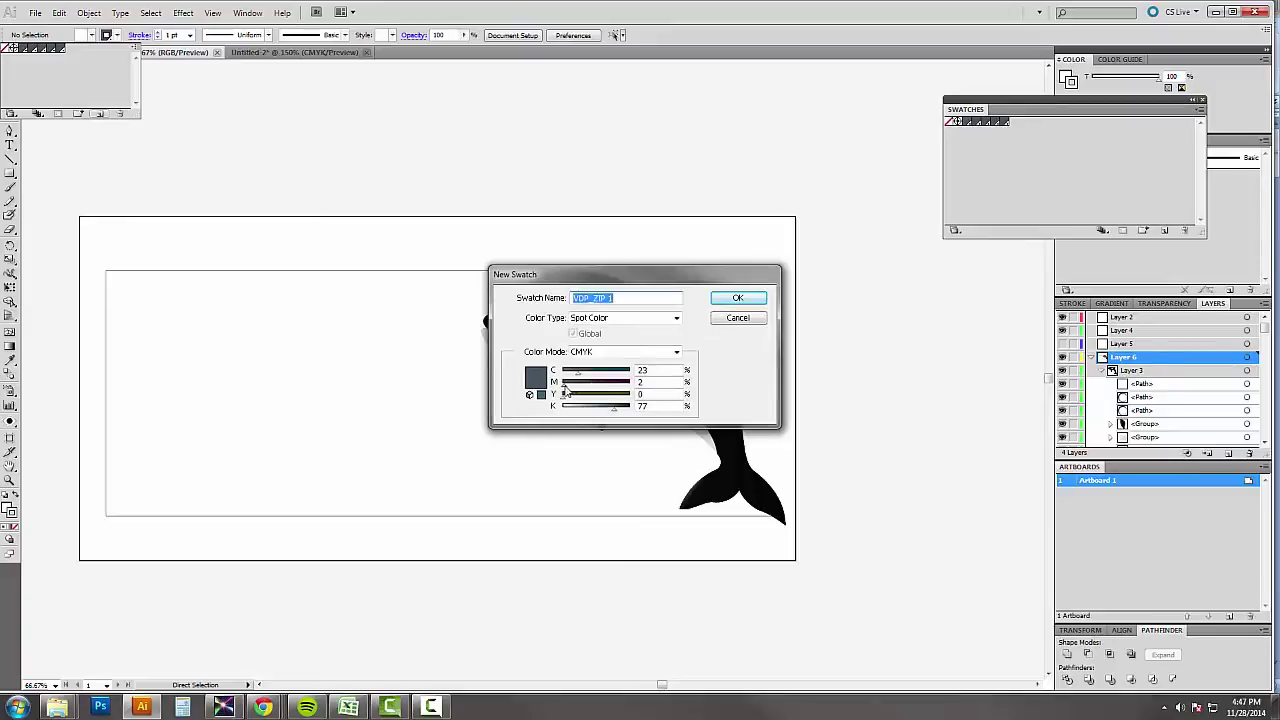
drag(566, 386, 630, 384)
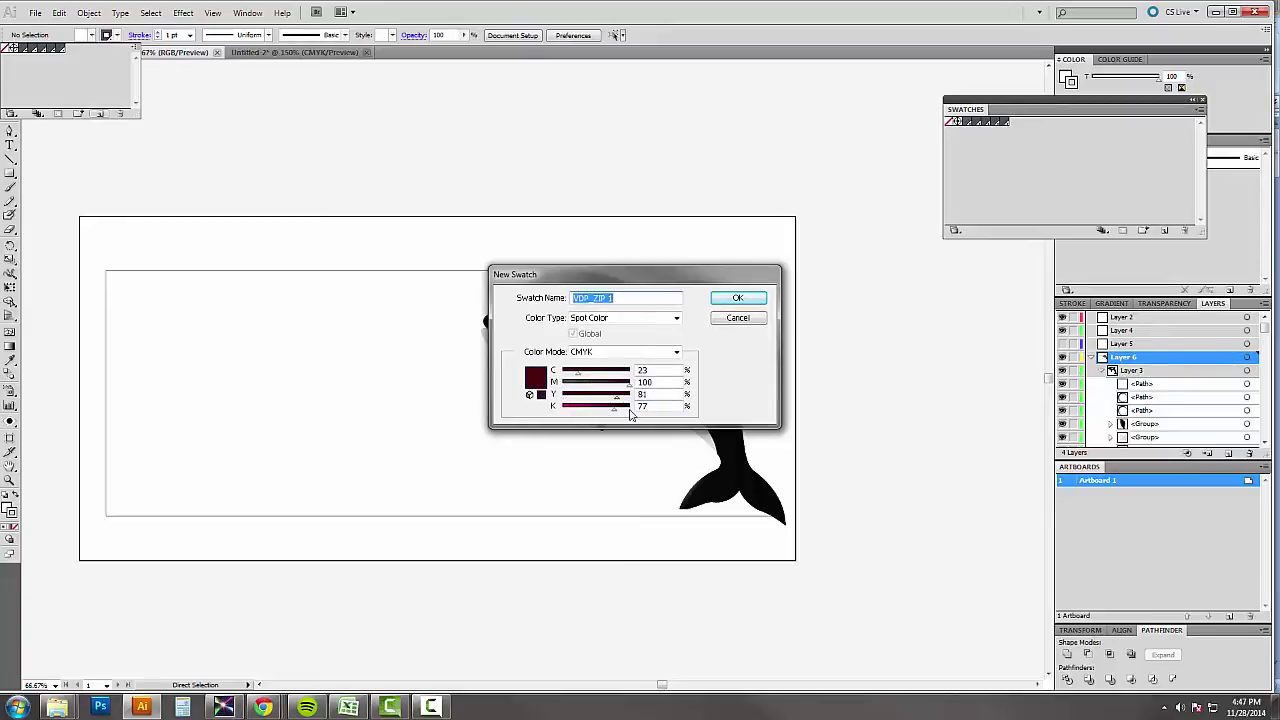
drag(631, 415, 551, 417)
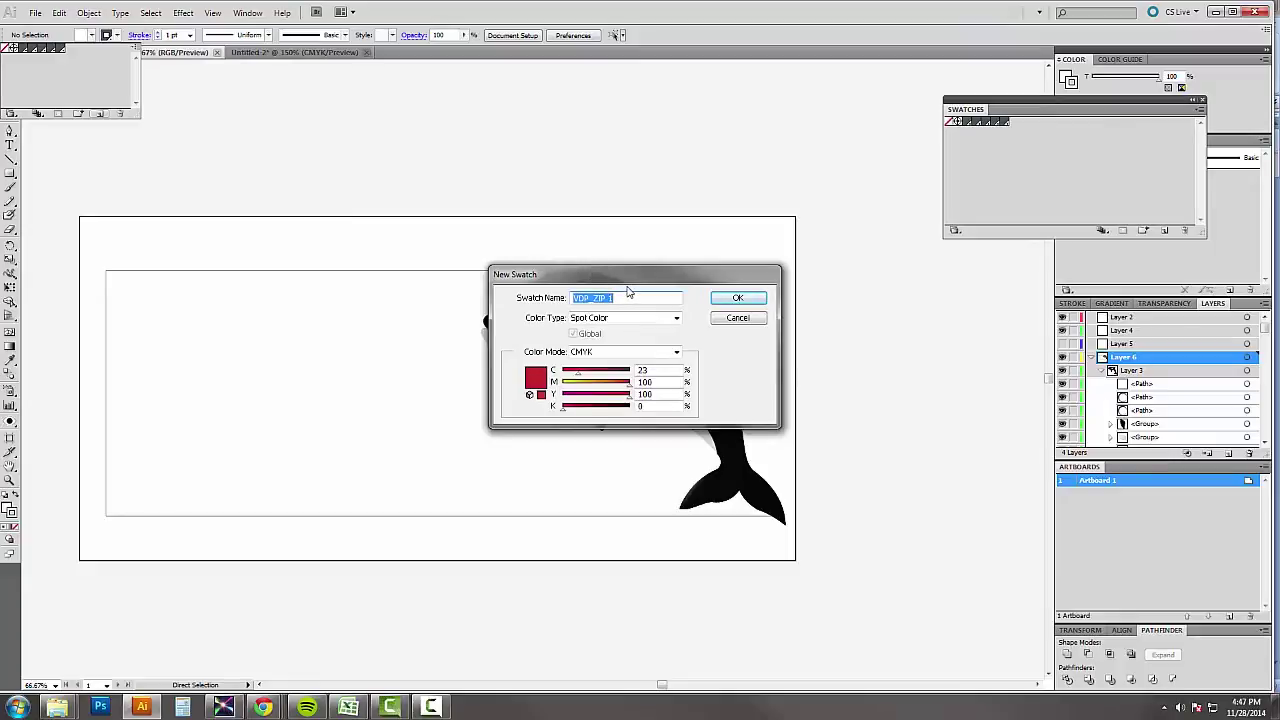
Cancel the VDP_EMAIL trial swatch after the name-in-use warning and delete the existing swatches
text(vDP_EMAIL)
key(Return)
click(648, 376)
click(737, 317)
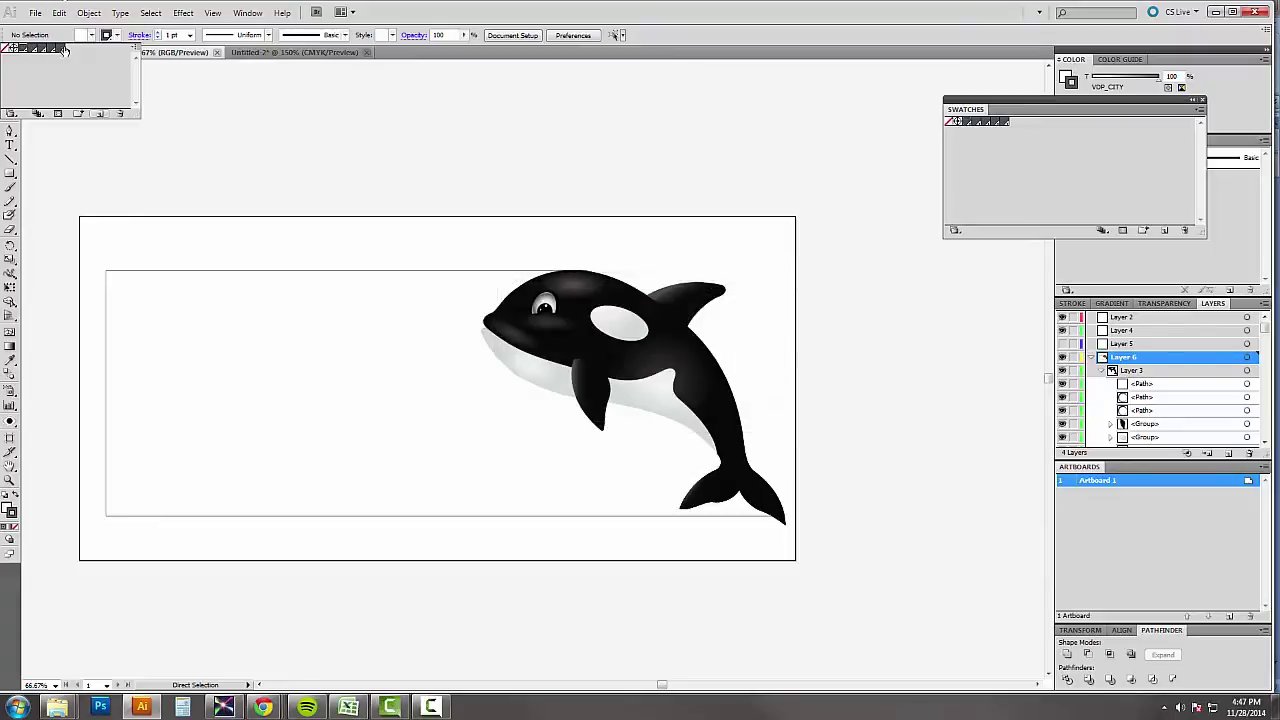
click(120, 113)
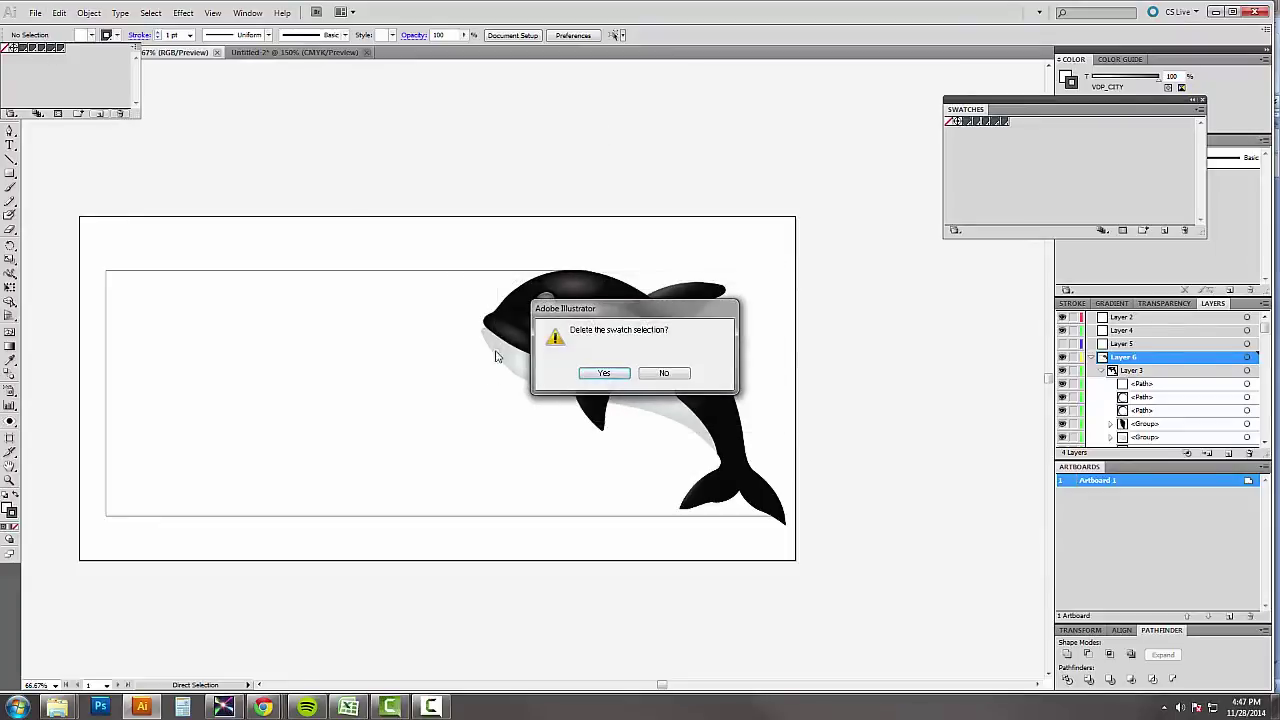
click(610, 373)
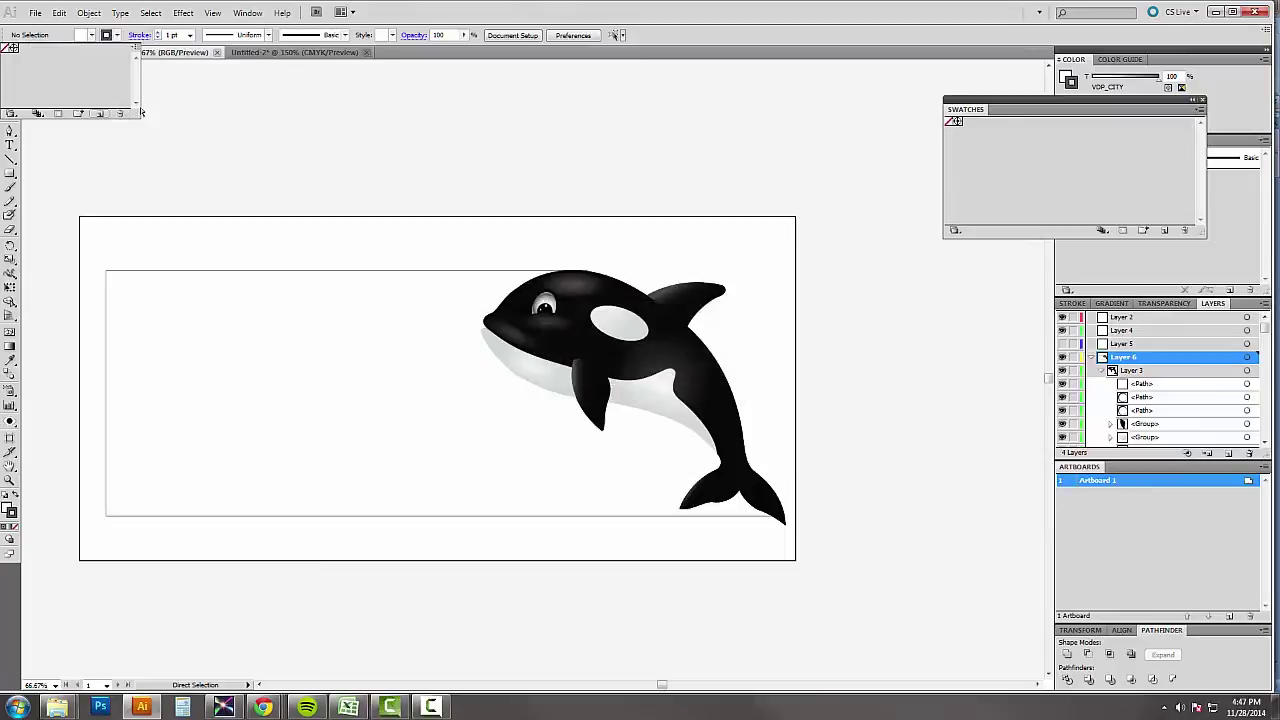
Create a yellow spot swatch (R 255, G 255, B 0) named VDP_EMAIL
click(99, 113)
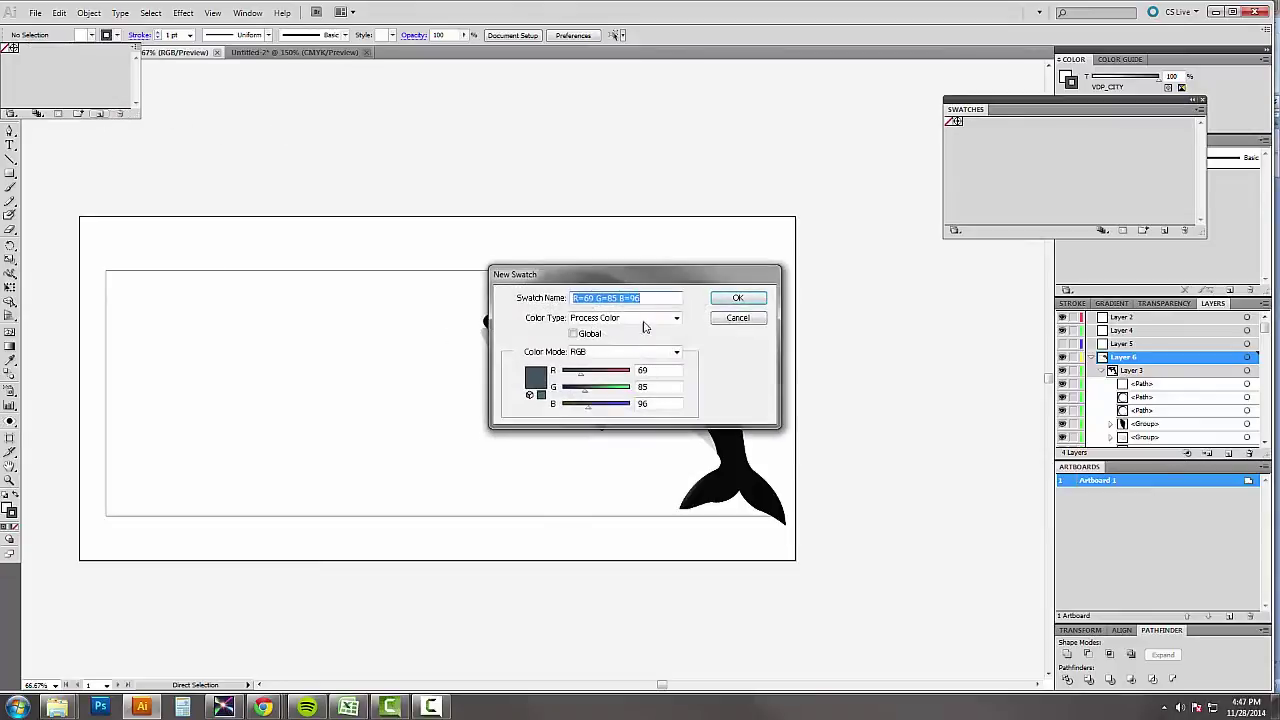
drag(582, 377, 563, 405)
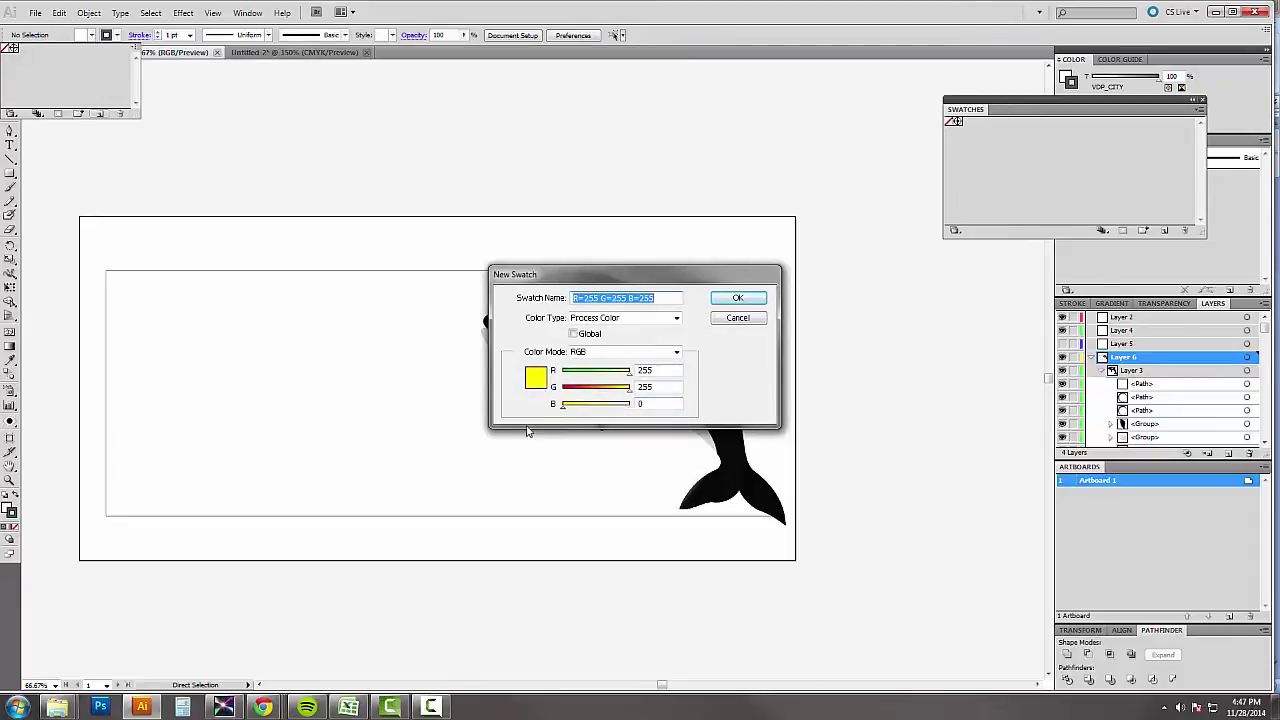
click(666, 318)
click(630, 341)
click(662, 298)
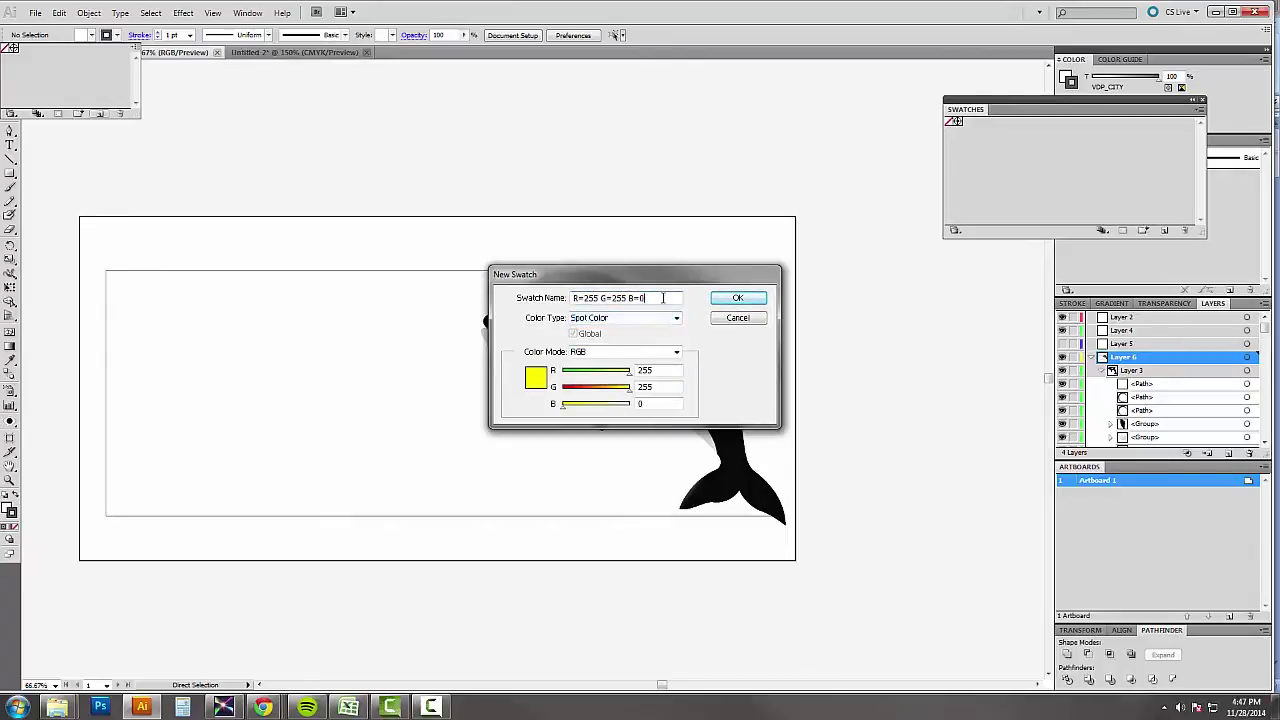
triple_click(587, 298)
text(vd)
key(Return)
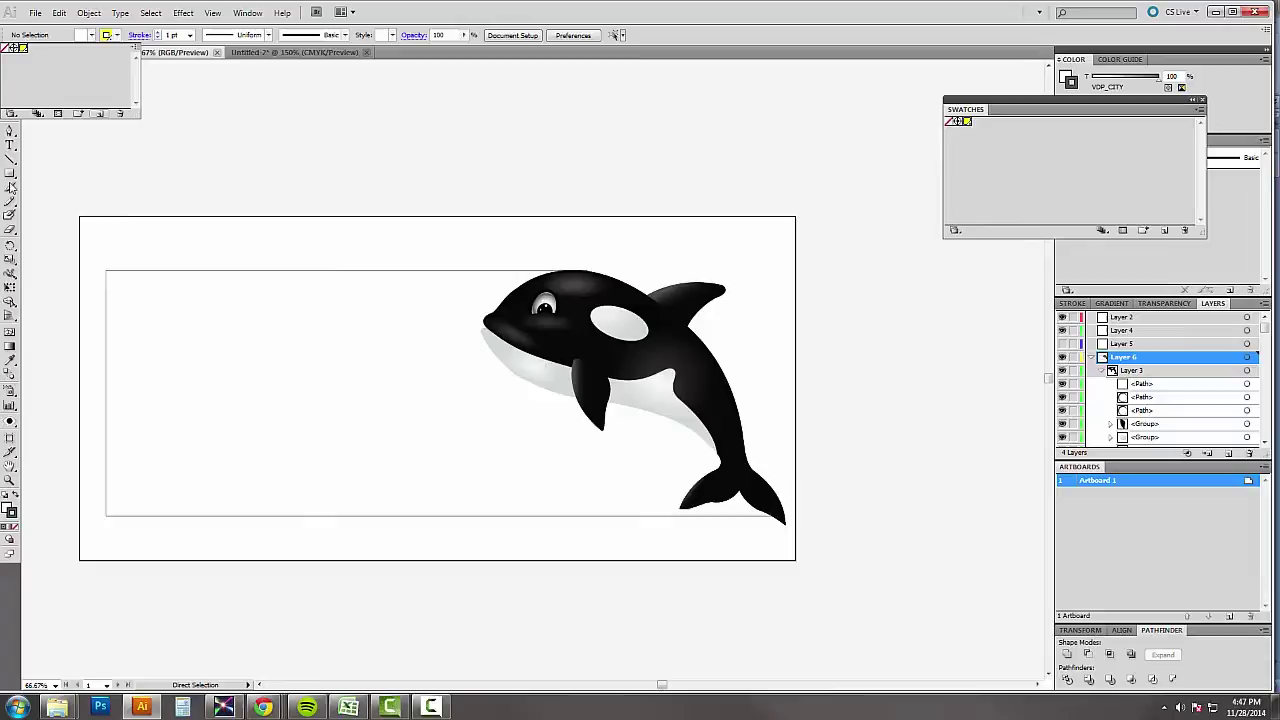
Draw a field box in the sticker's upper left outlined in yellow VDP_EMAIL
click(139, 284)
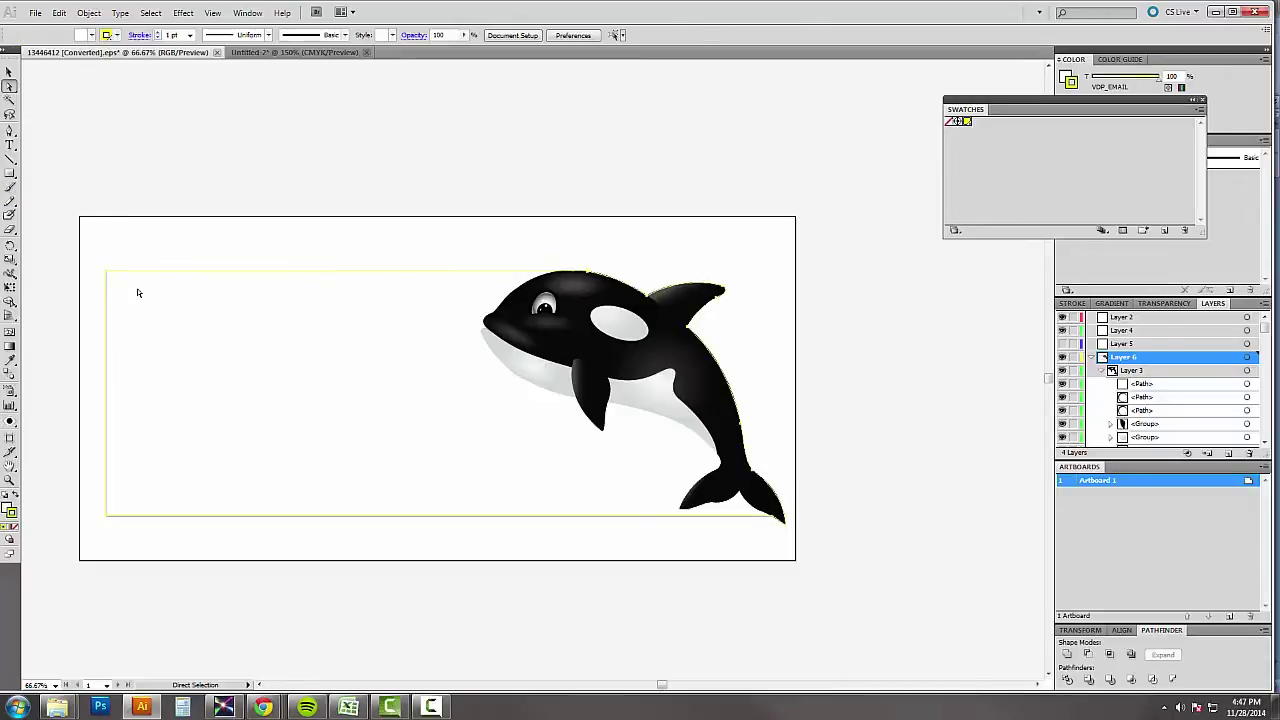
click(10, 172)
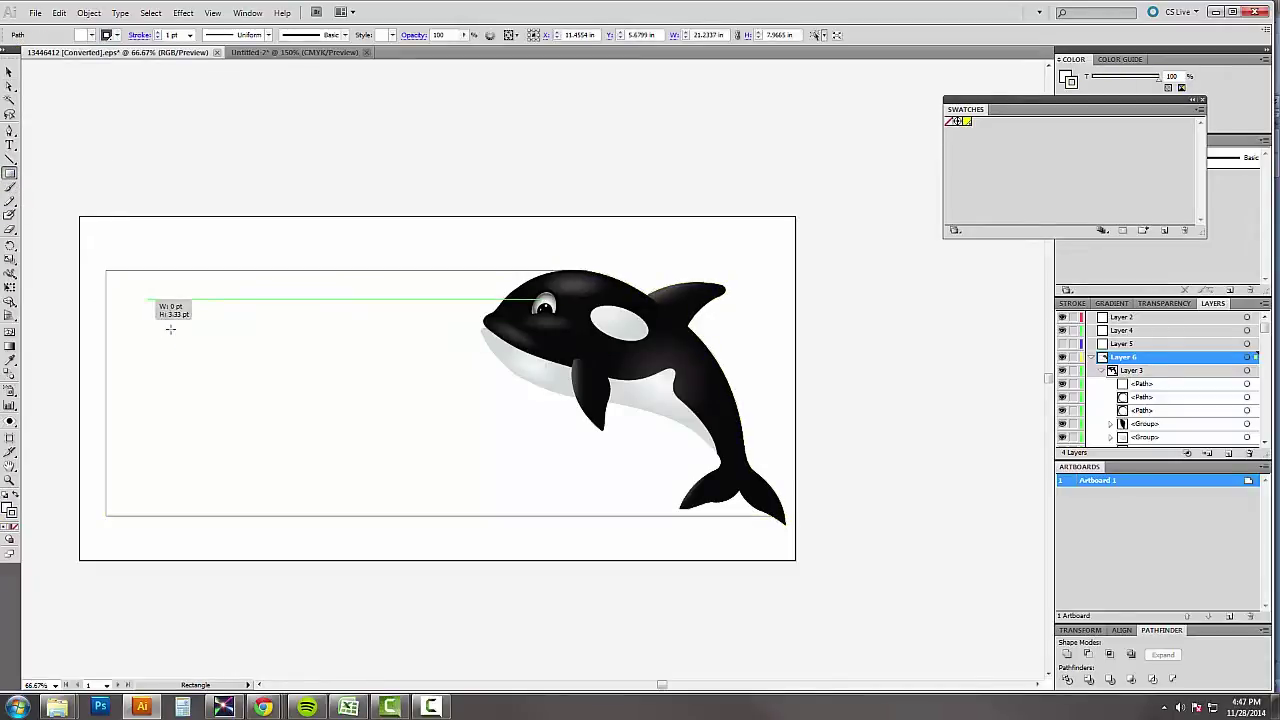
drag(148, 298, 421, 358)
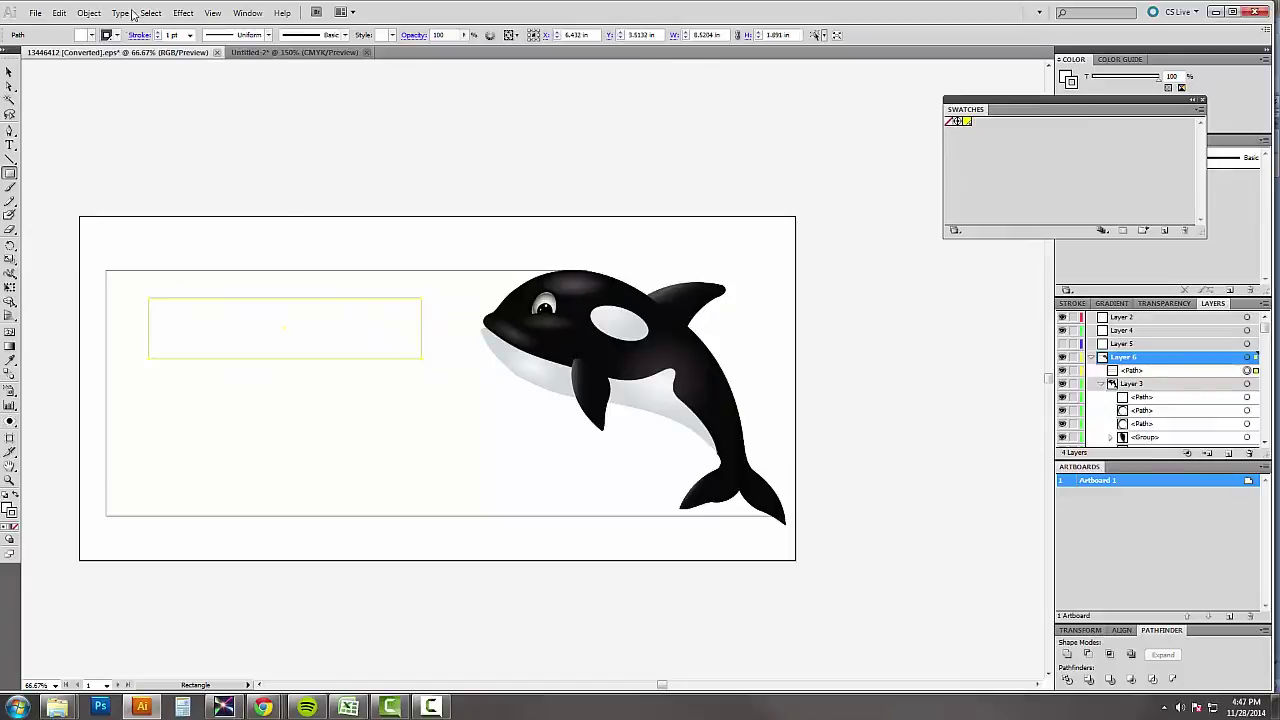
click(116, 35)
click(22, 48)
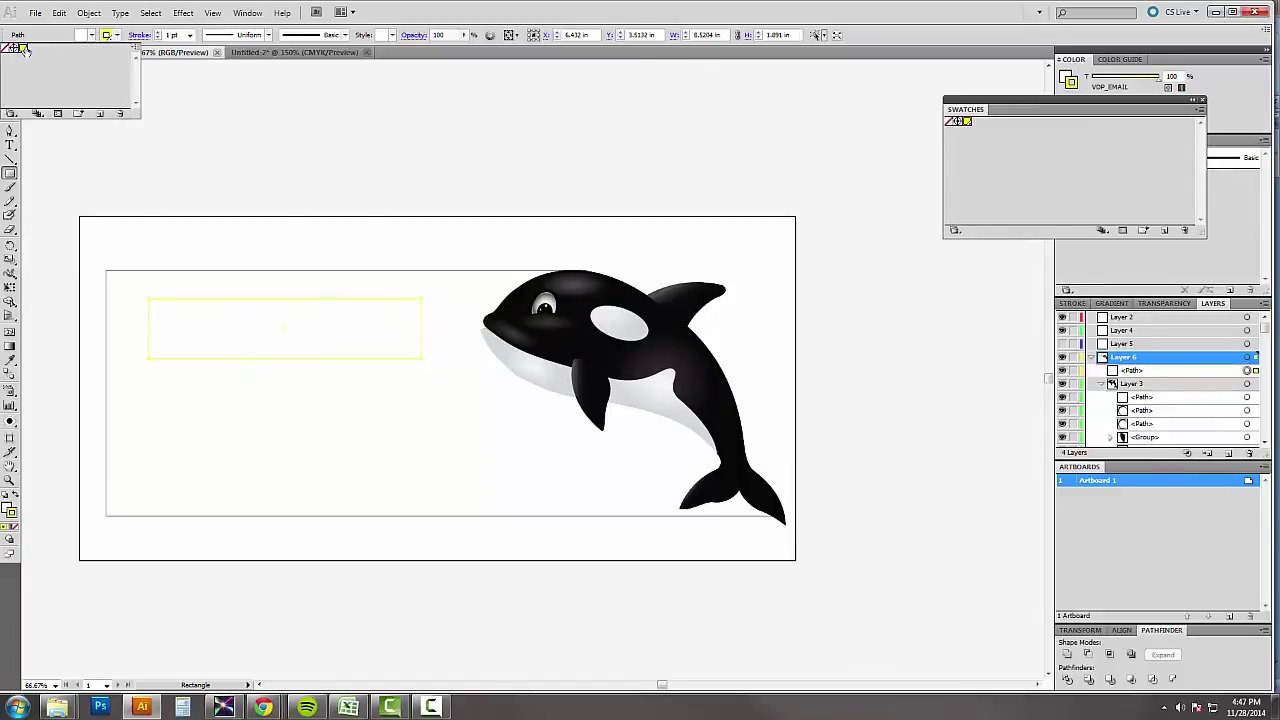
Create a red spot swatch (R 255, G 0, B 0) named VDP_ADDRESS
click(97, 114)
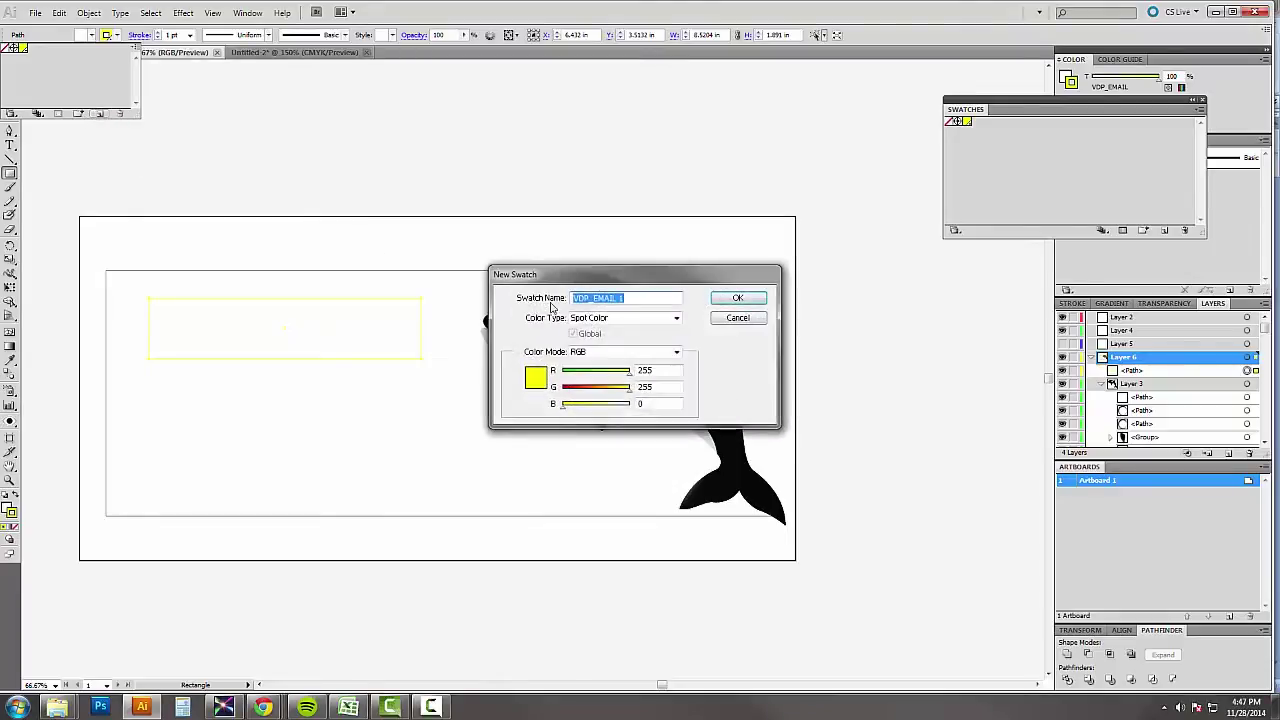
click(595, 297)
drag(595, 297, 650, 299)
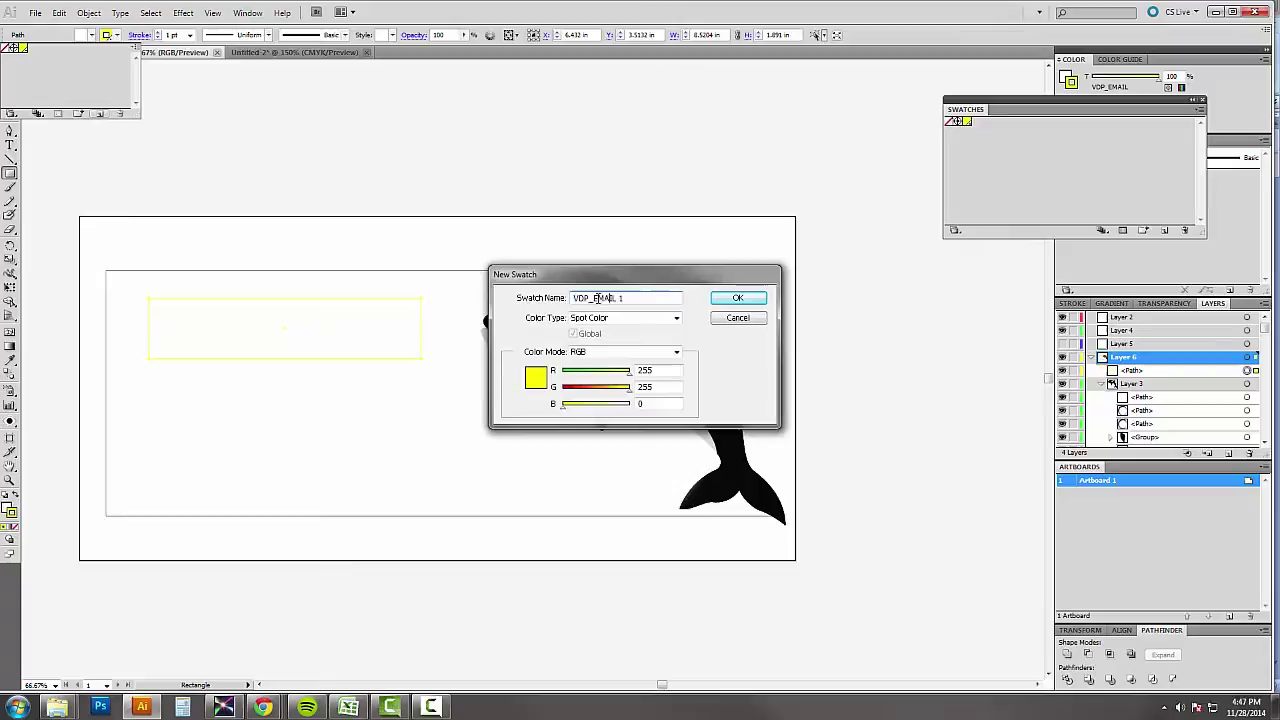
key(BackSpace)
drag(629, 393, 562, 393)
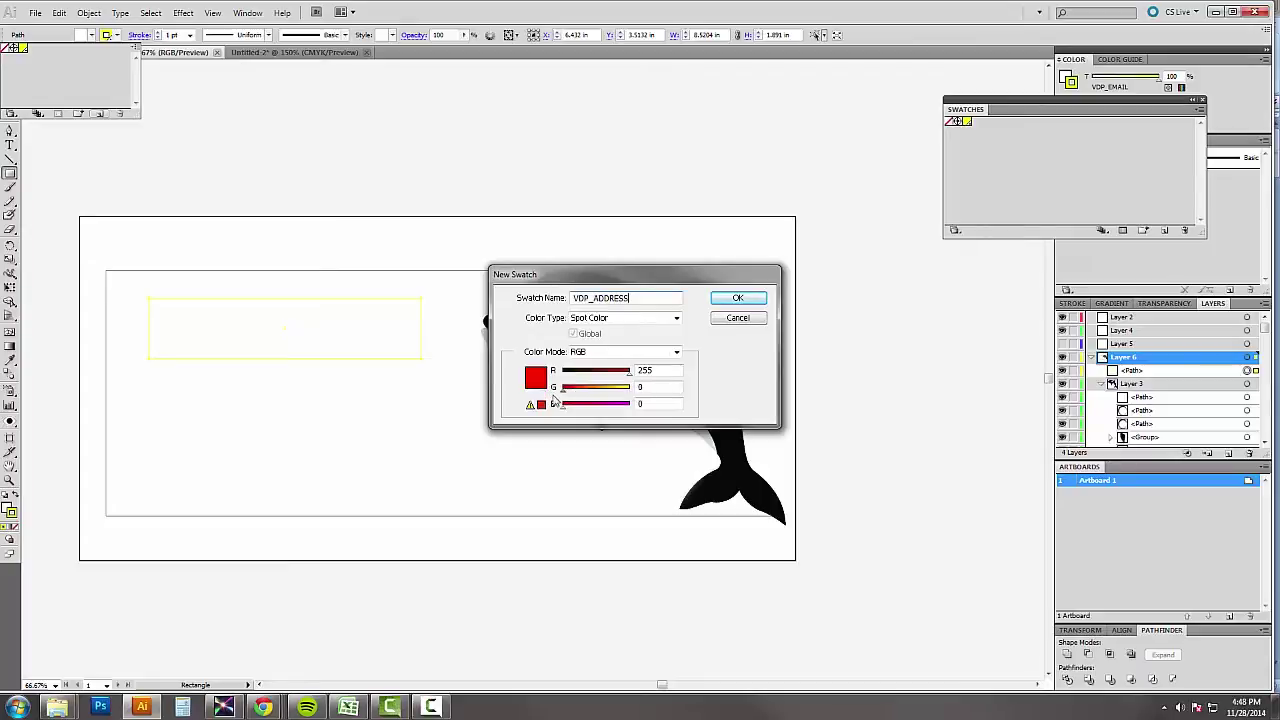
click(735, 297)
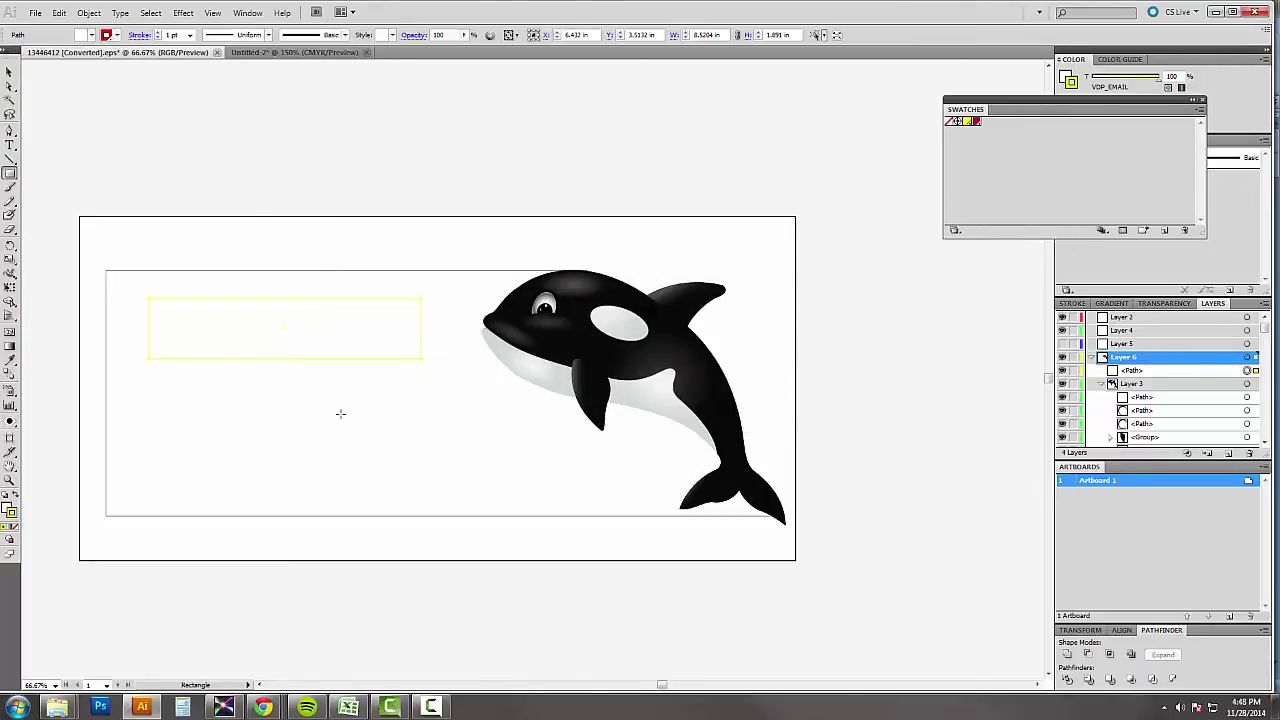
Draw a wider address box below the first field box
click(197, 401)
click(687, 358)
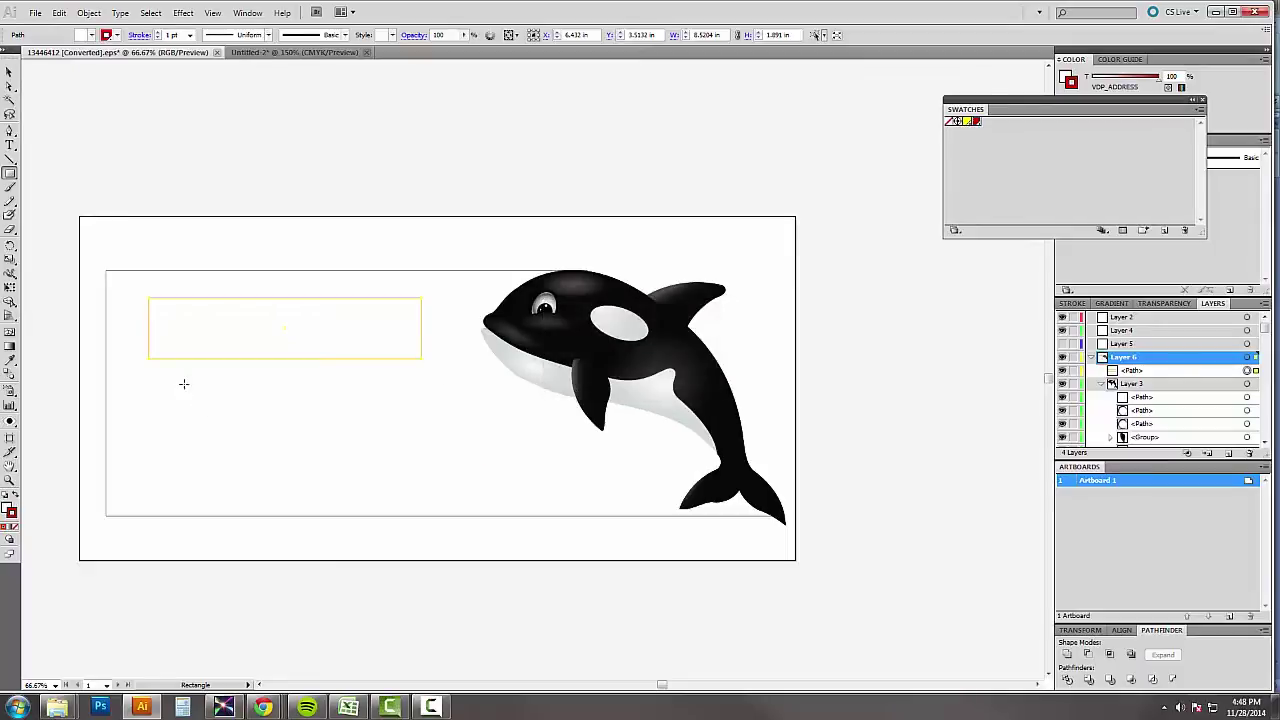
drag(148, 370, 469, 426)
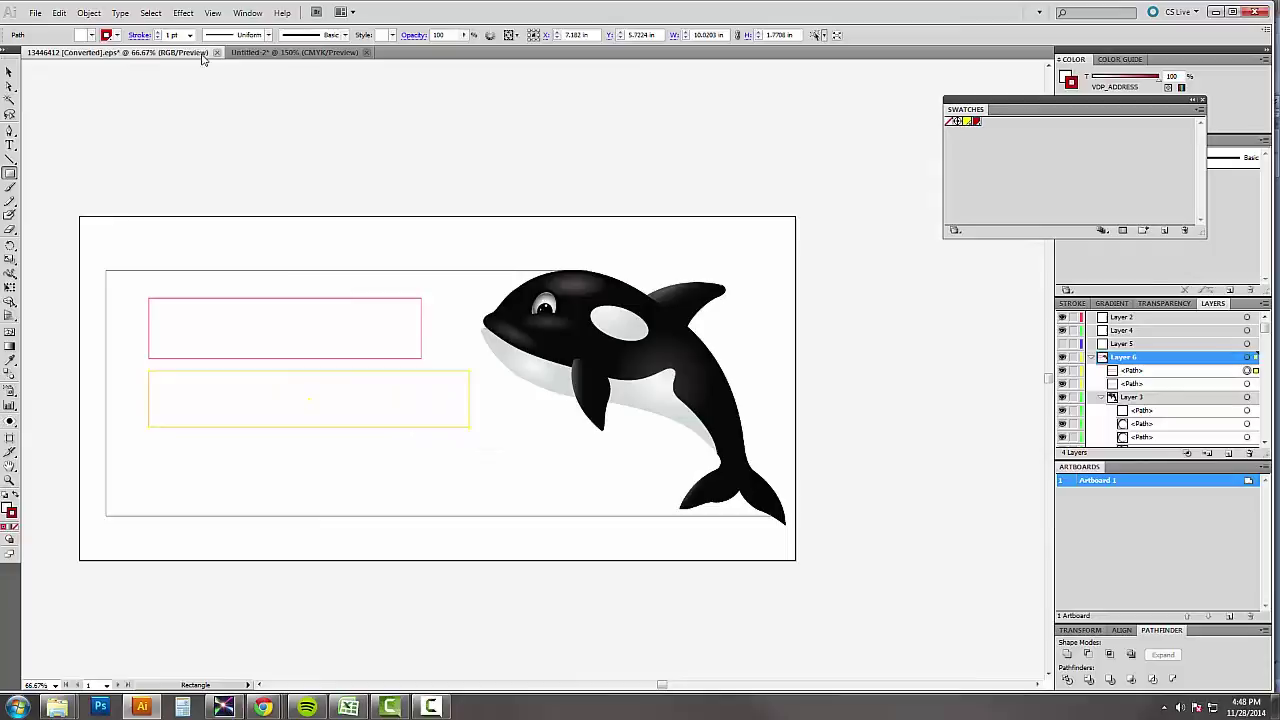
click(115, 35)
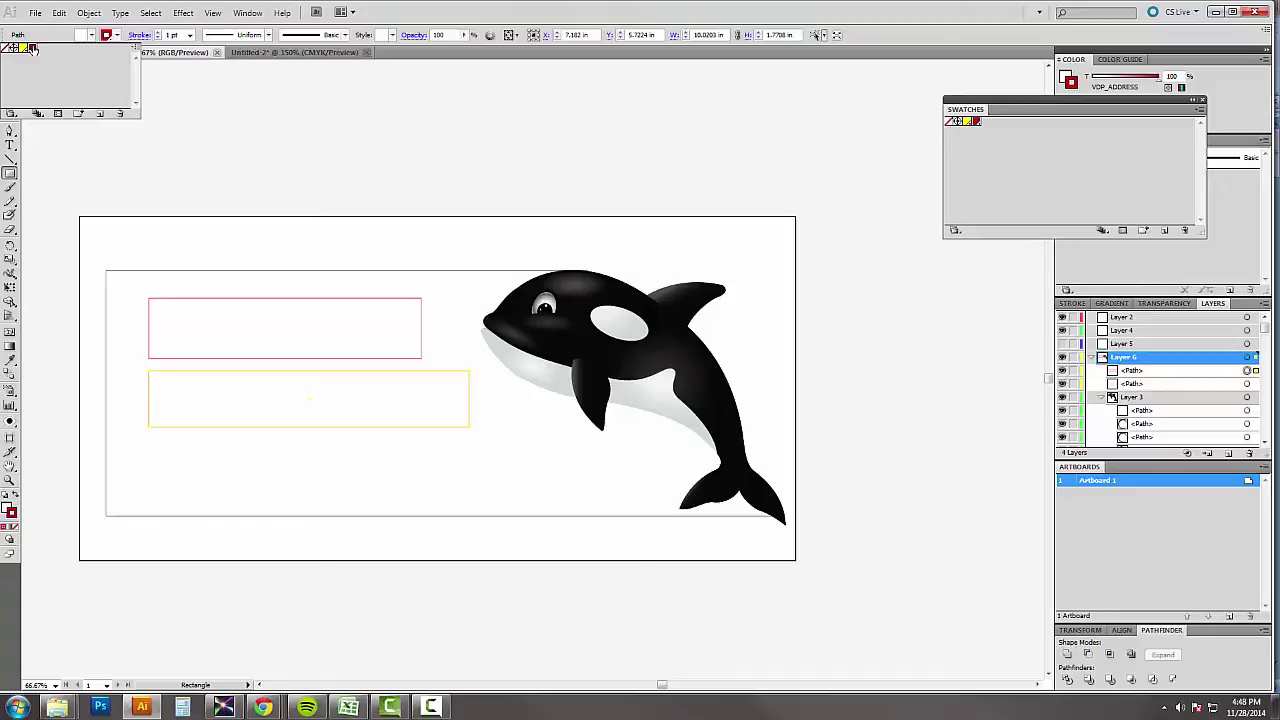
click(271, 132)
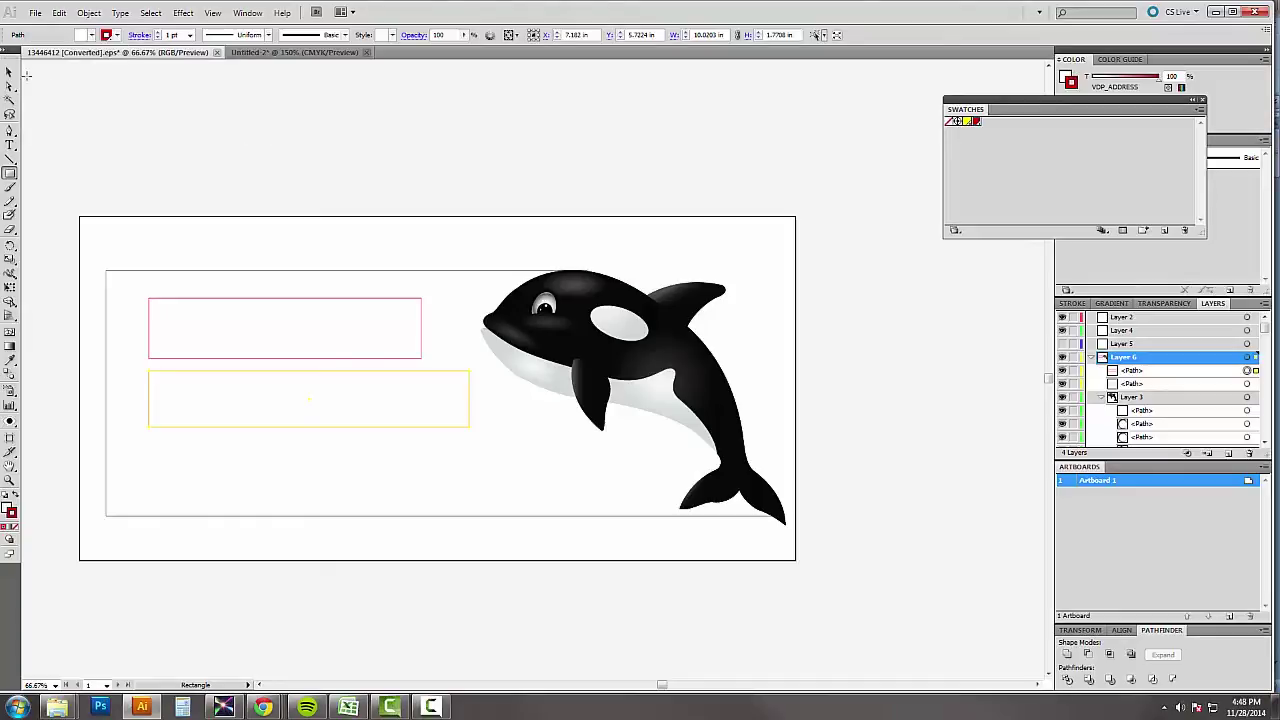
Outline the top field box in yellow VDP_EMAIL
click(9, 72)
click(214, 298)
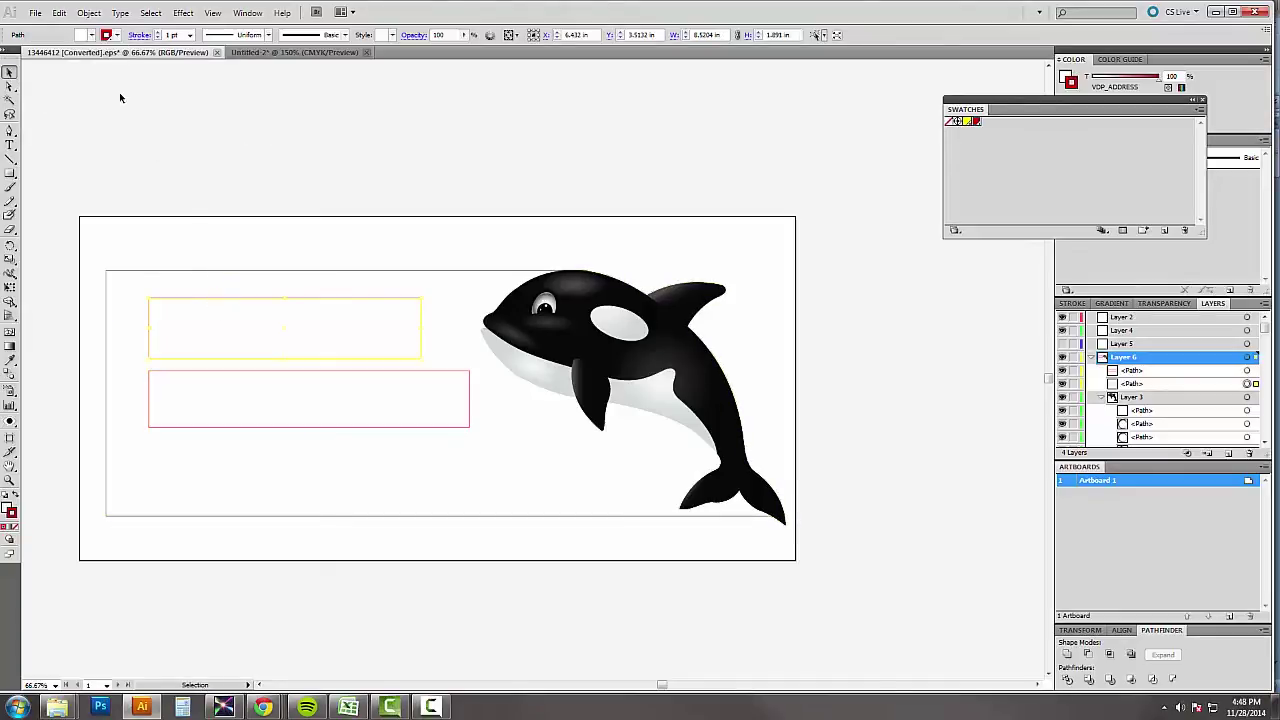
click(117, 35)
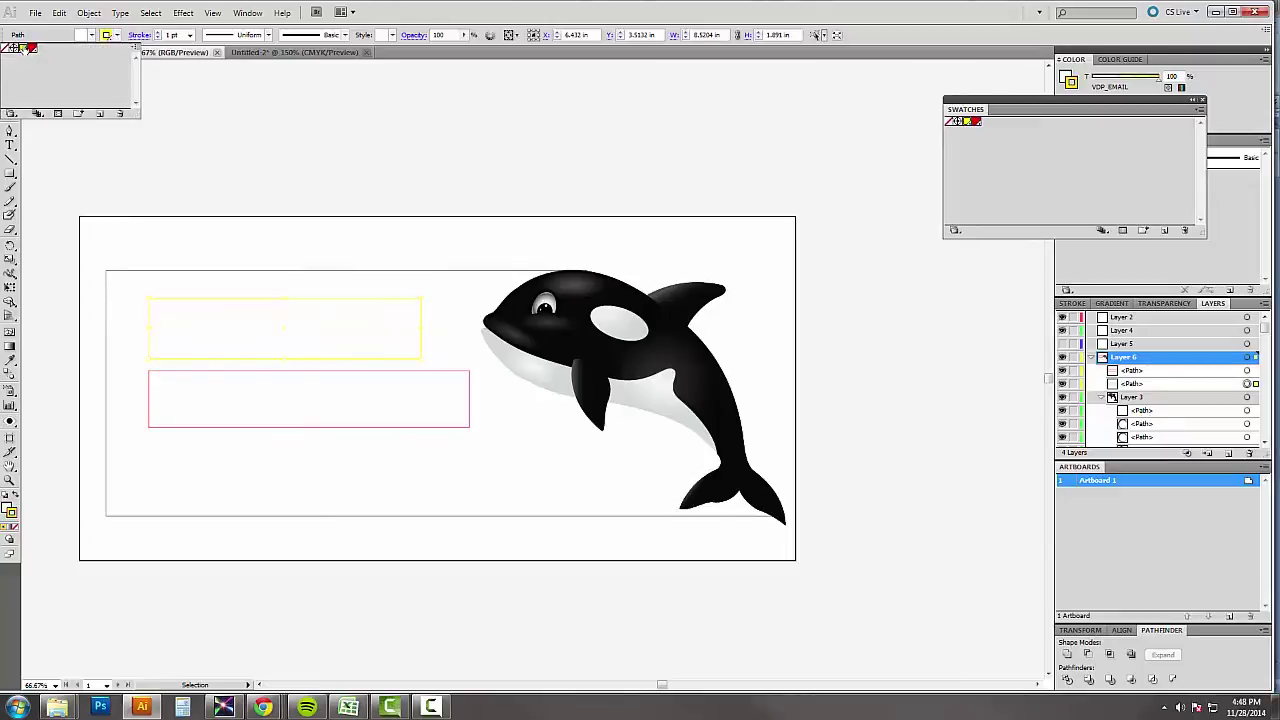
click(417, 191)
click(592, 488)
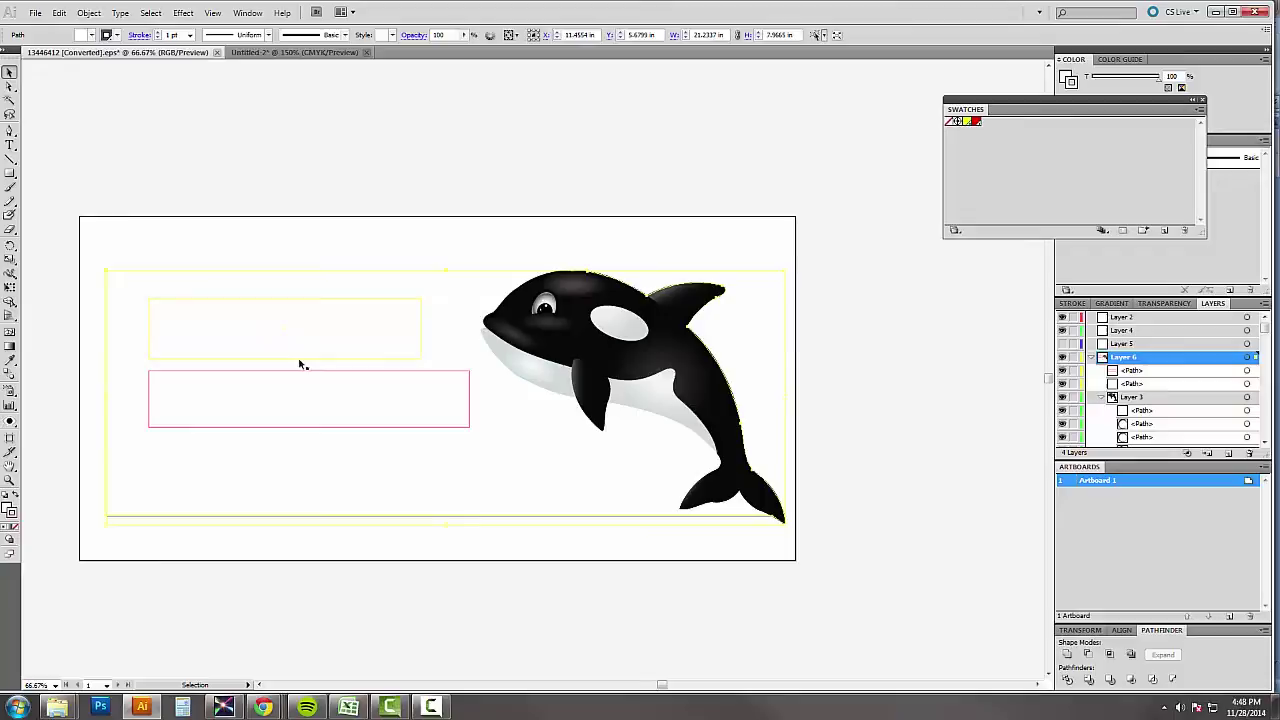
click(10, 172)
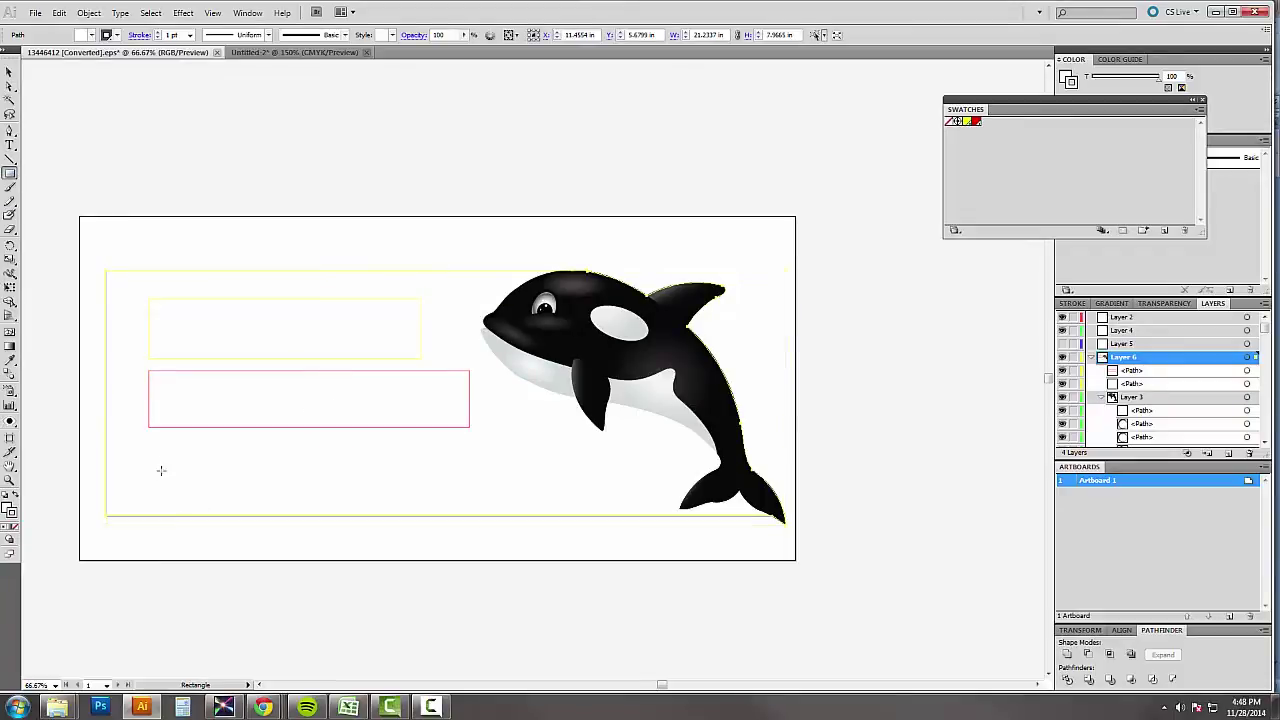
click(117, 35)
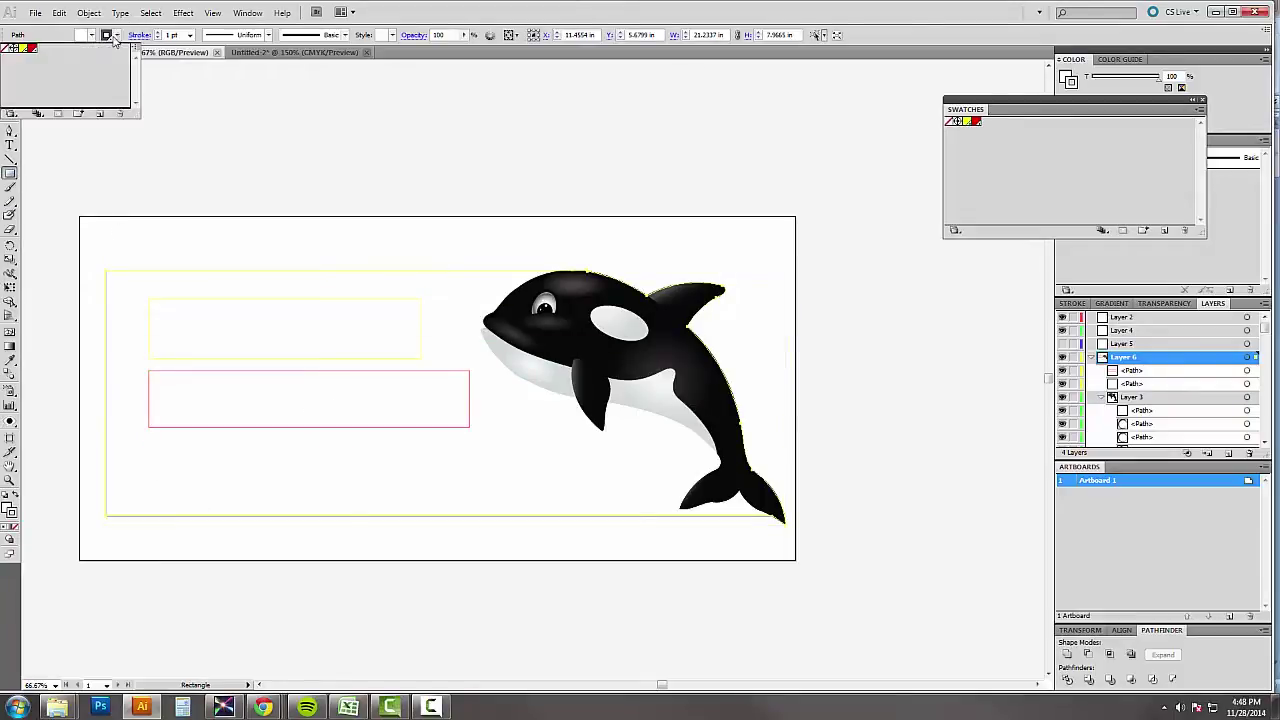
Create a new swatch named VDP_CITY
click(98, 113)
drag(607, 298, 593, 298)
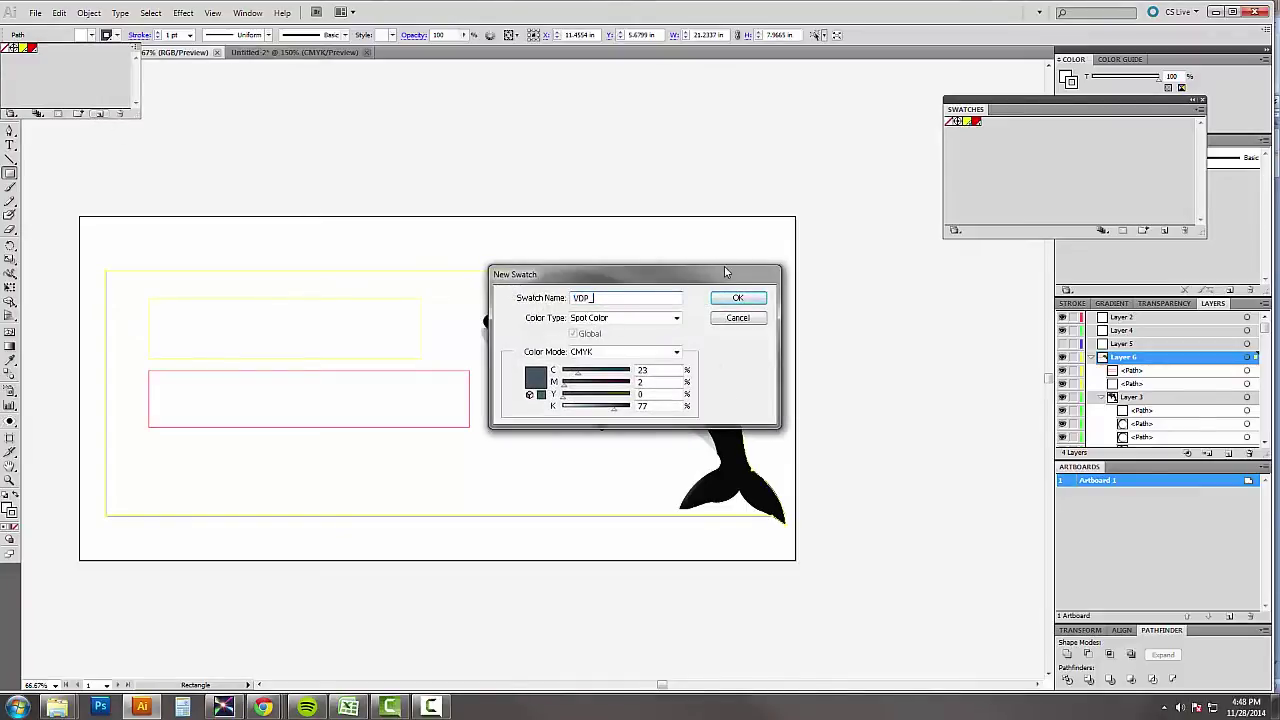
text(ciTY)
click(738, 300)
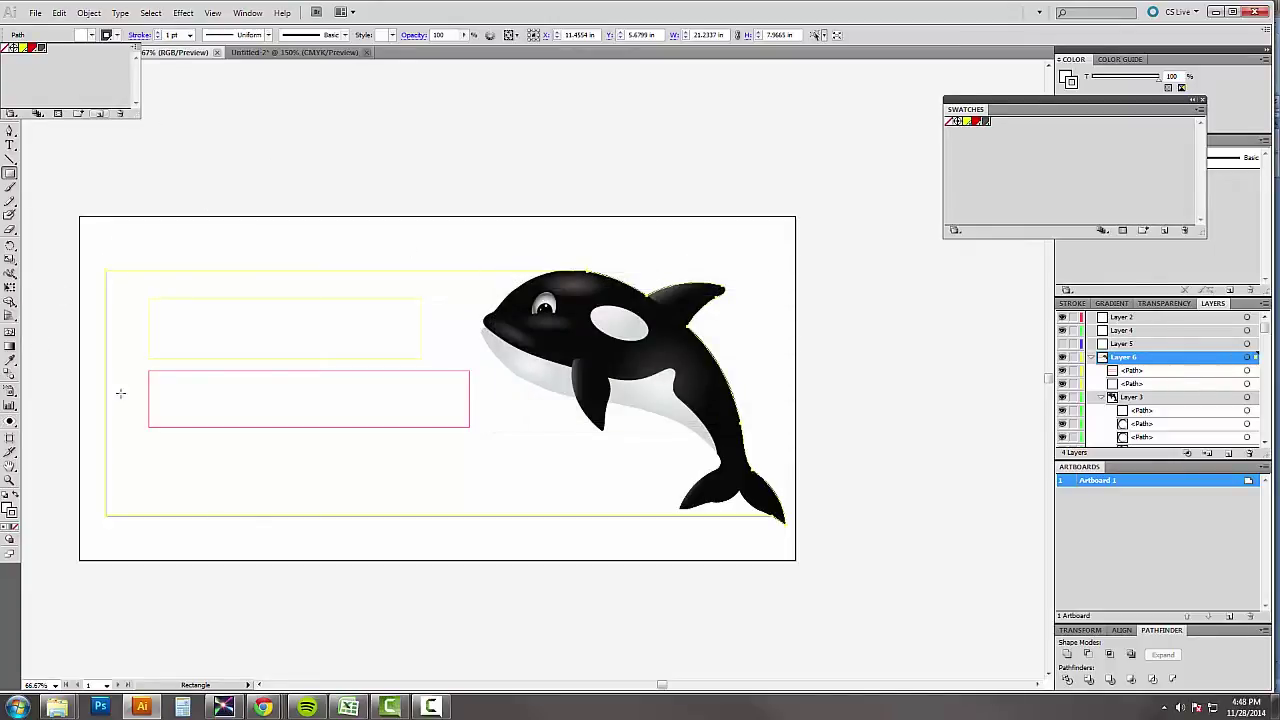
Draw a small box below the address box and align it underneath
drag(141, 441, 293, 494)
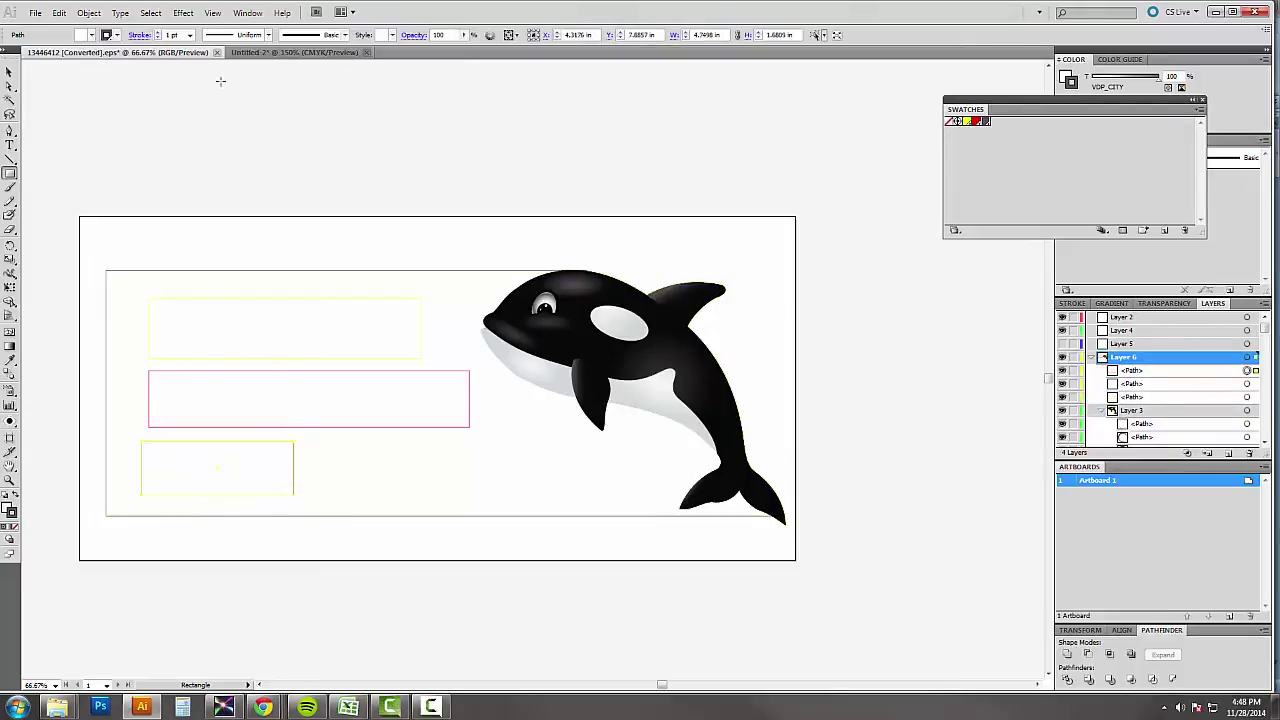
click(117, 36)
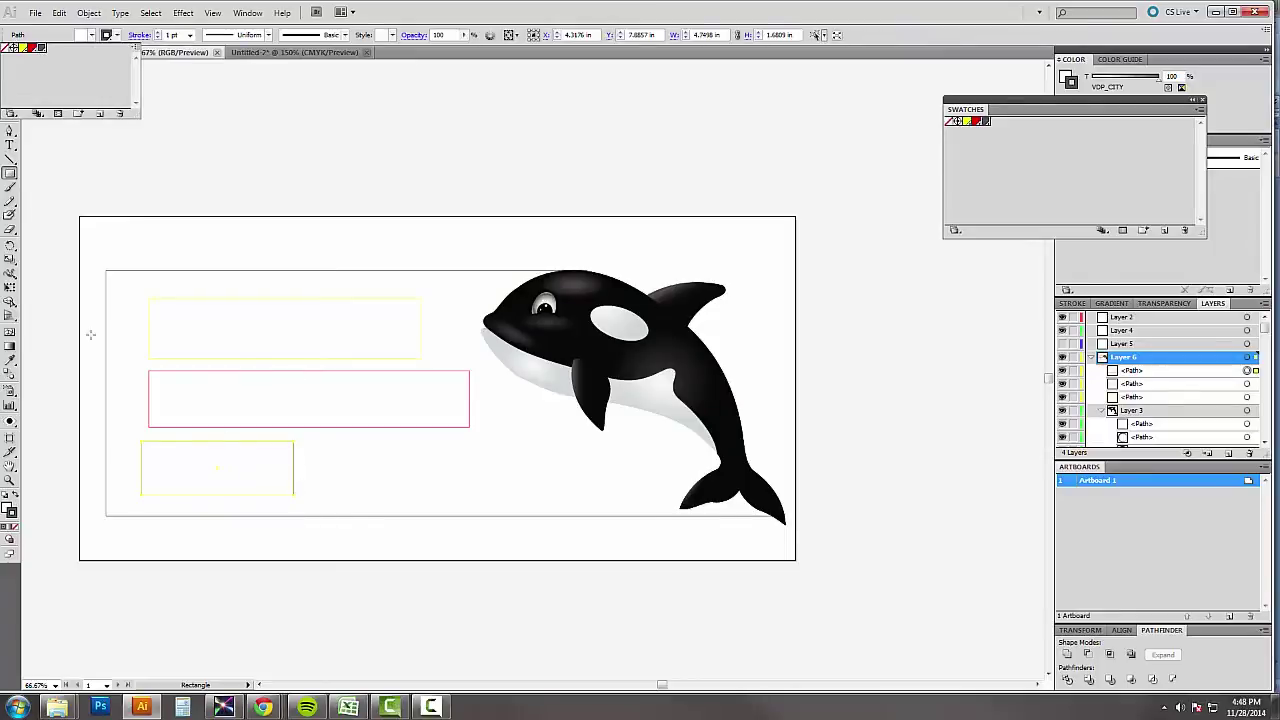
click(97, 169)
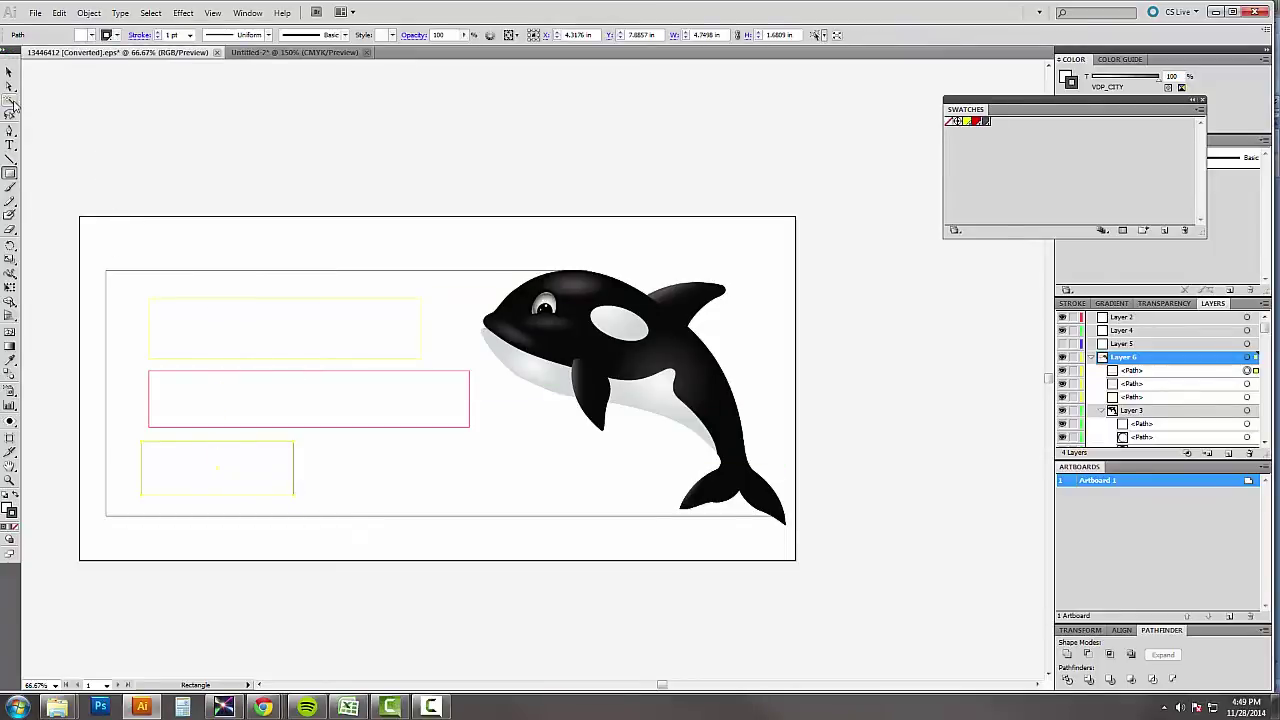
click(9, 73)
drag(251, 494, 268, 489)
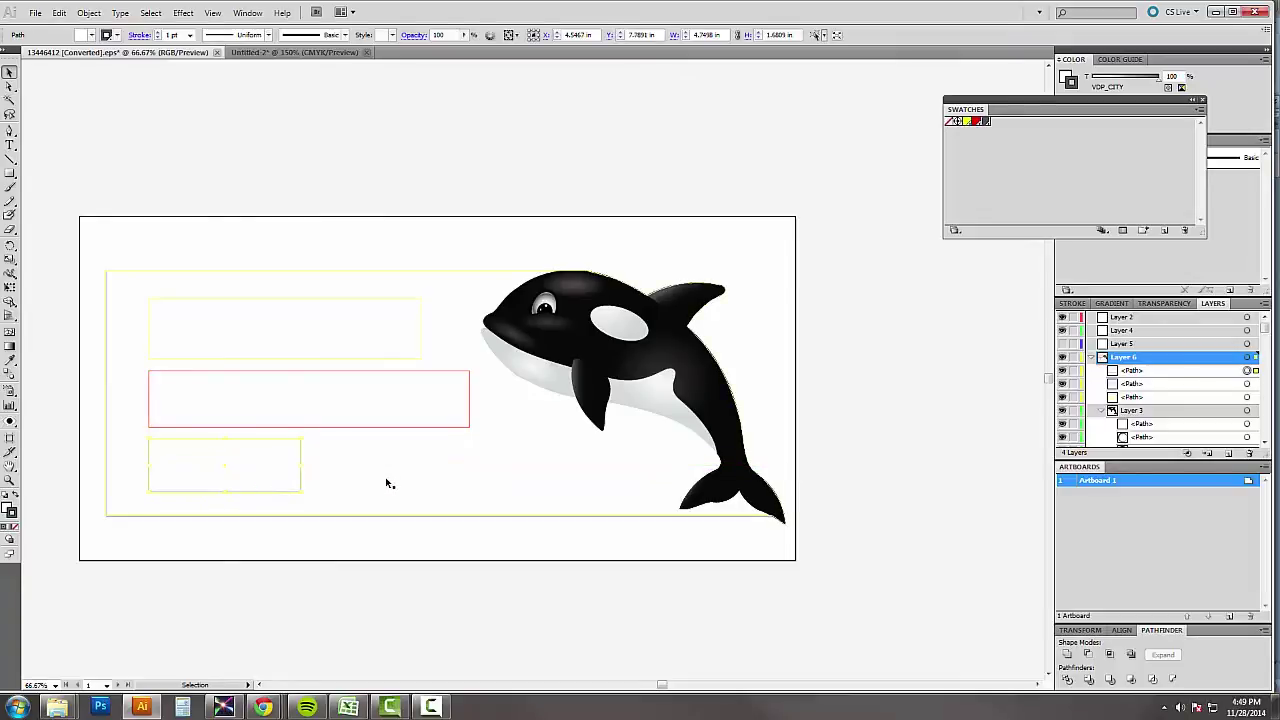
click(366, 596)
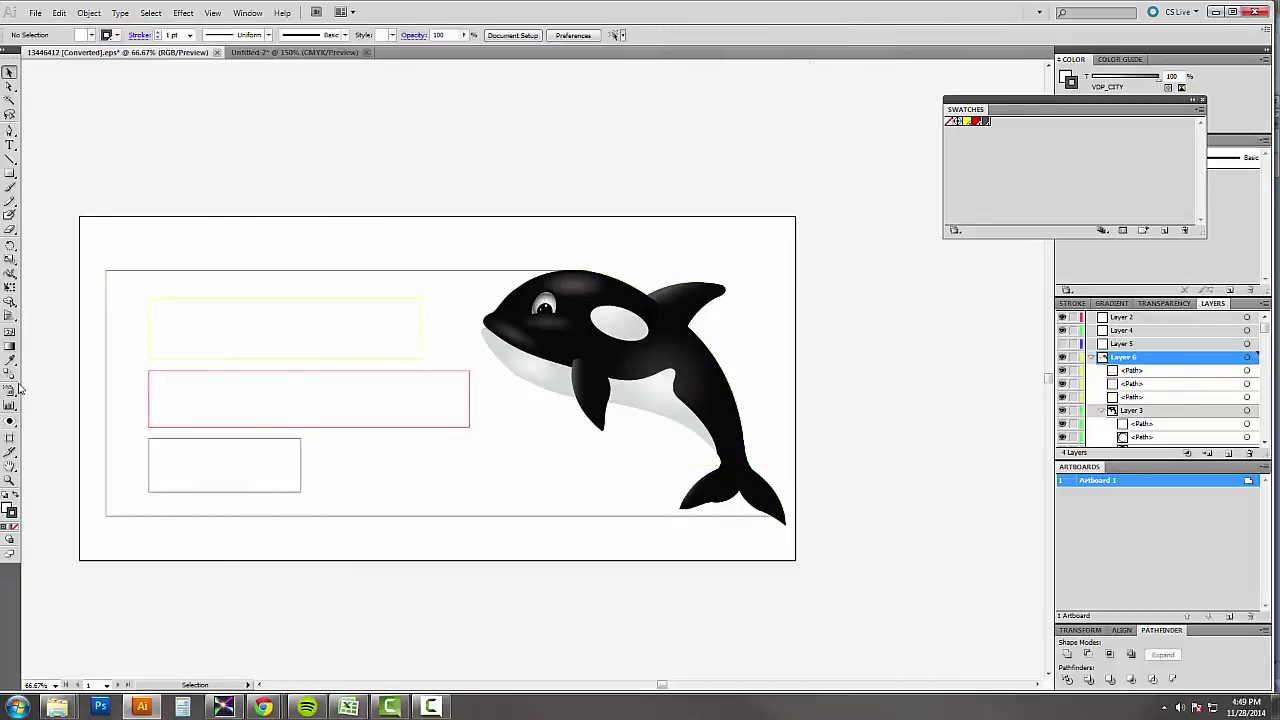
Draw another small field box to its right, beside the whale's tail
click(9, 173)
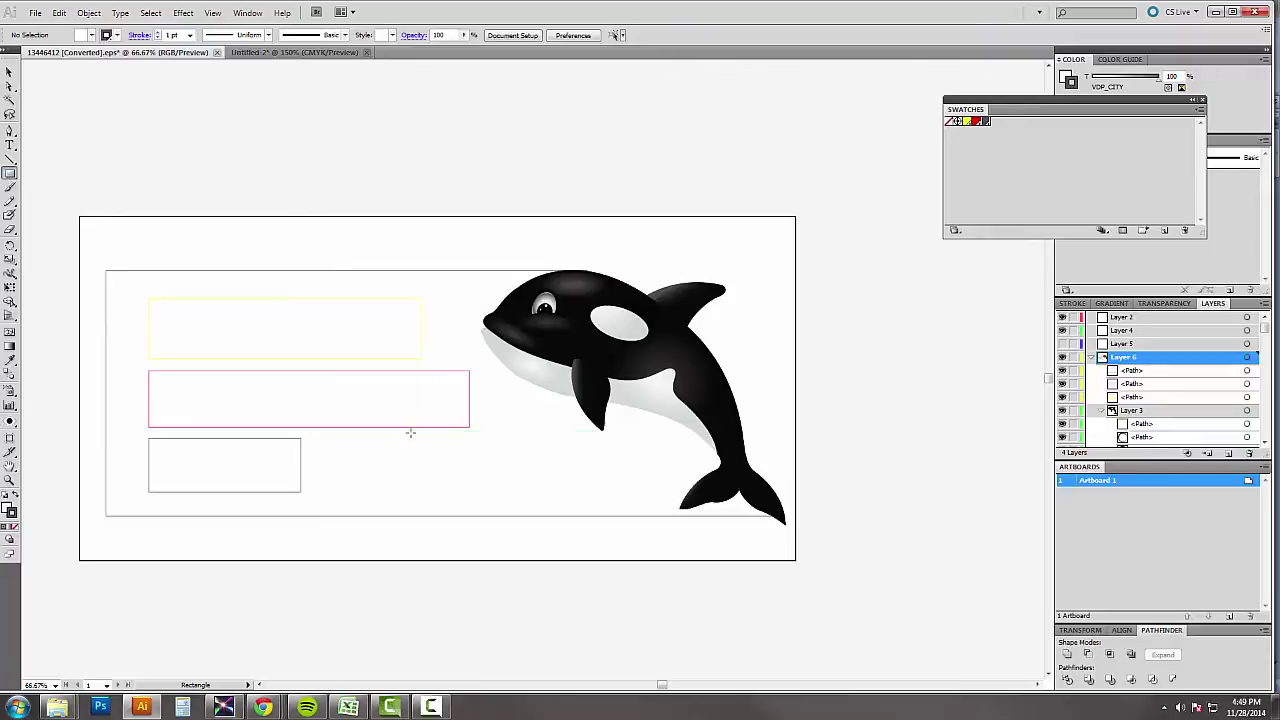
drag(409, 438, 549, 492)
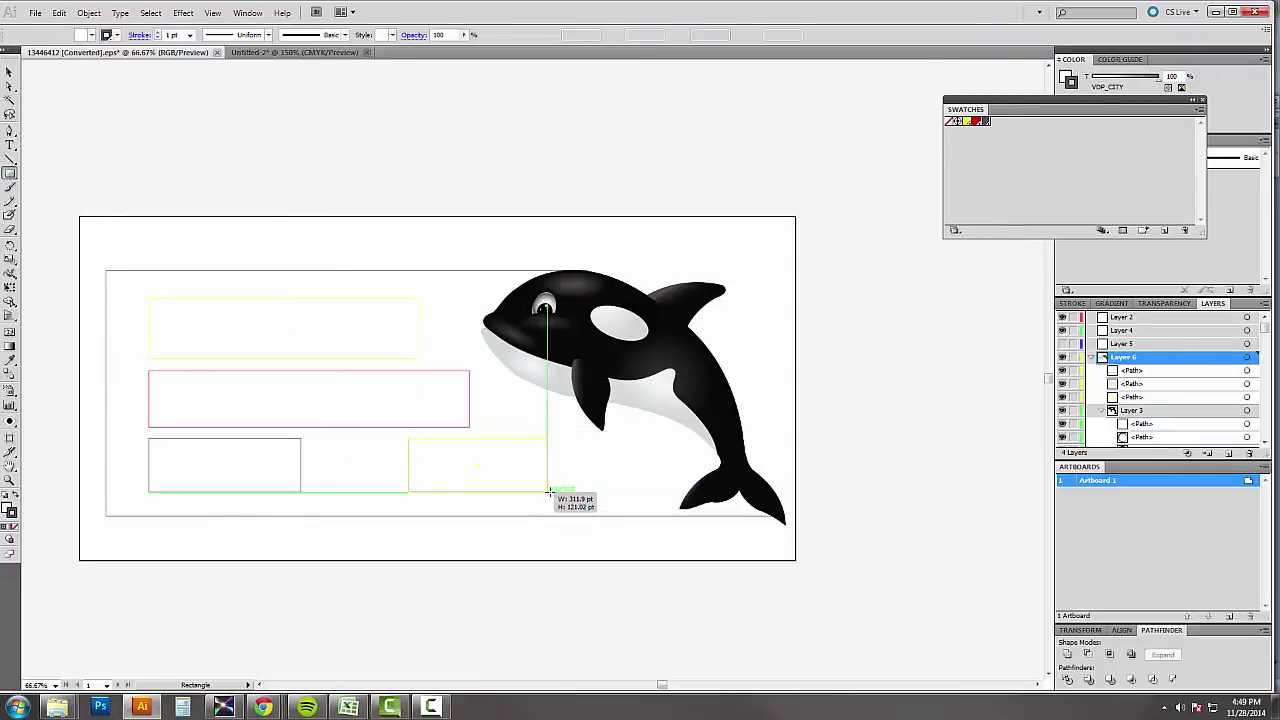
click(117, 37)
click(118, 37)
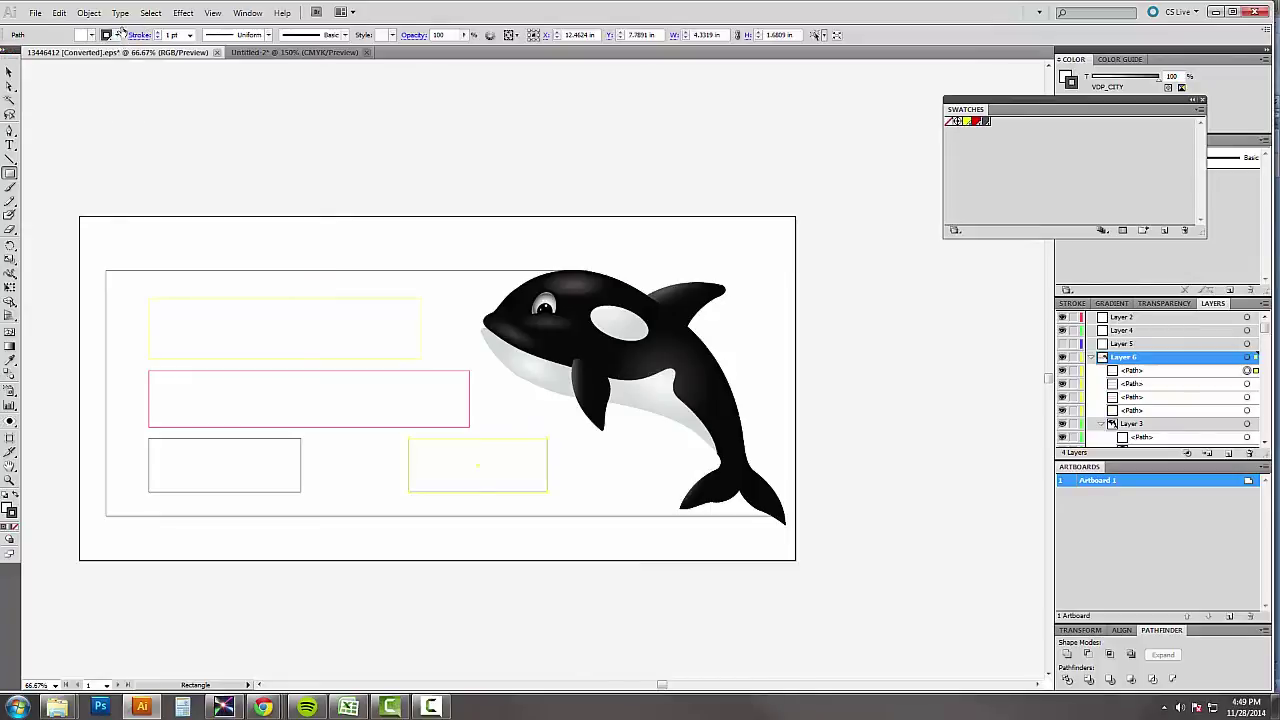
click(117, 35)
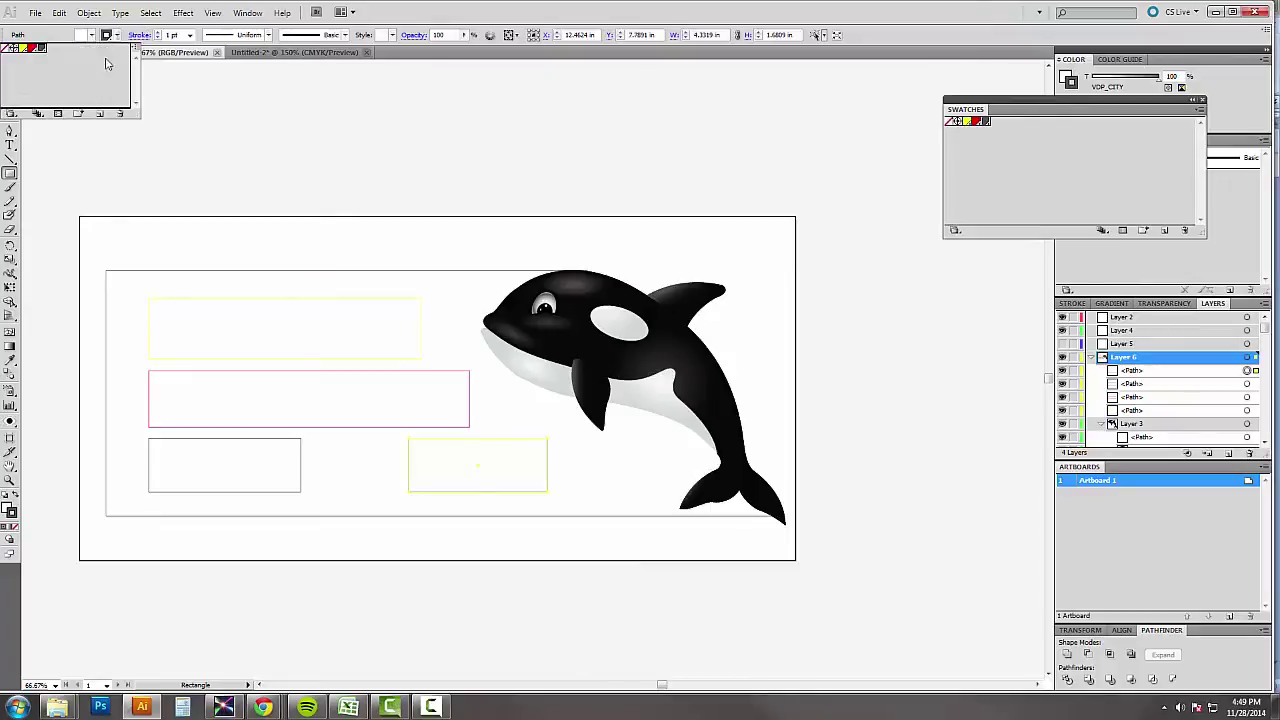
Duplicate the VDP_CITY colour (C 23, M 2, Y 0, K 77) as a new, renamed VDP_ spot swatch
click(98, 113)
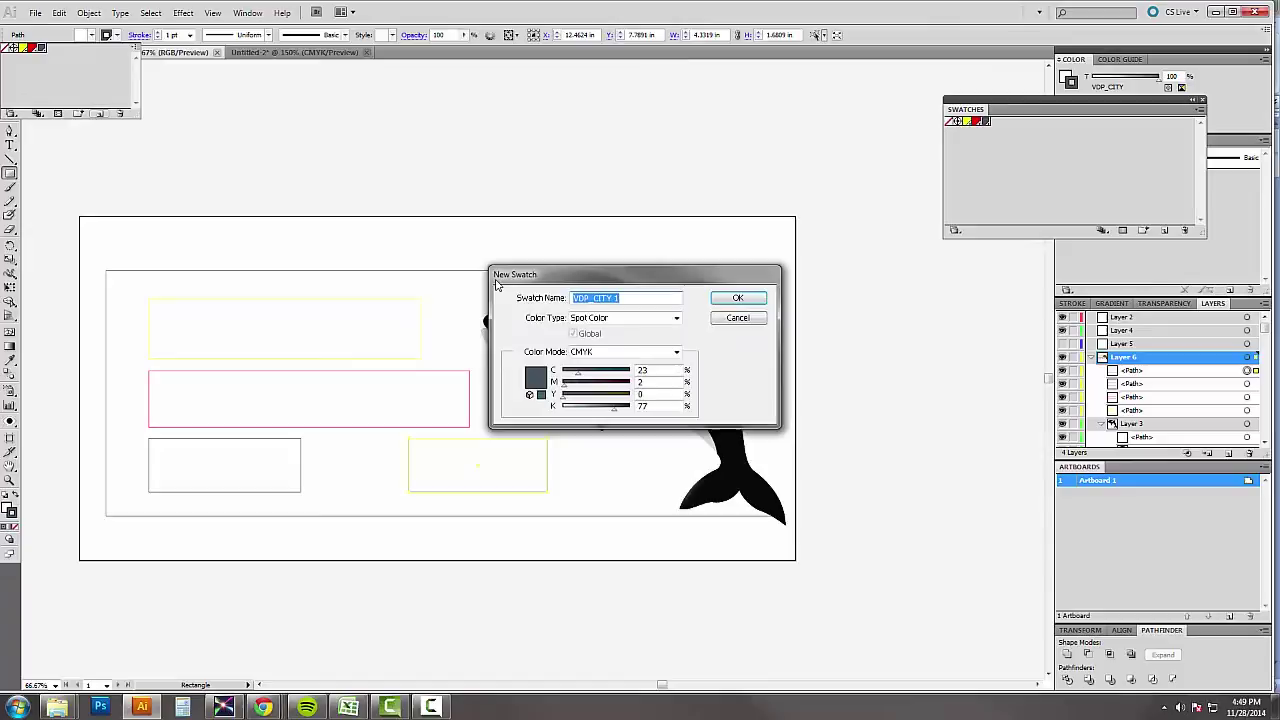
click(600, 298)
drag(598, 298, 857, 277)
key(BackSpace)
key(Return)
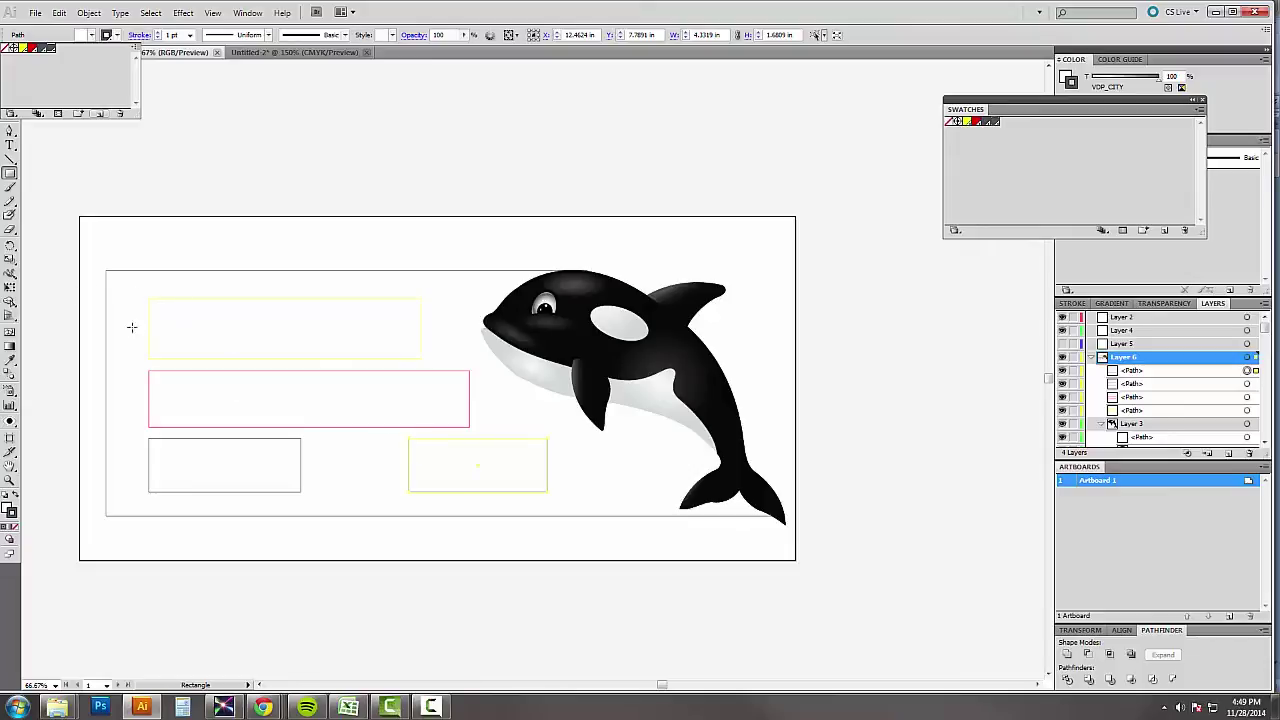
Give the lower-right box the VDP_ZIP stroke and move the email box up near the top
click(48, 47)
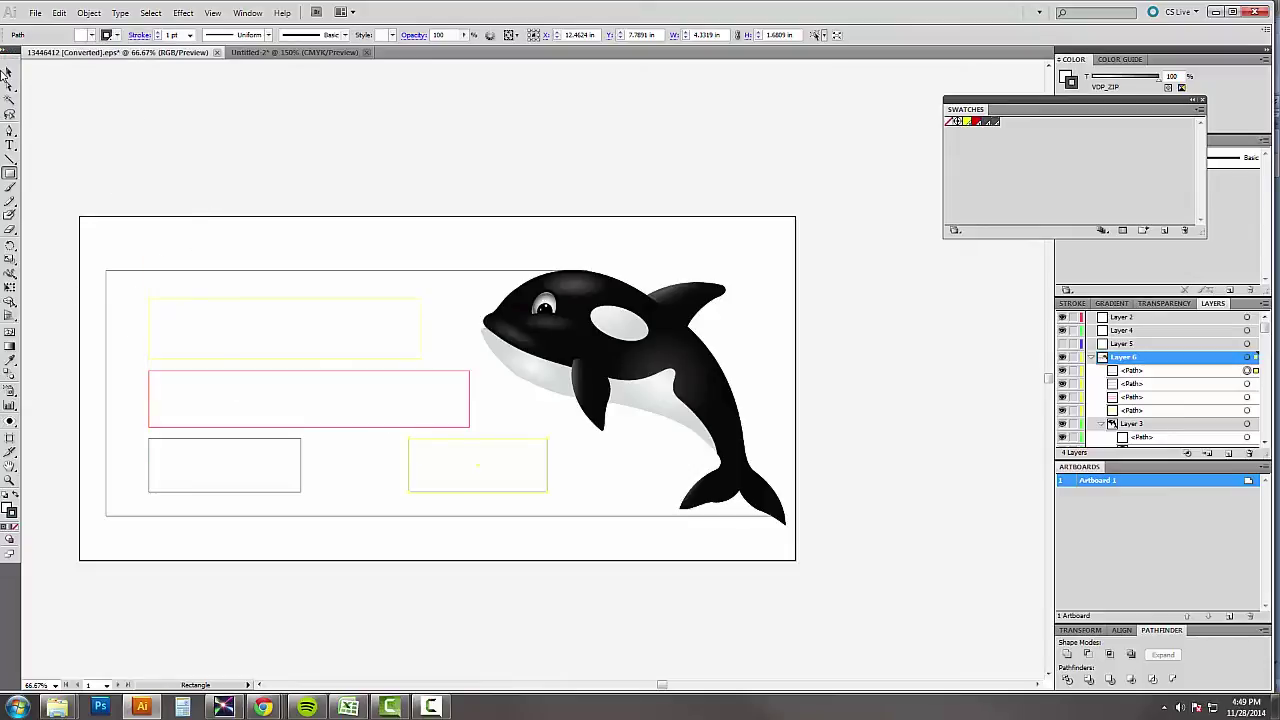
click(8, 73)
click(240, 297)
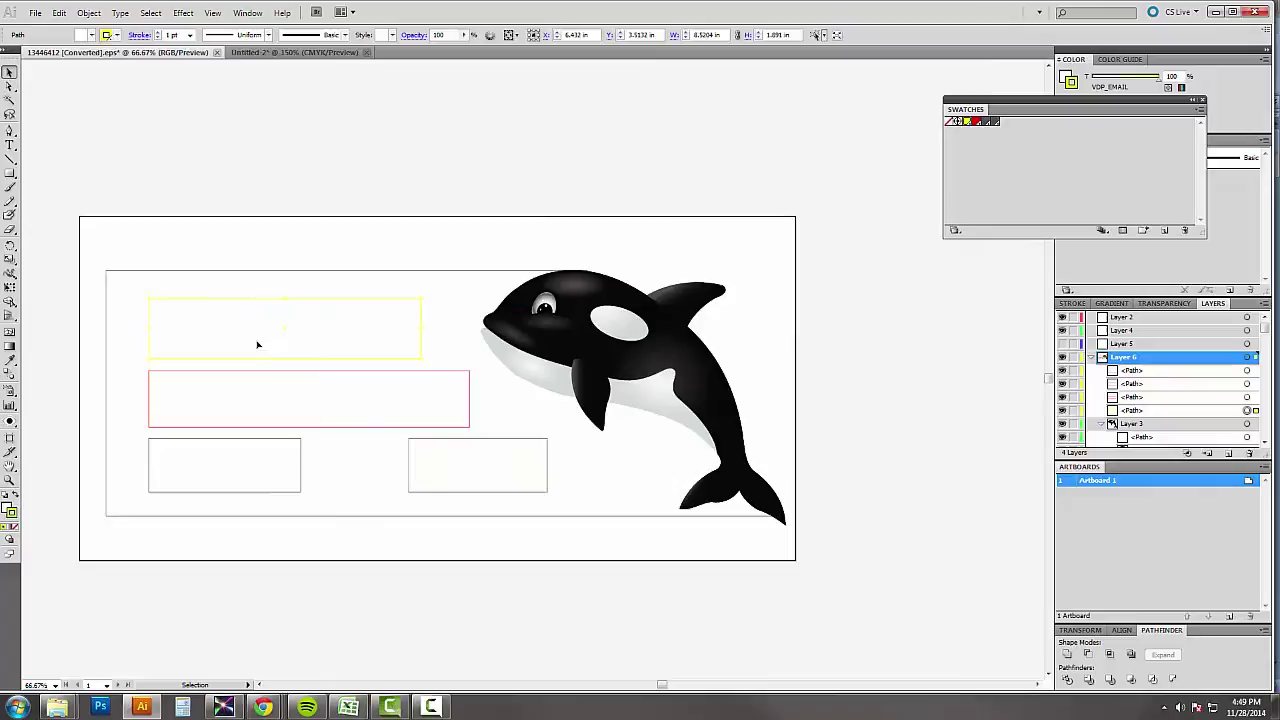
drag(269, 360, 205, 341)
click(206, 443)
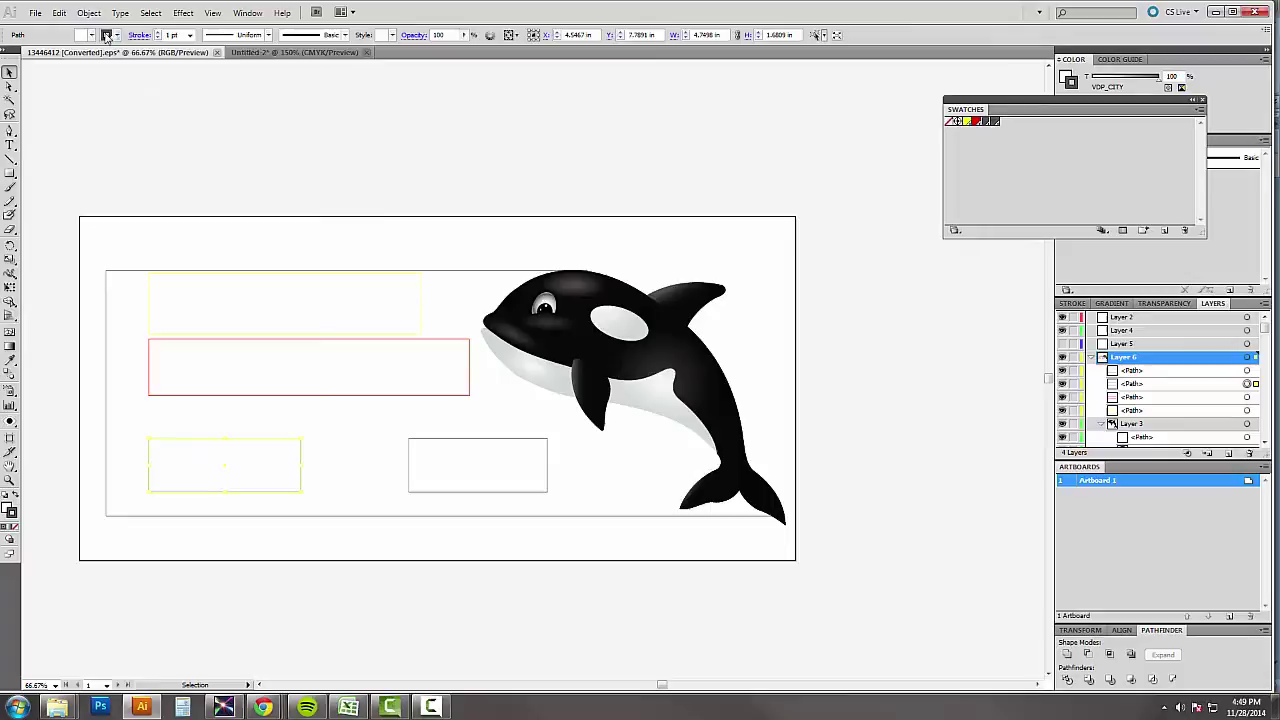
click(106, 36)
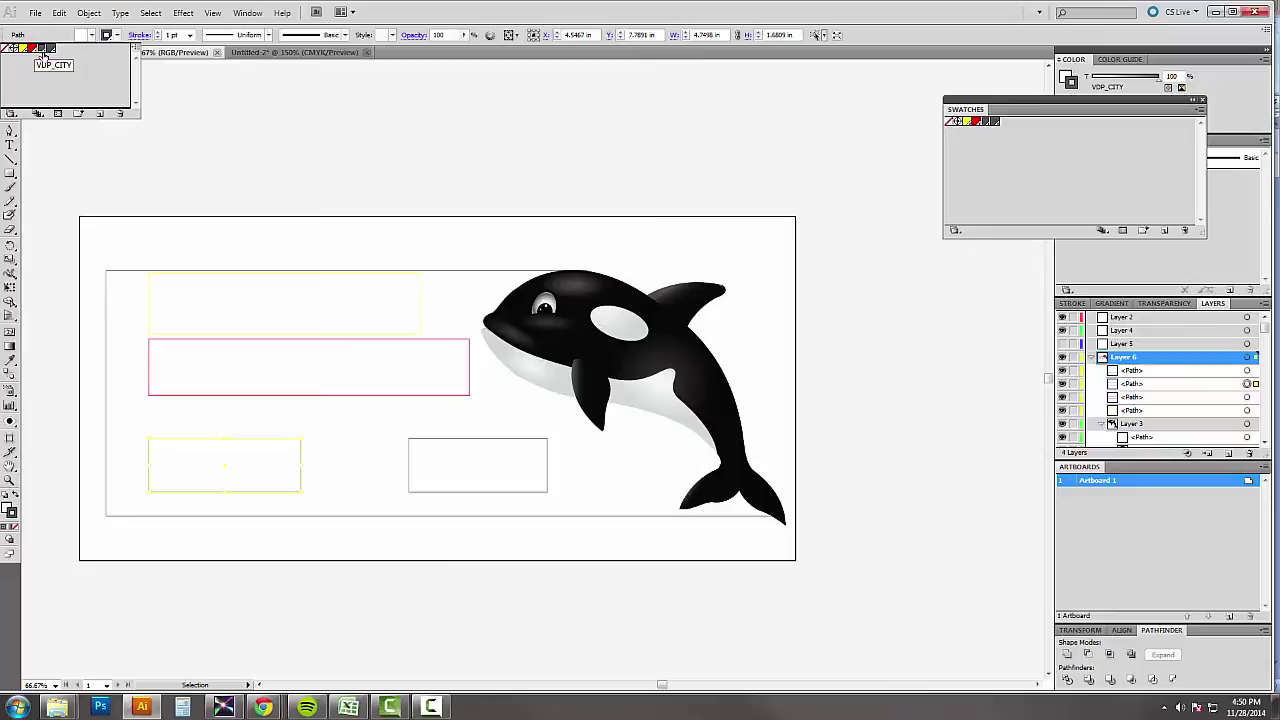
click(355, 485)
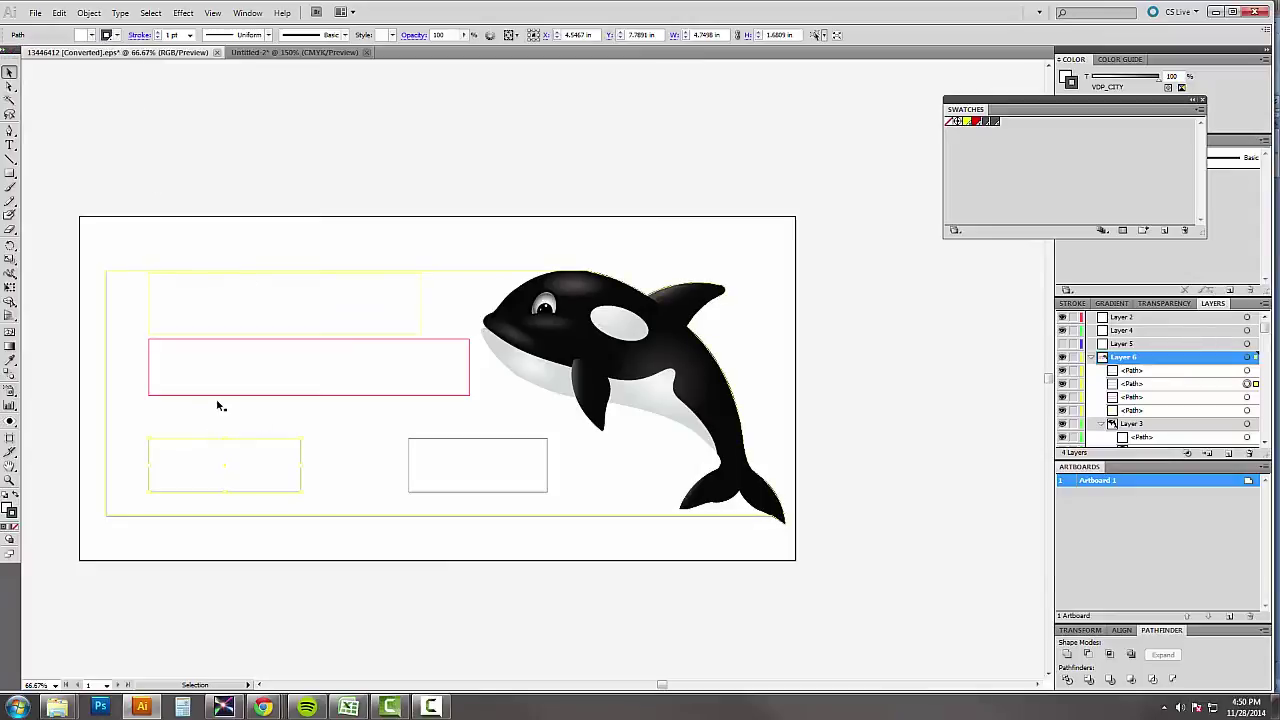
Raise the small left box under the pink box and shorten the small right box by lowering its top
click(508, 490)
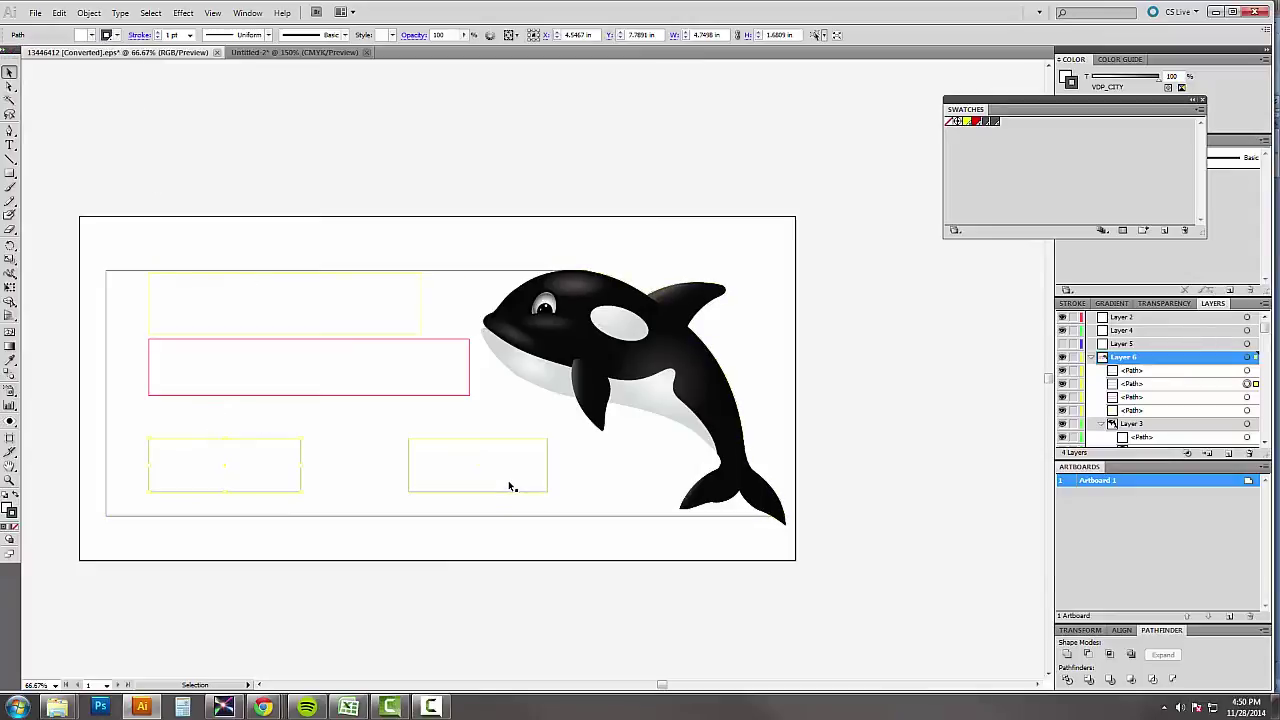
click(229, 462)
drag(191, 443, 189, 403)
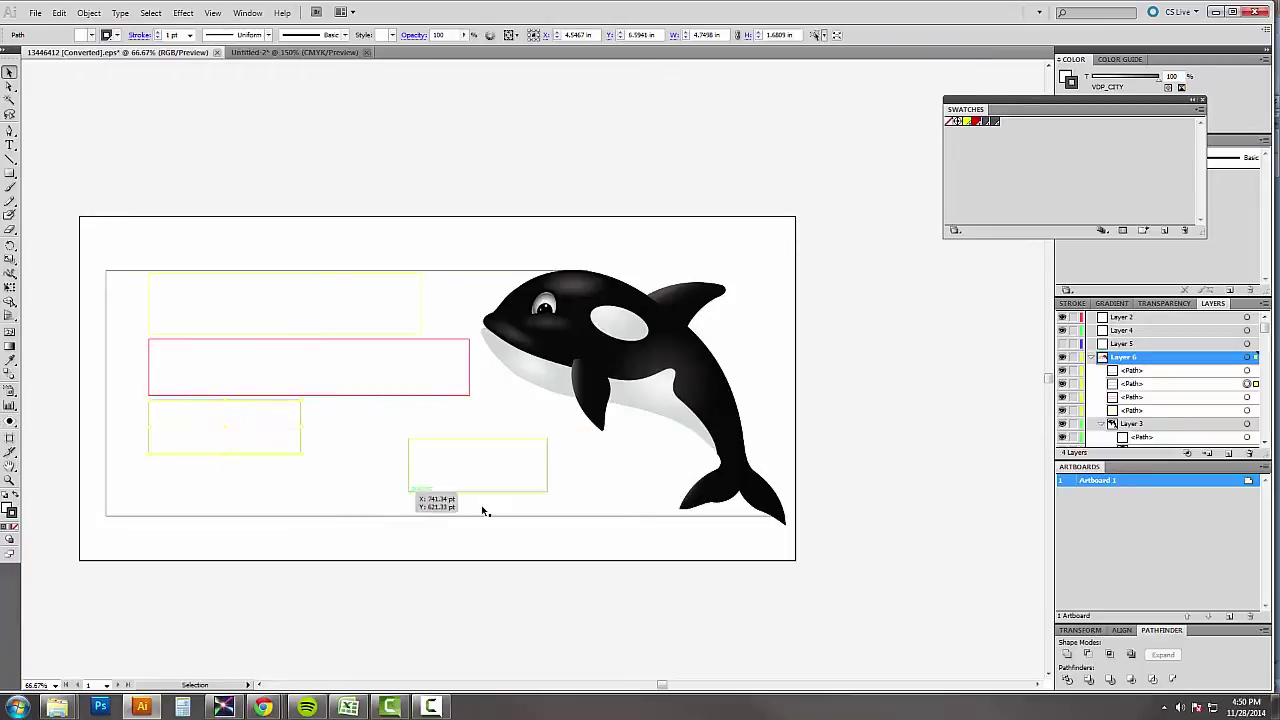
click(479, 455)
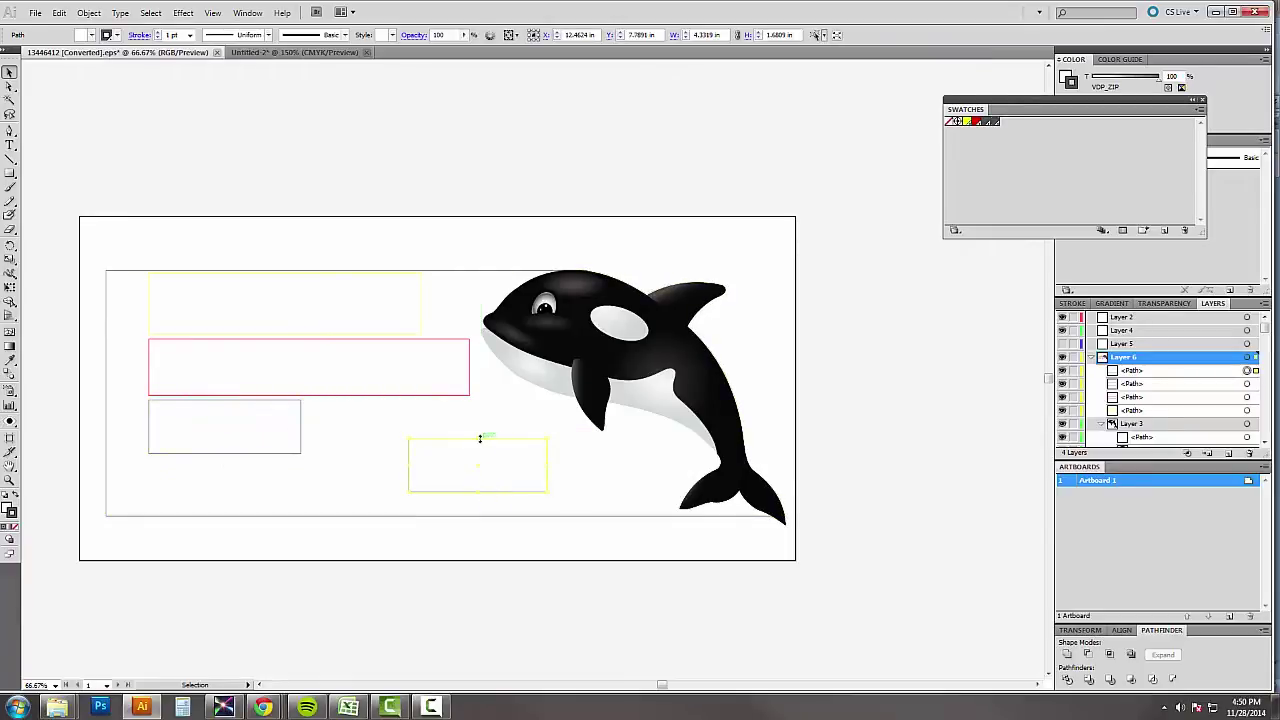
drag(480, 438, 455, 485)
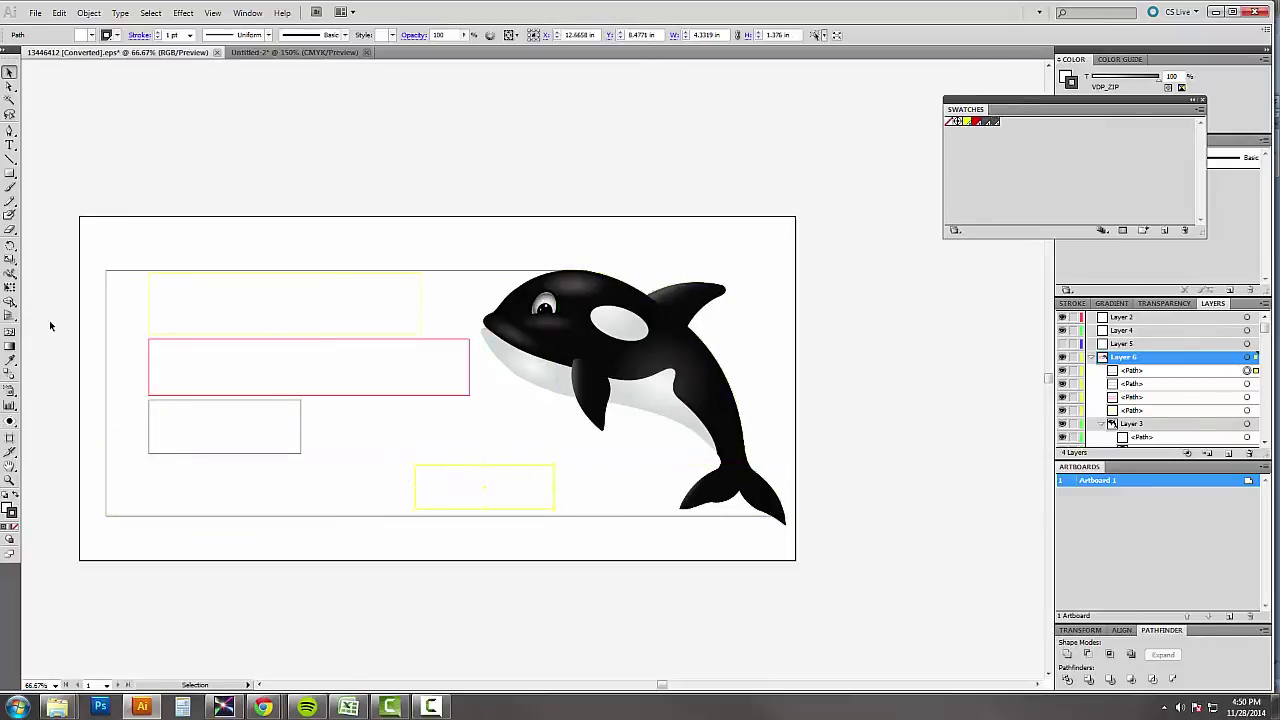
click(55, 188)
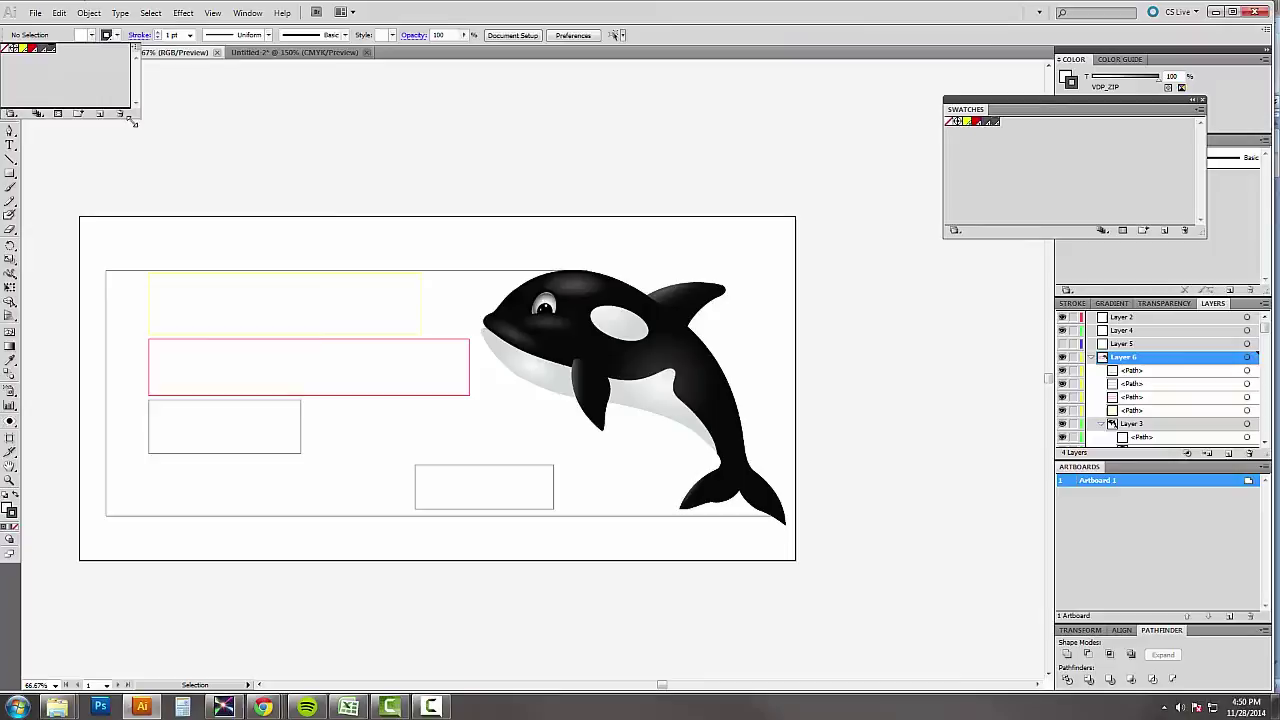
Add a new spot swatch named VDP_STATE
click(101, 116)
key(End)
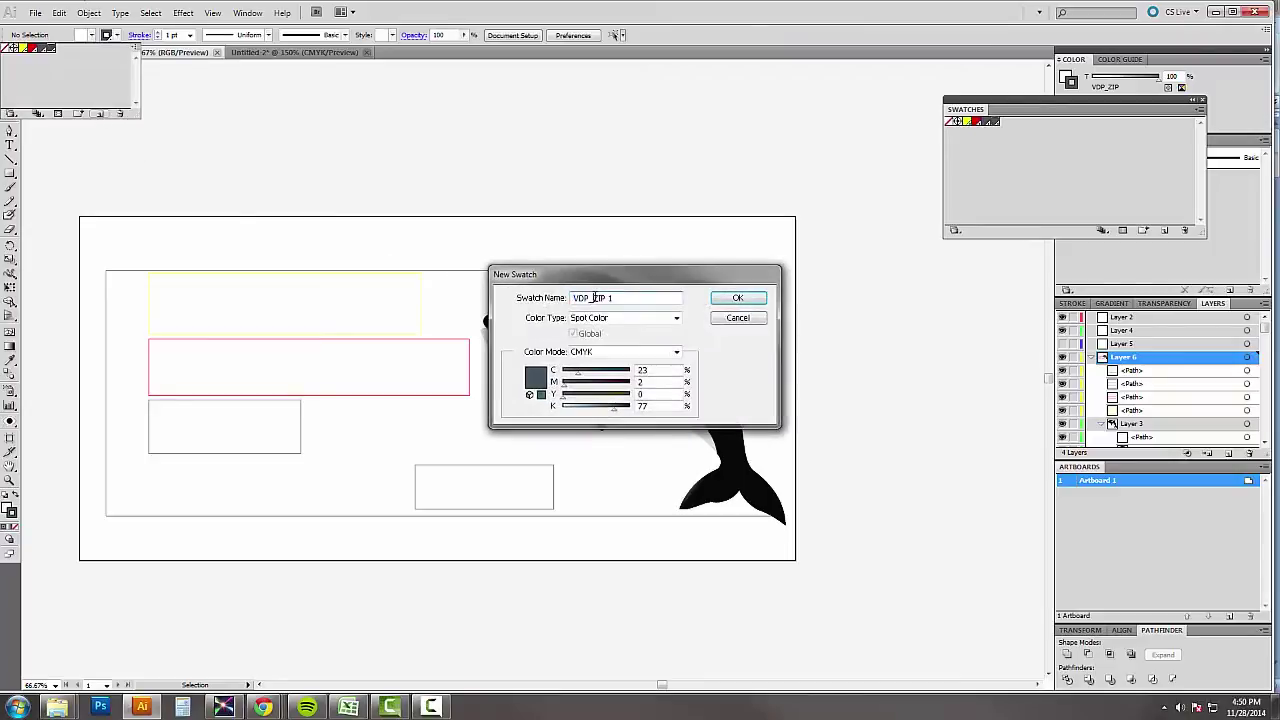
key(shift+Left)
key(shift+Left)
key(shift+Left)
key(shift+Left)
key(shift+Left)
text(stat)
click(737, 297)
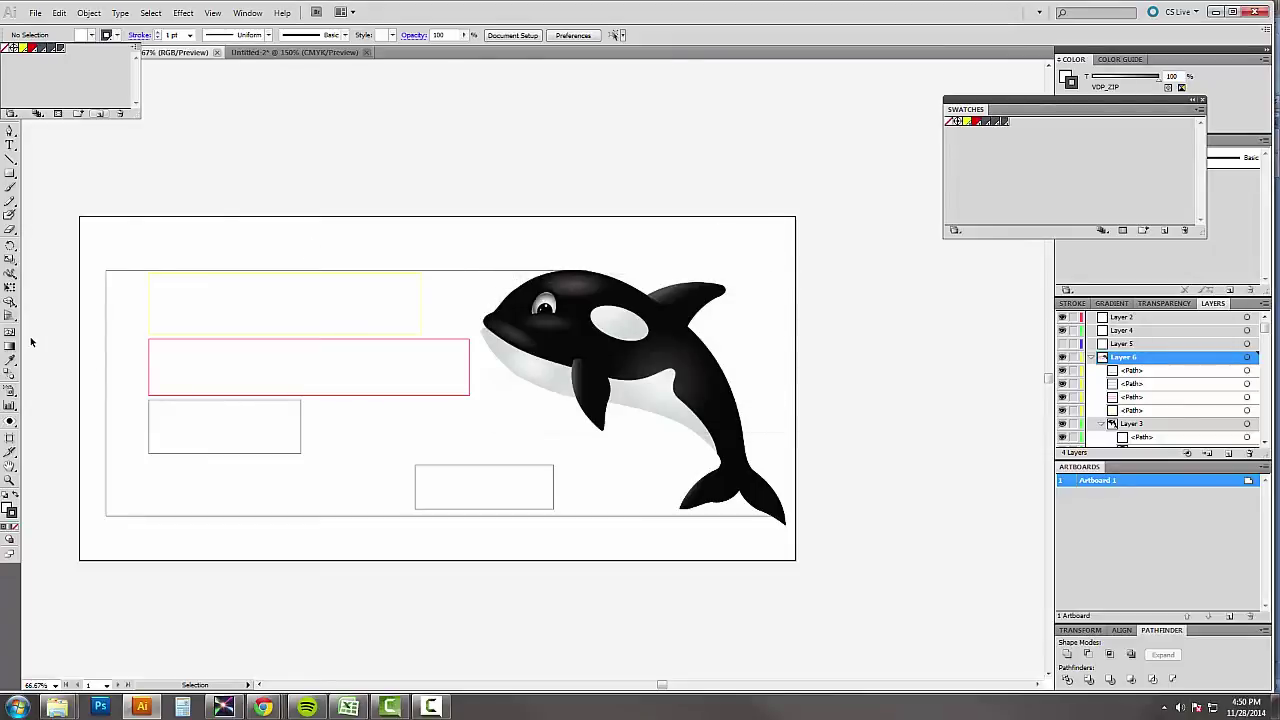
Draw a fifth rectangle field box beneath the small left box
click(160, 453)
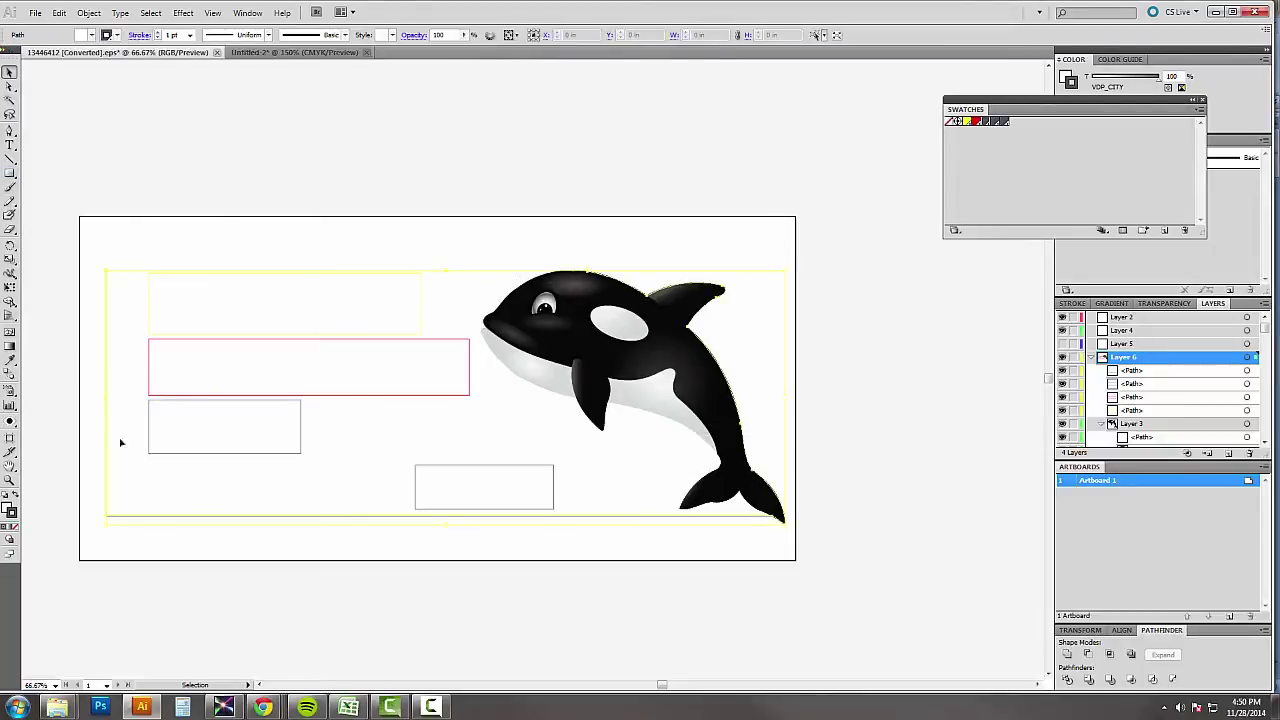
click(10, 173)
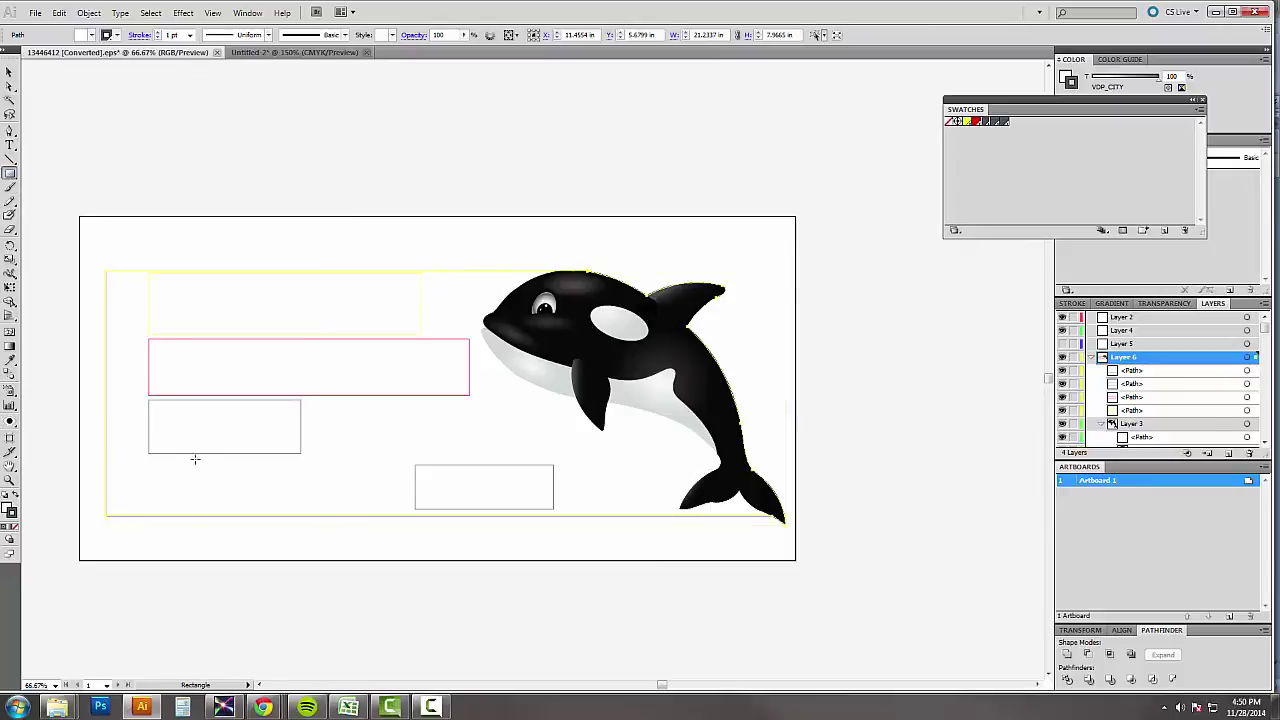
drag(146, 461, 315, 506)
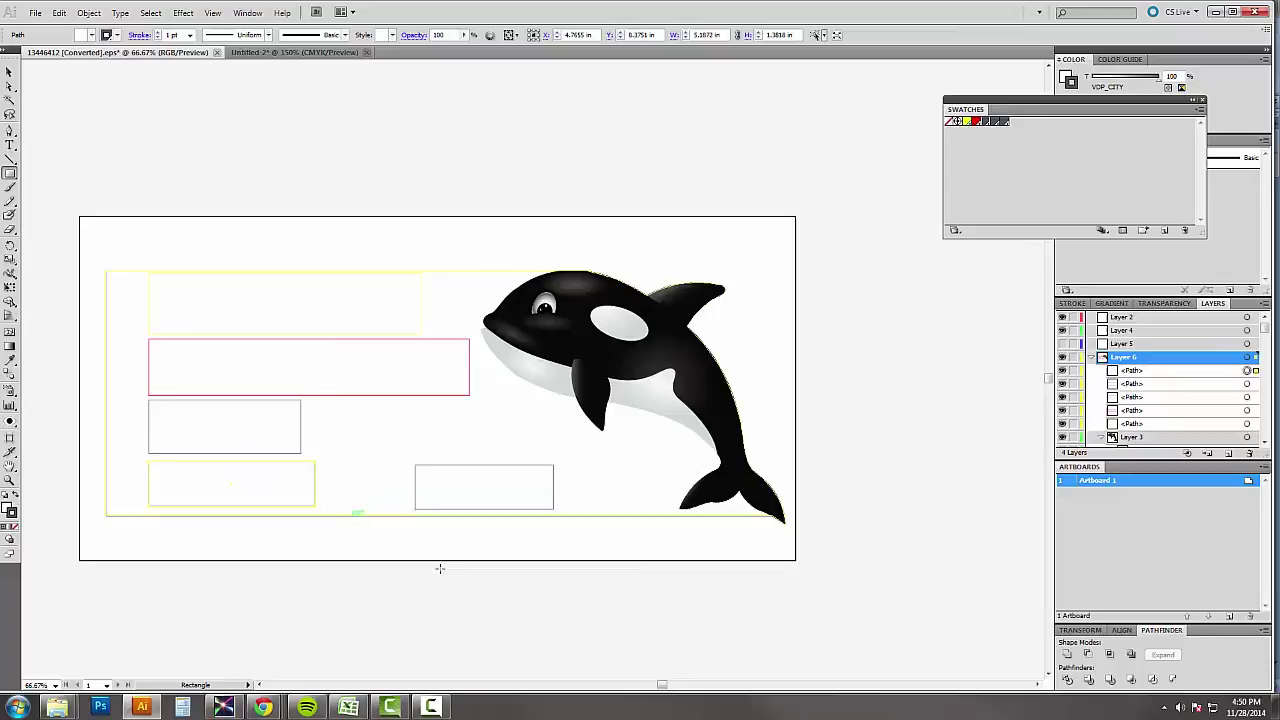
click(107, 36)
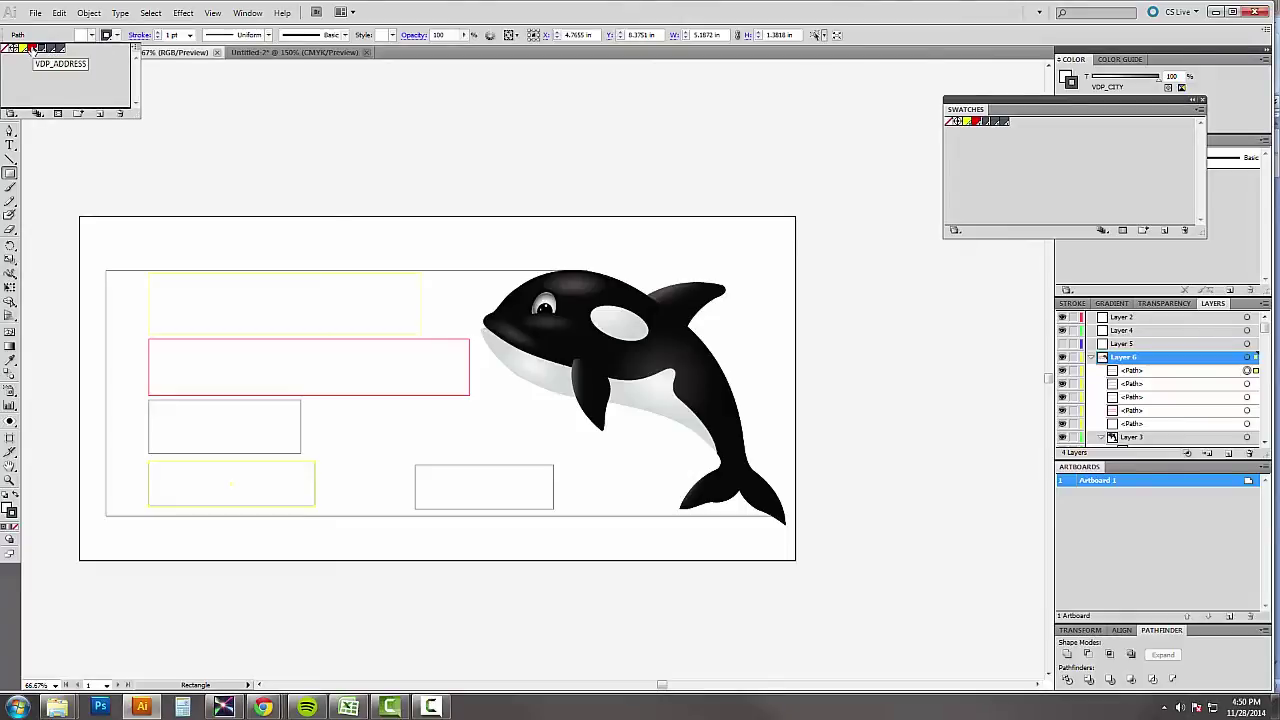
click(380, 140)
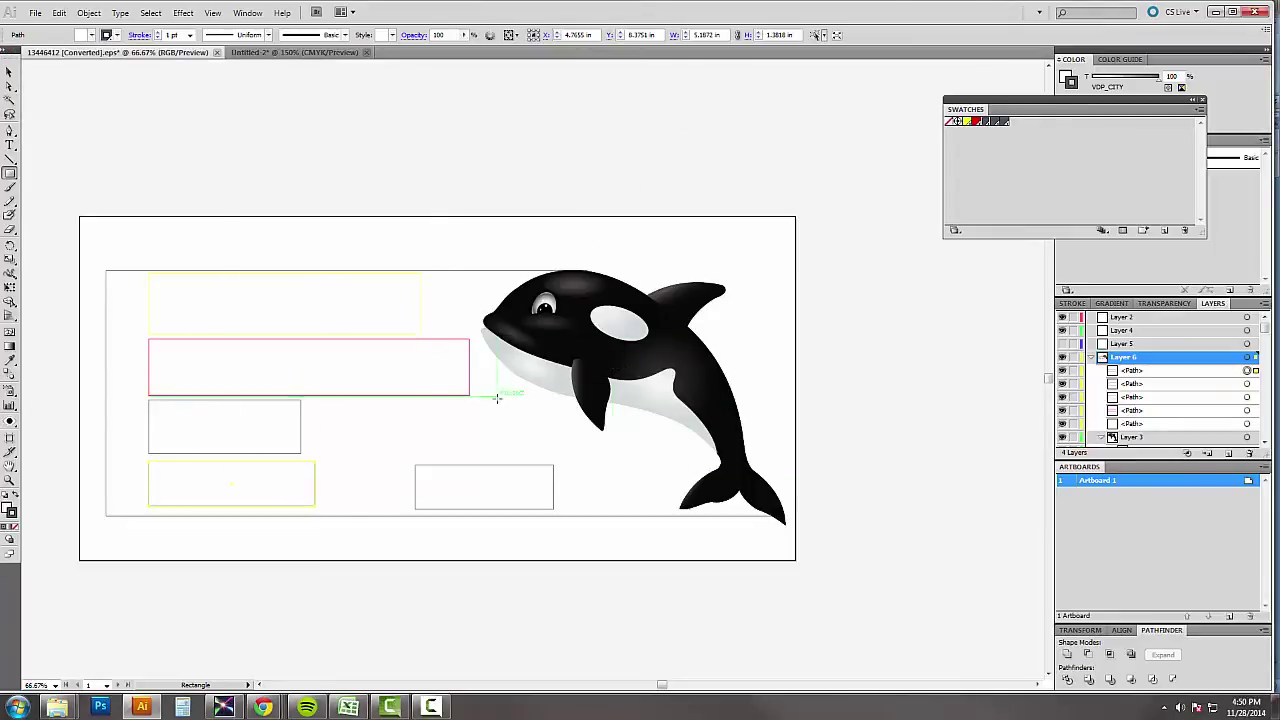
click(10, 72)
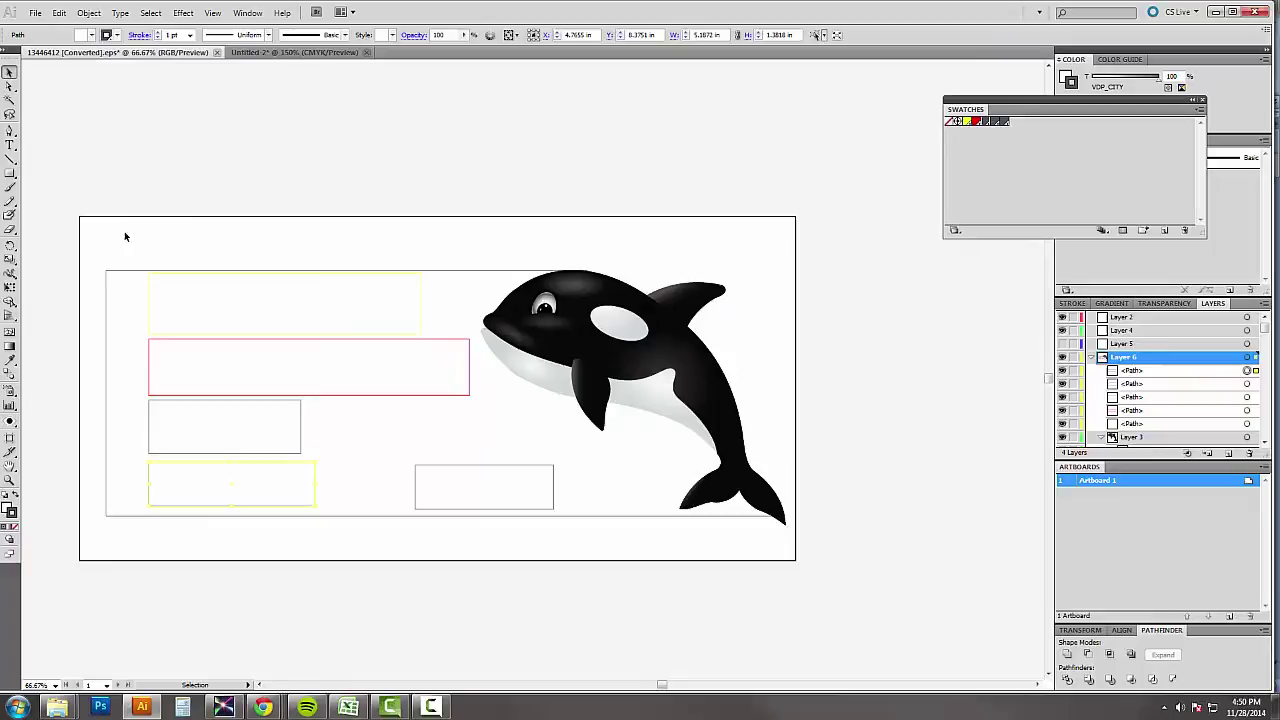
click(113, 272)
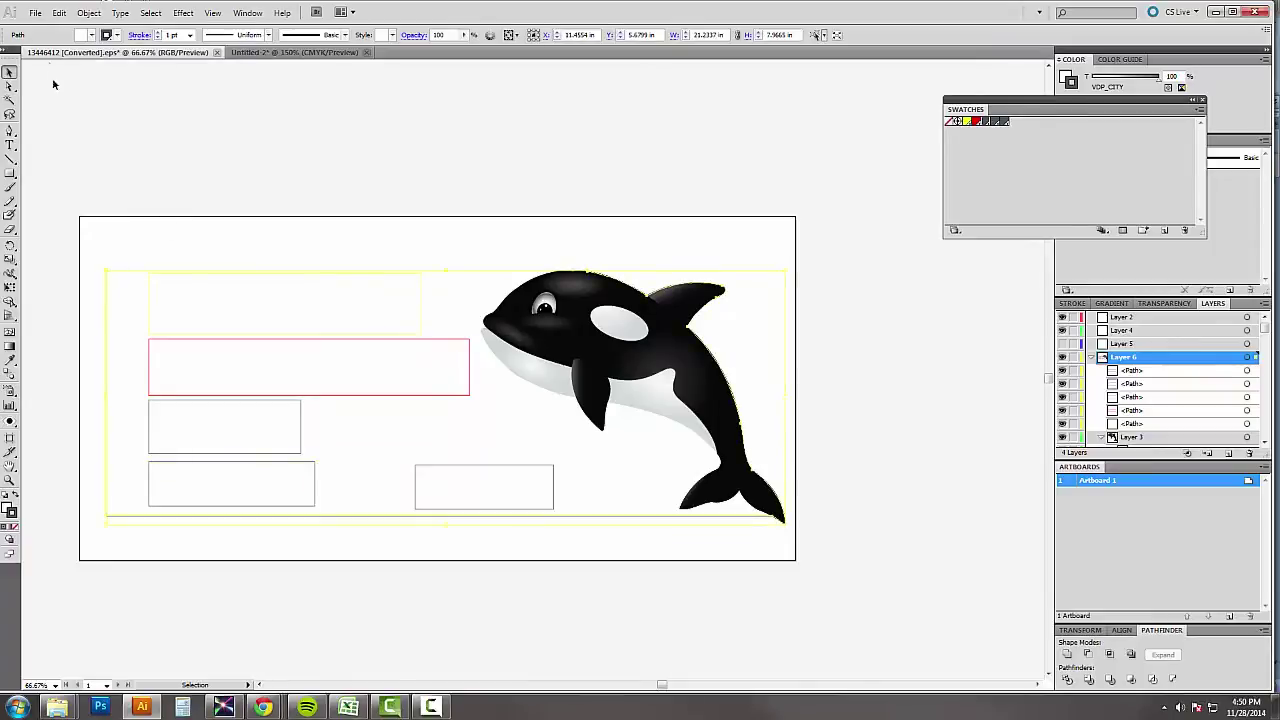
Load the Roland Color System Library into the stroke swatches
click(117, 35)
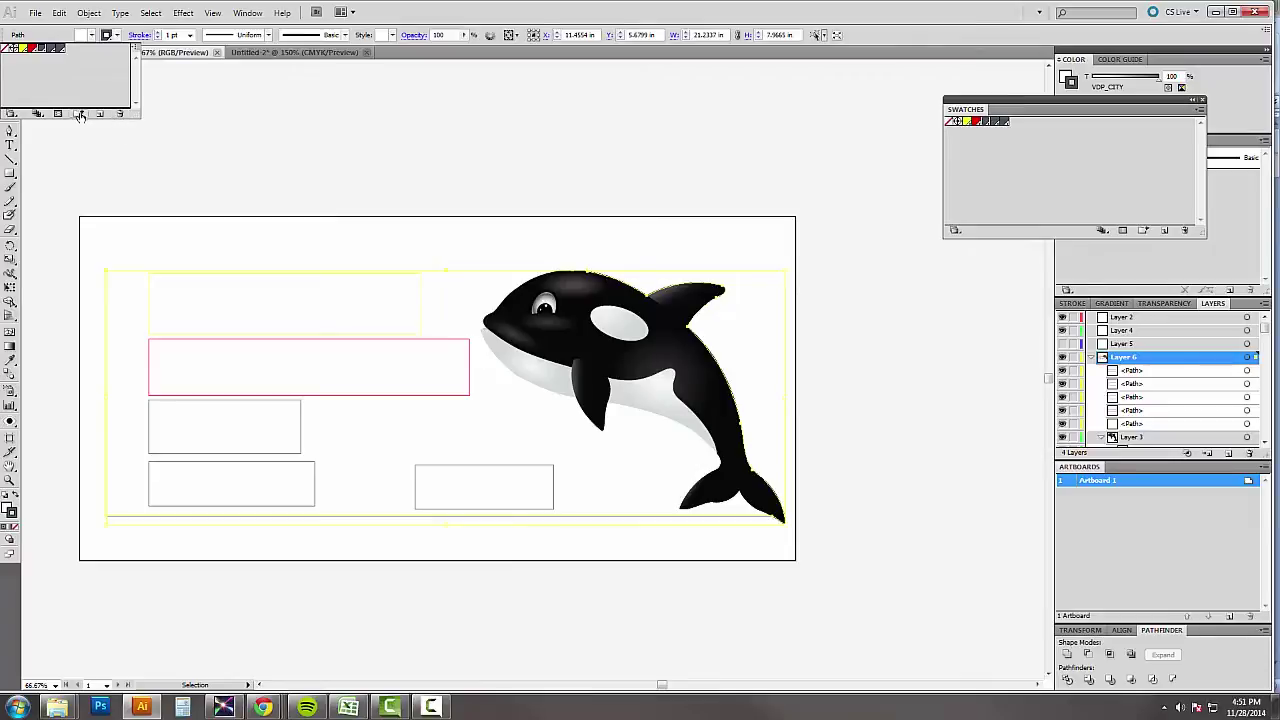
click(138, 51)
mouse_move(267, 345)
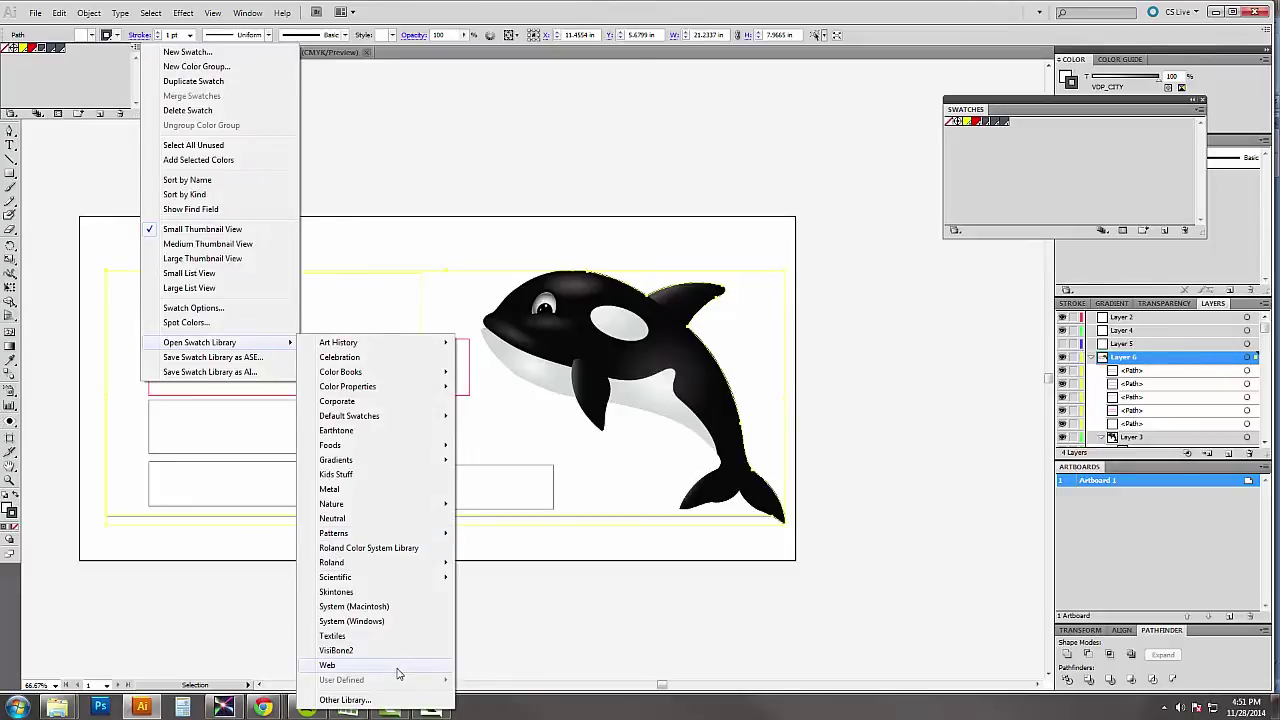
mouse_move(392, 566)
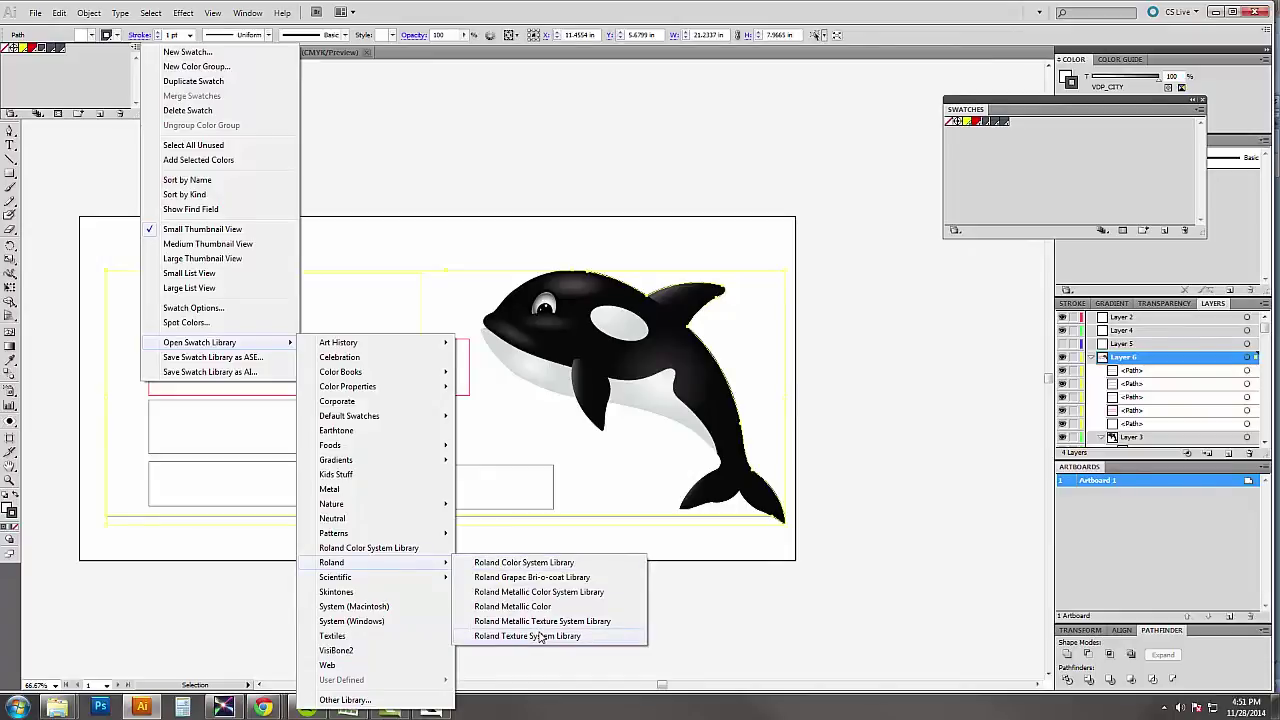
click(524, 564)
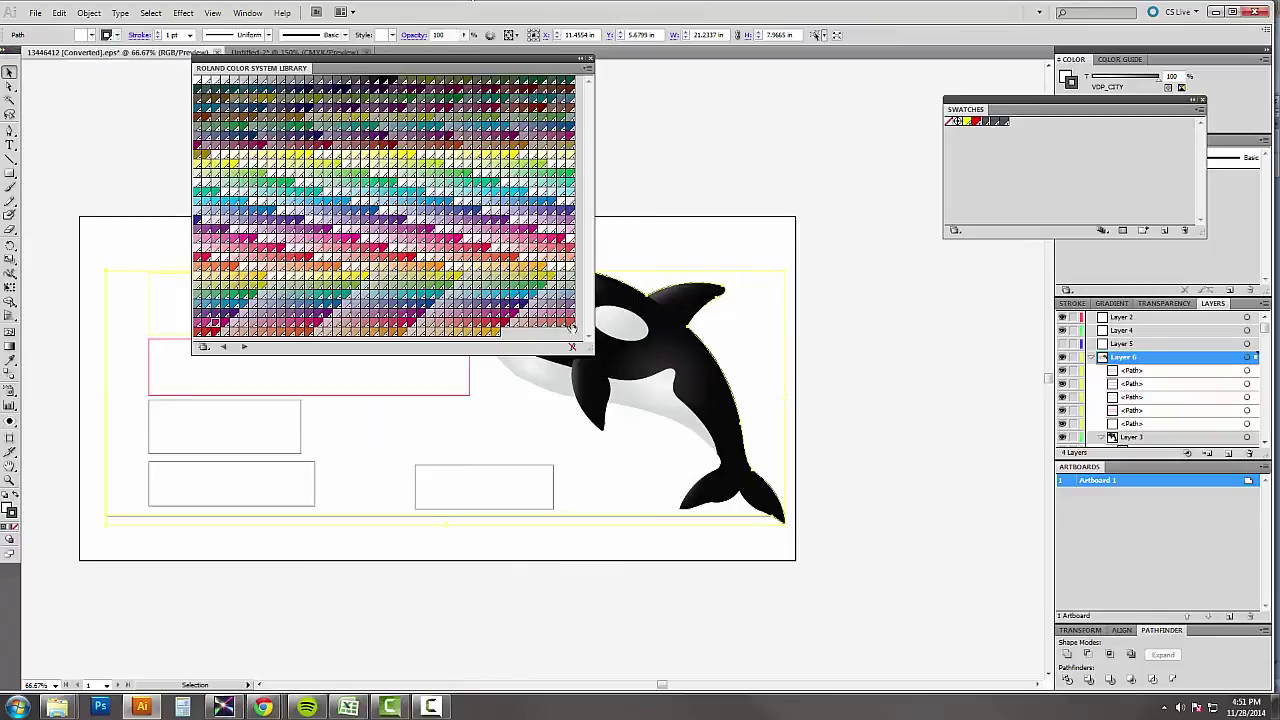
Colour the wide second field box with the magenta spot swatch, then view California address.csv in Excel
click(704, 193)
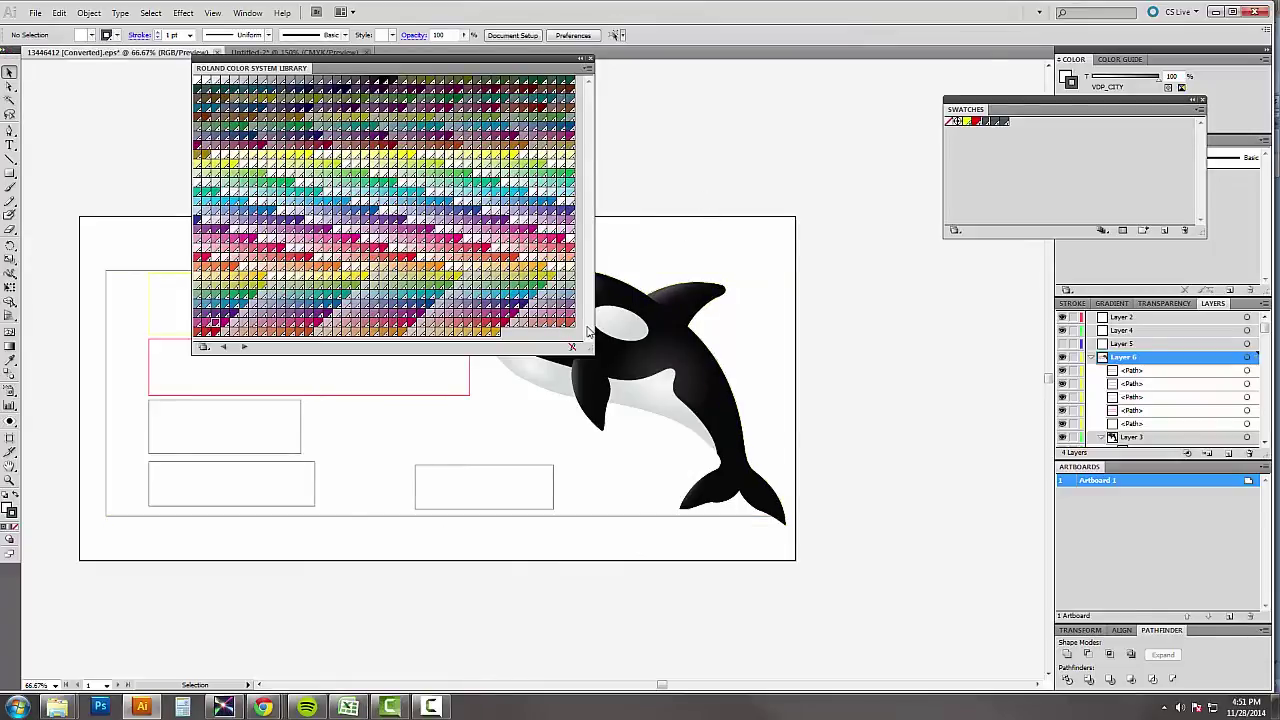
click(316, 329)
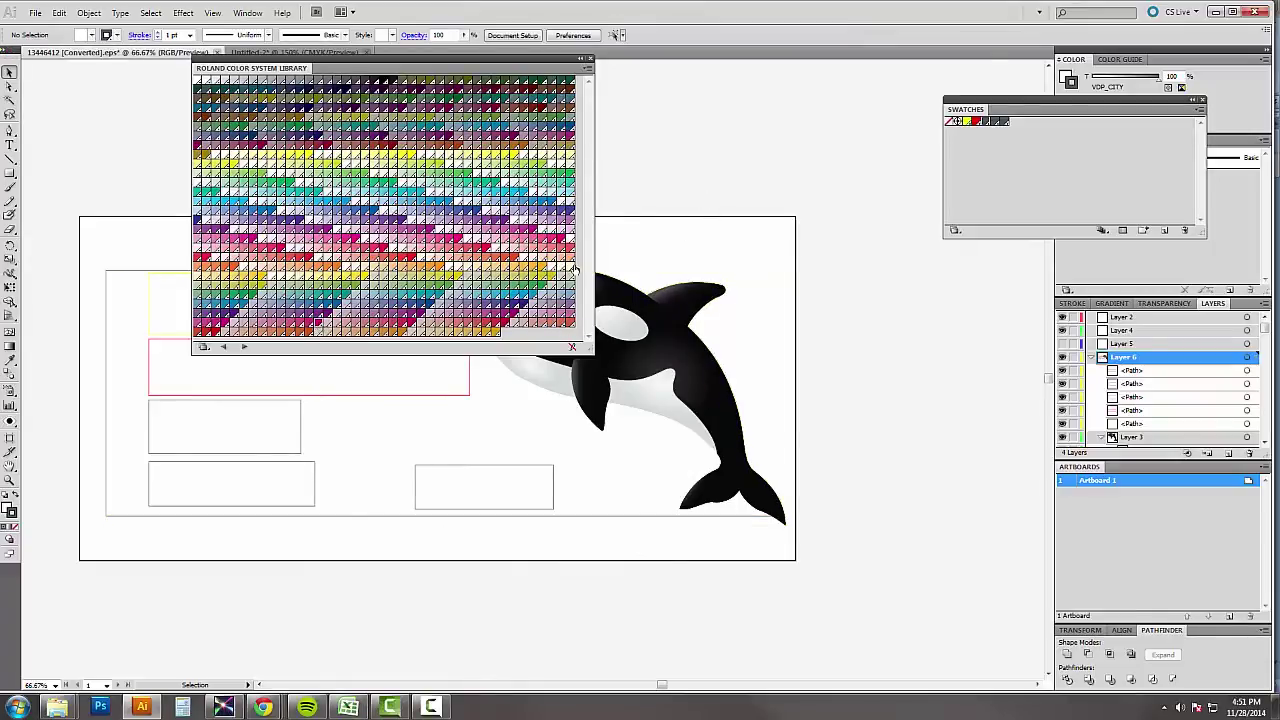
click(590, 60)
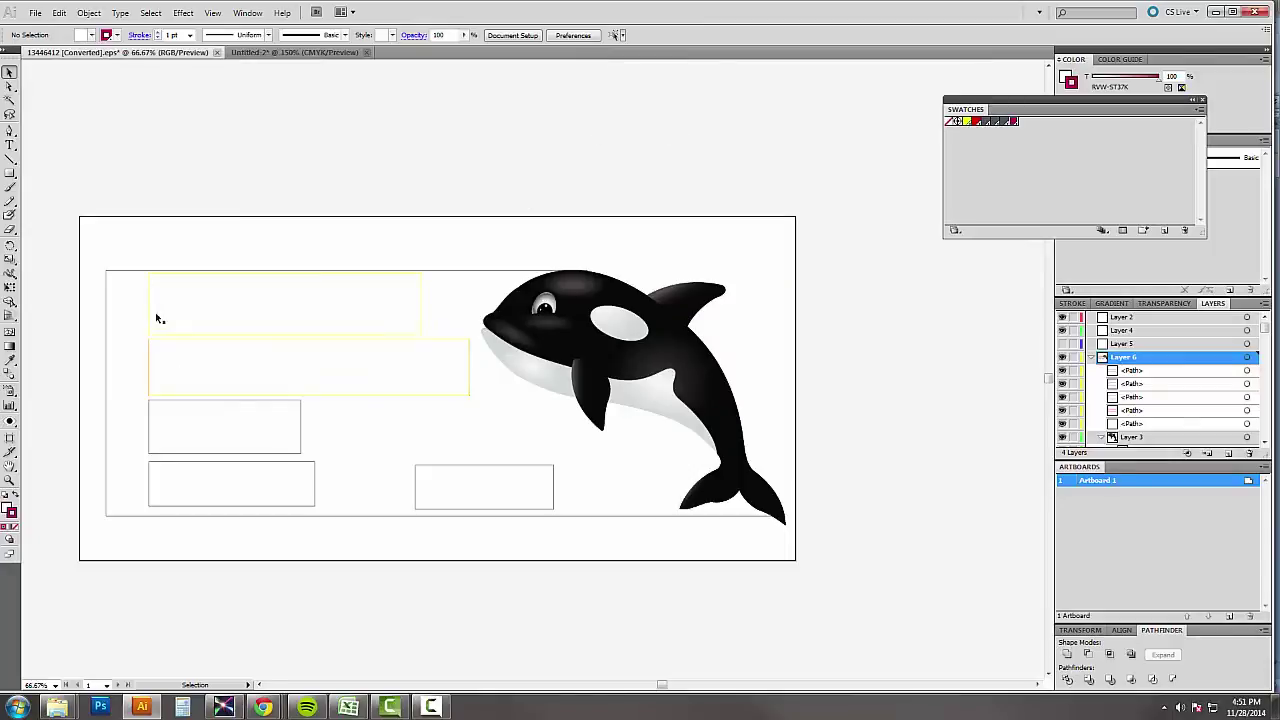
click(124, 278)
click(158, 181)
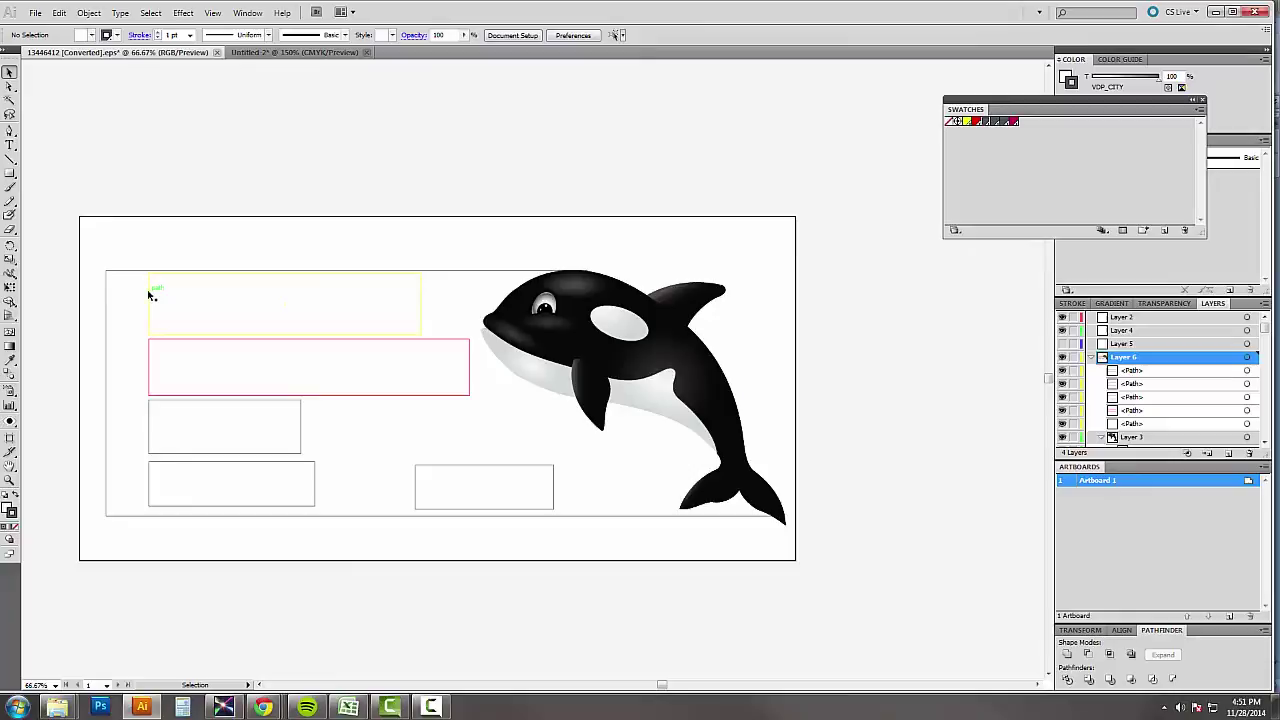
click(348, 707)
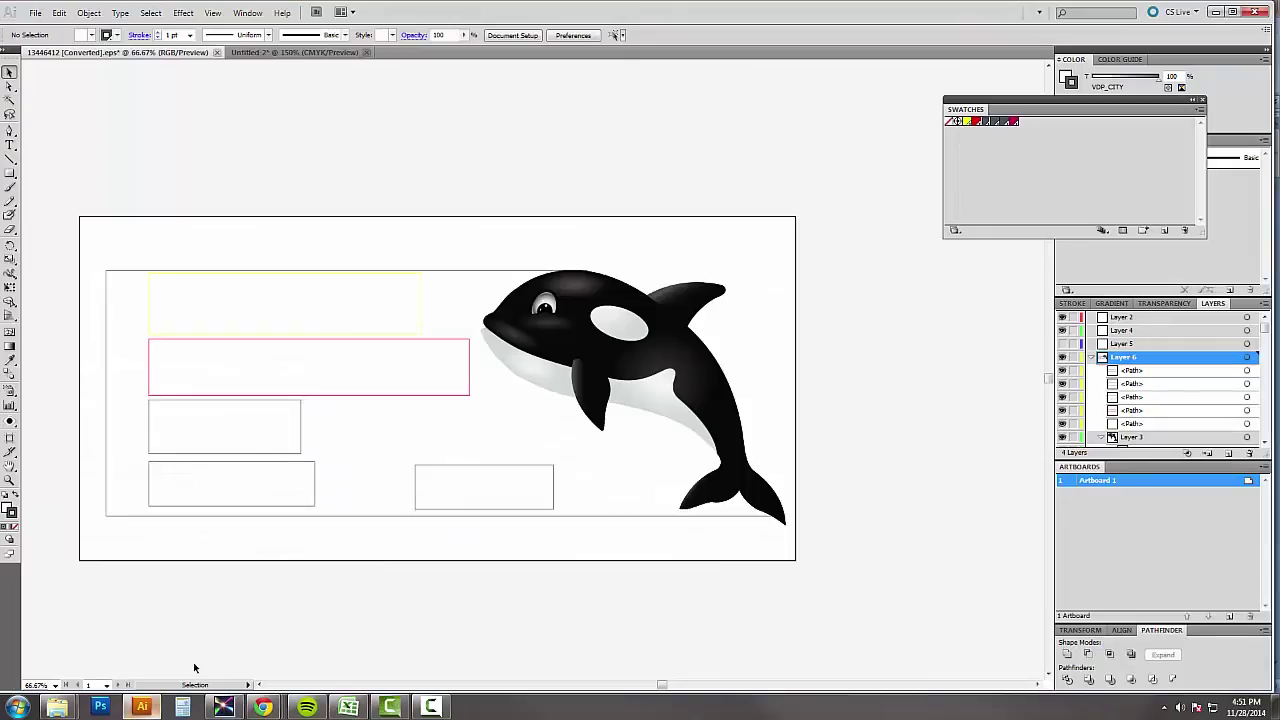
Save the artwork to the Desktop as Illustrator EPS 'Whale sticker.eps' with default EPS options
click(142, 707)
click(35, 12)
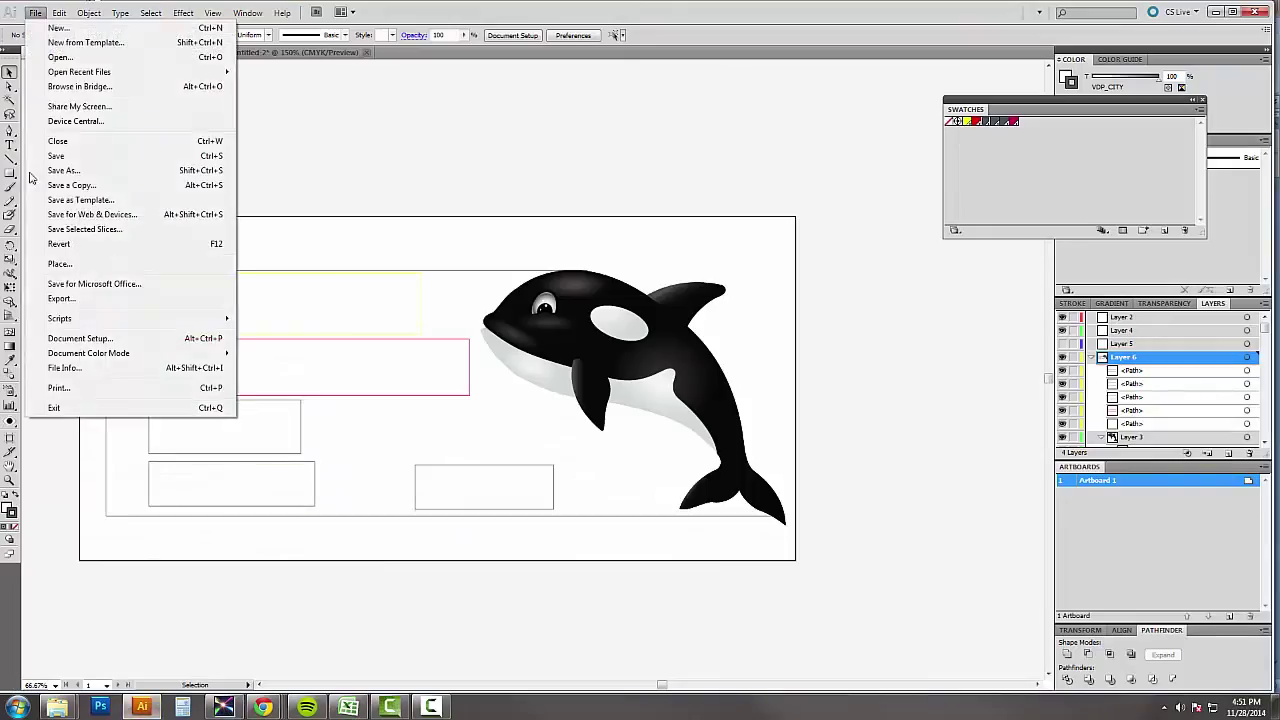
click(107, 175)
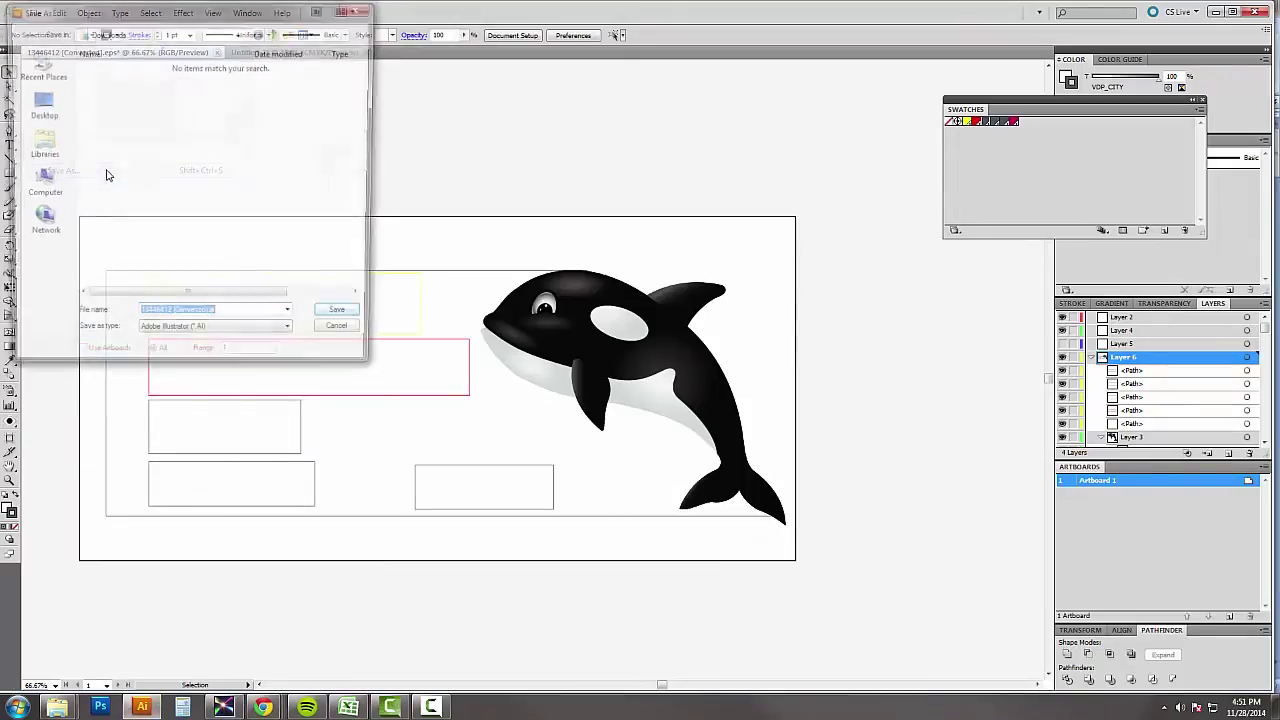
click(230, 339)
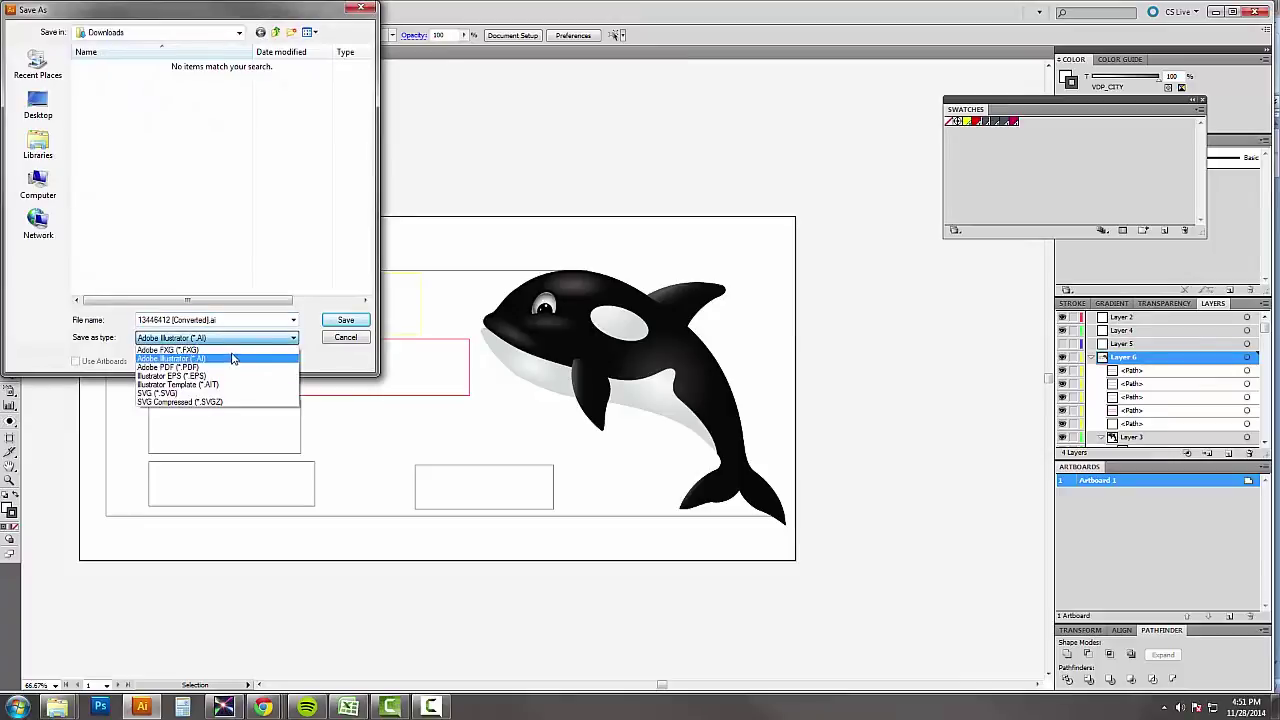
click(172, 375)
click(105, 32)
scroll(93, 60, up, 5)
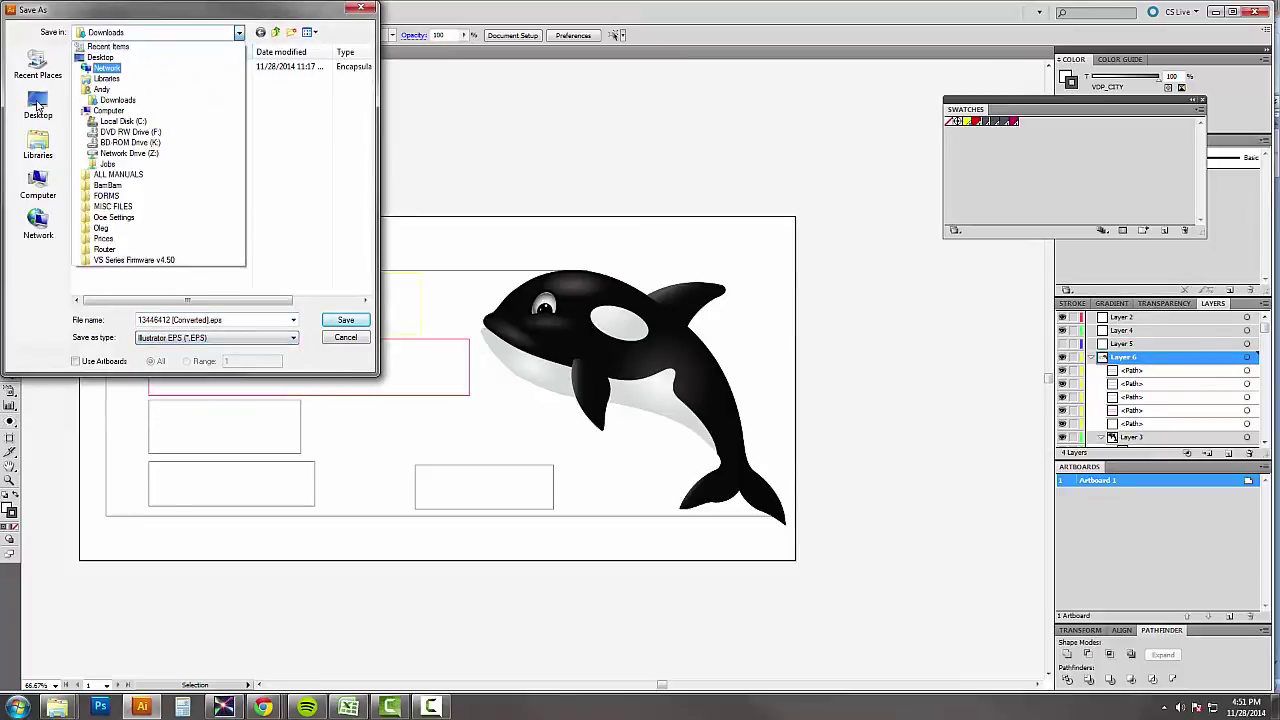
click(100, 60)
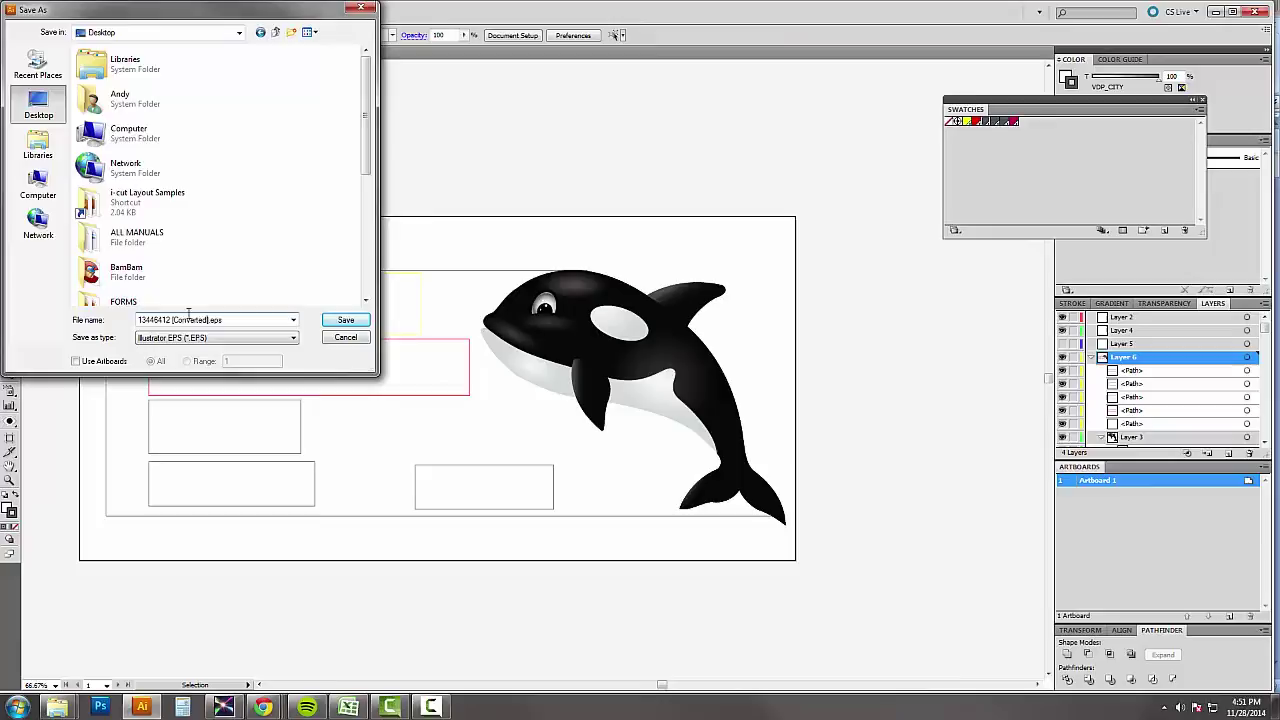
key(shift+Home)
text(W)
key(Return)
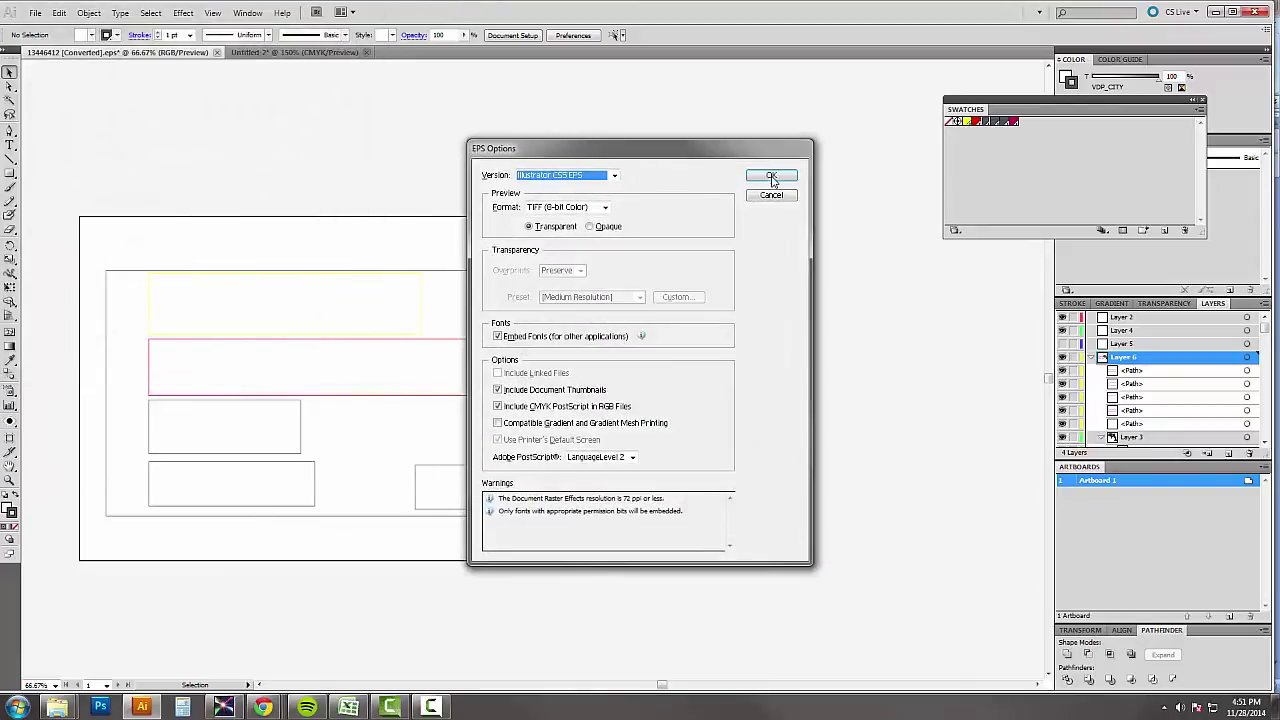
click(772, 177)
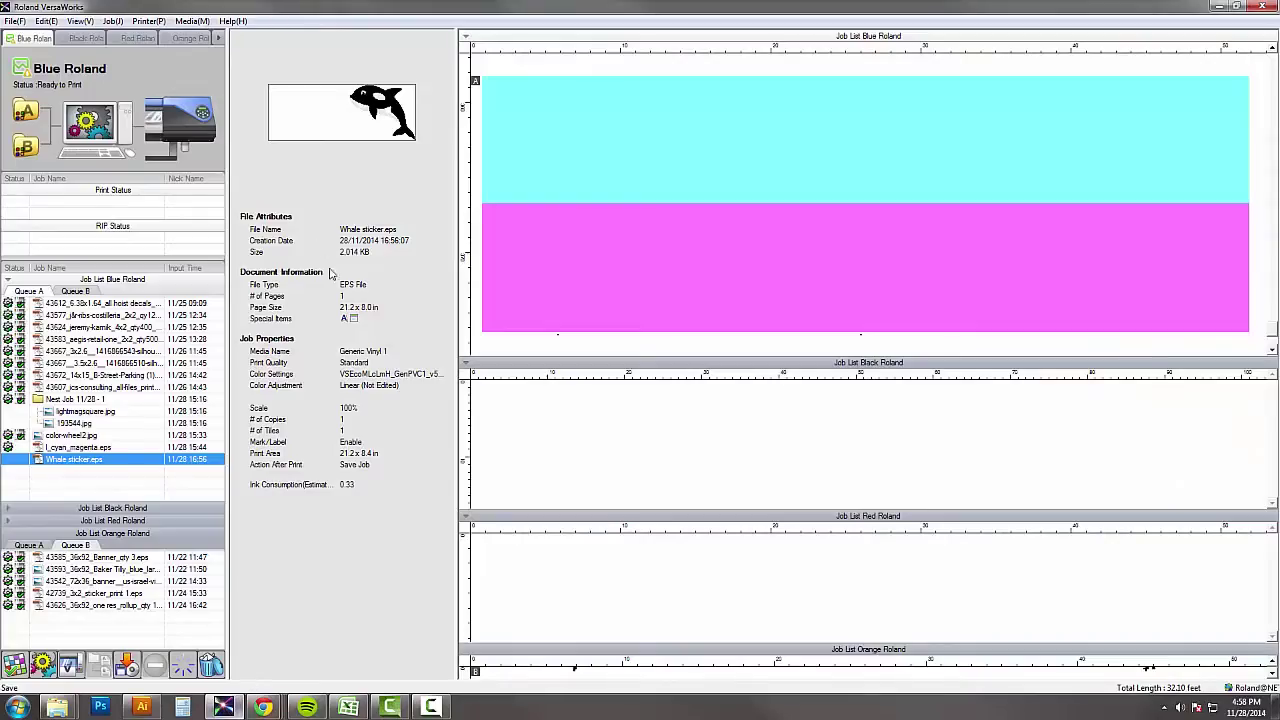
Delete the old whale job, re-add Whale sticker.eps from the Desktop, and open its Job Settings
click(211, 665)
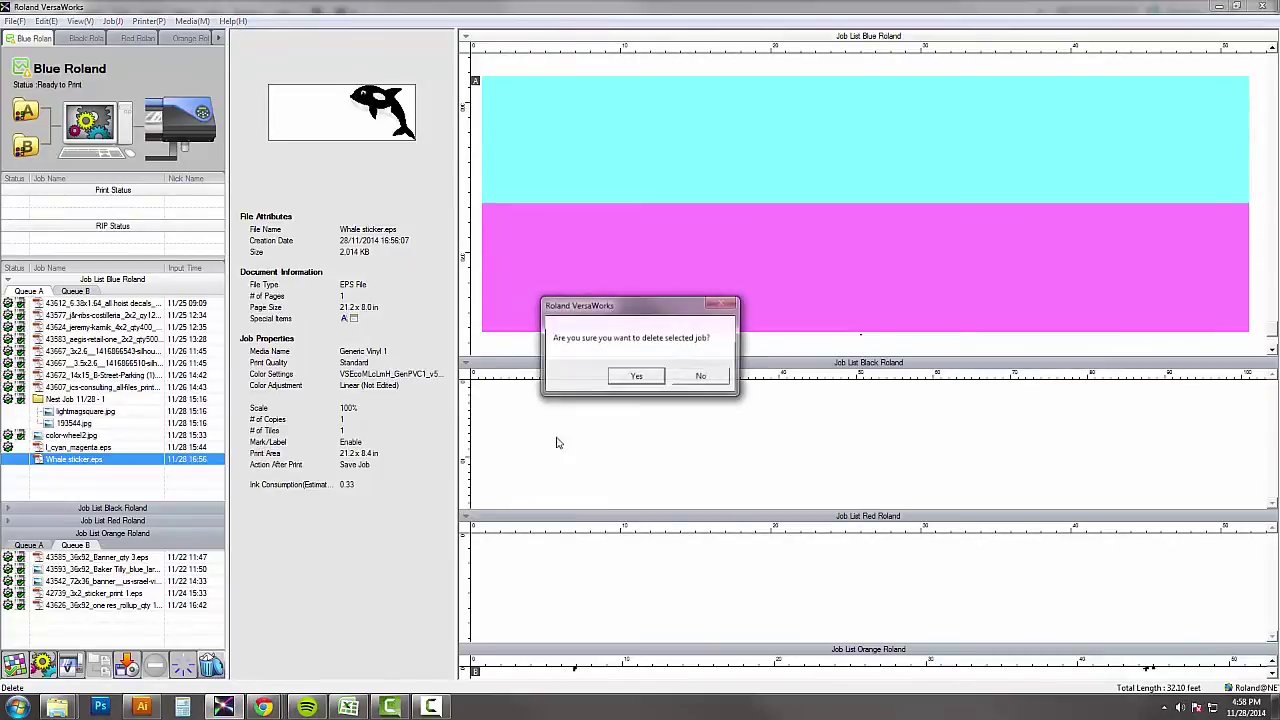
click(636, 376)
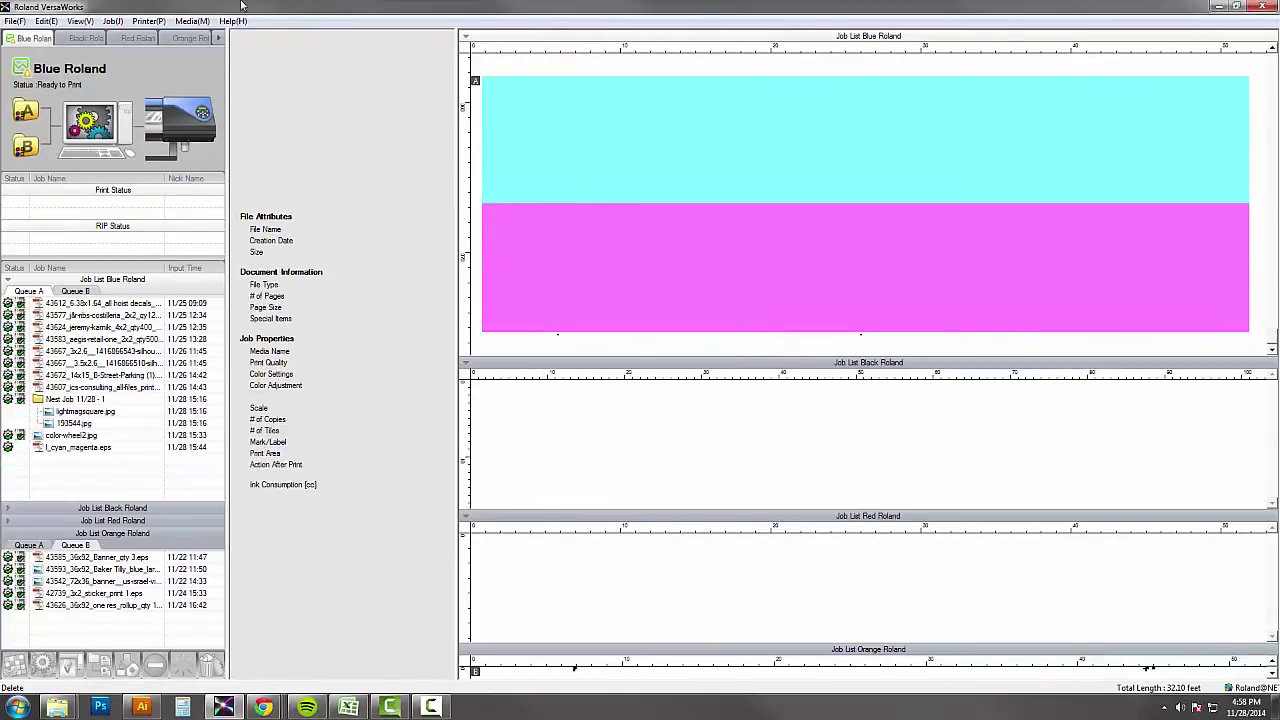
click(12, 21)
click(40, 40)
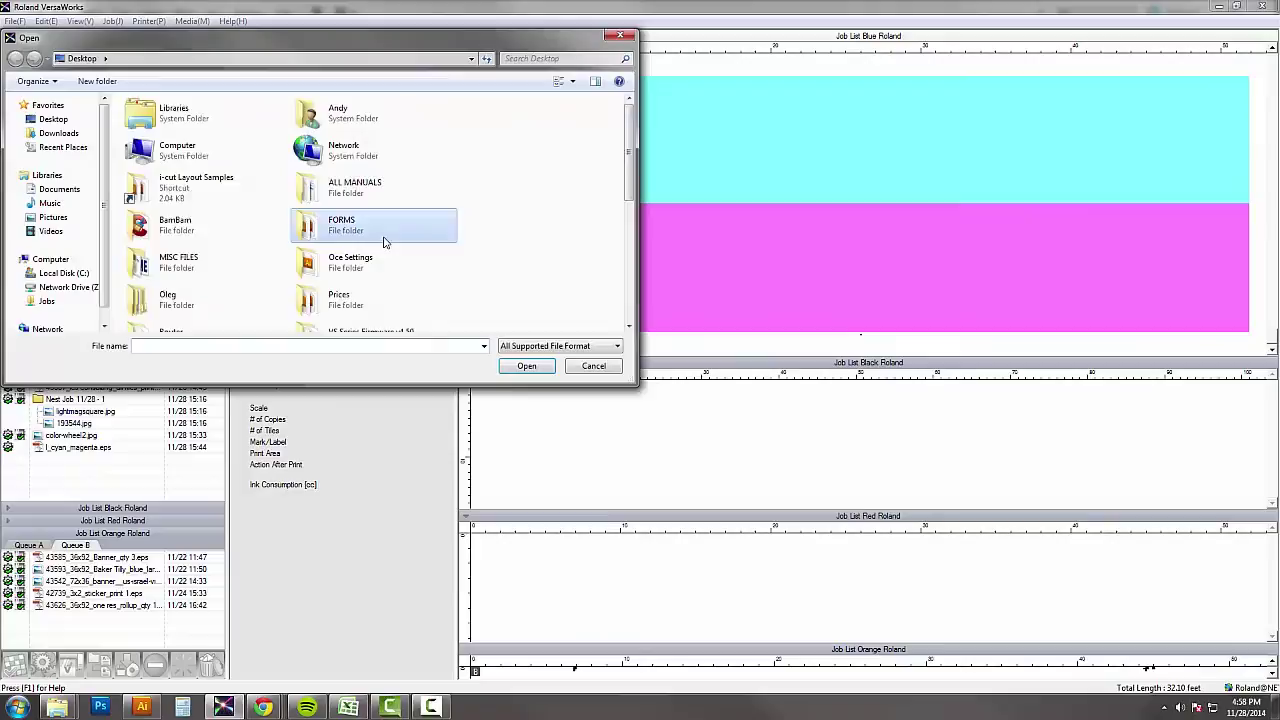
scroll(384, 242, down, 10)
click(200, 314)
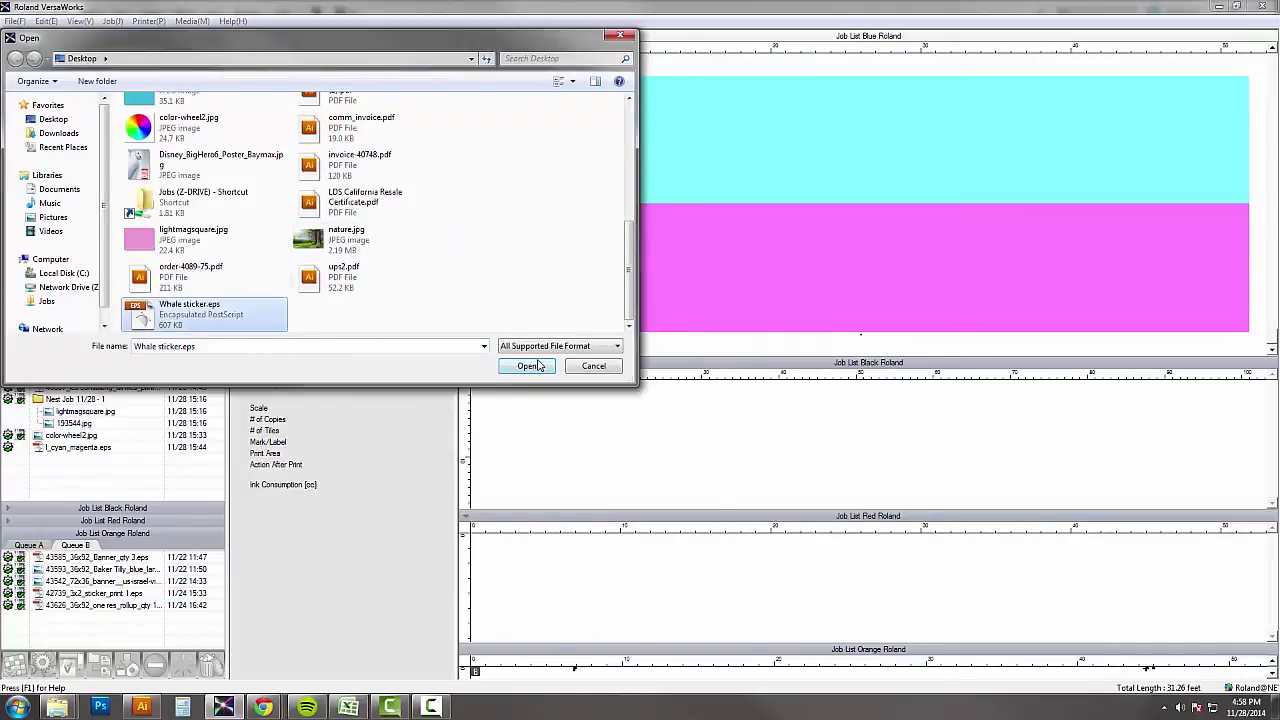
click(530, 366)
click(80, 460)
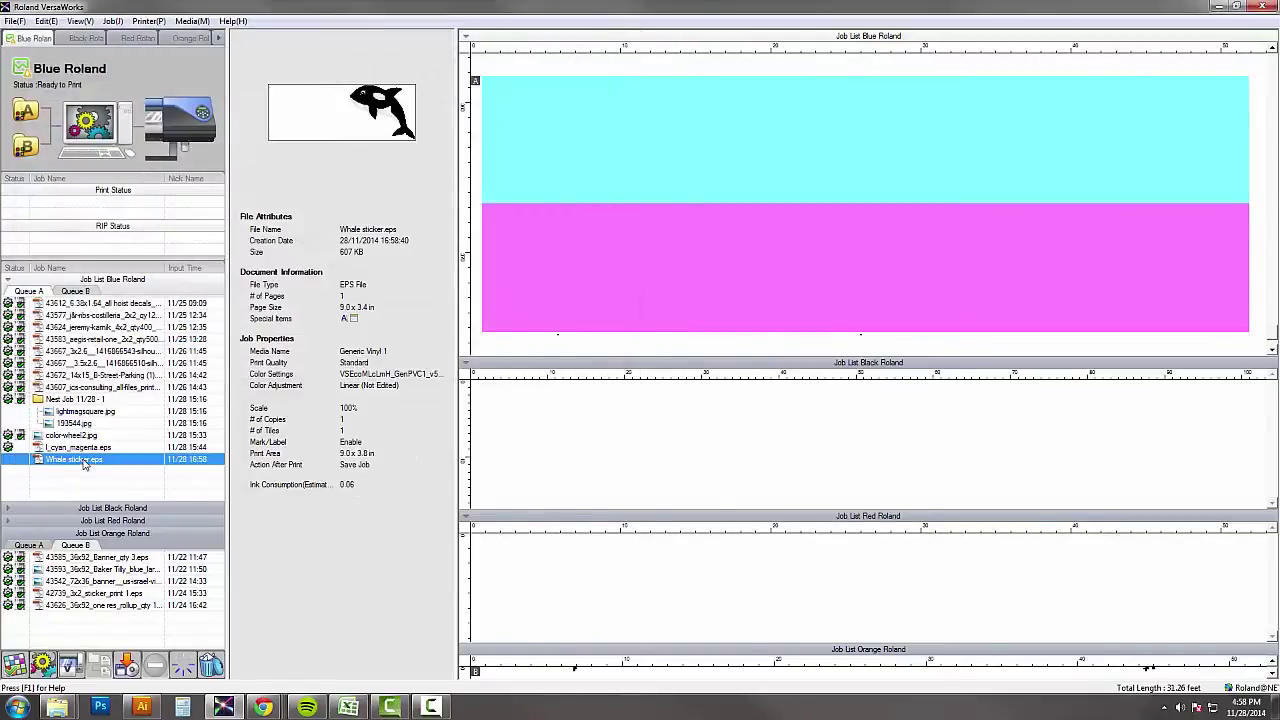
double_click(85, 463)
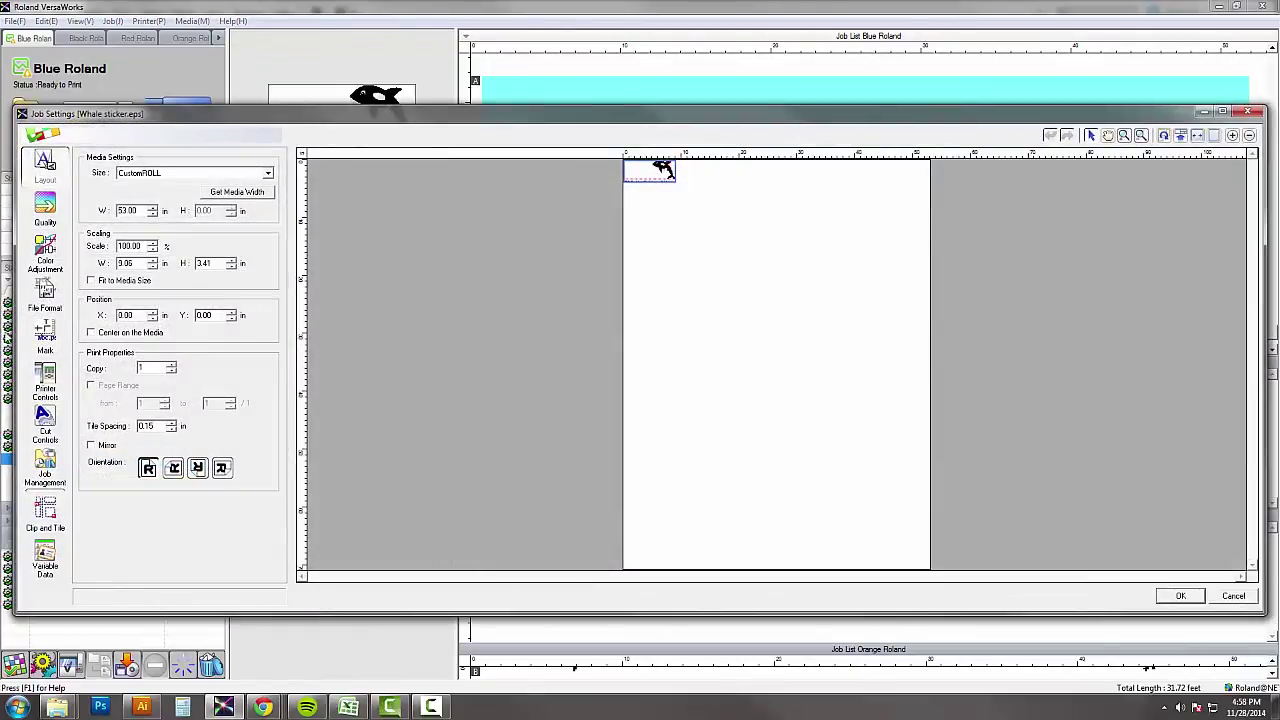
Turn off Print Job Properties under Mark, then go to the Variable Data page
click(45, 337)
click(110, 267)
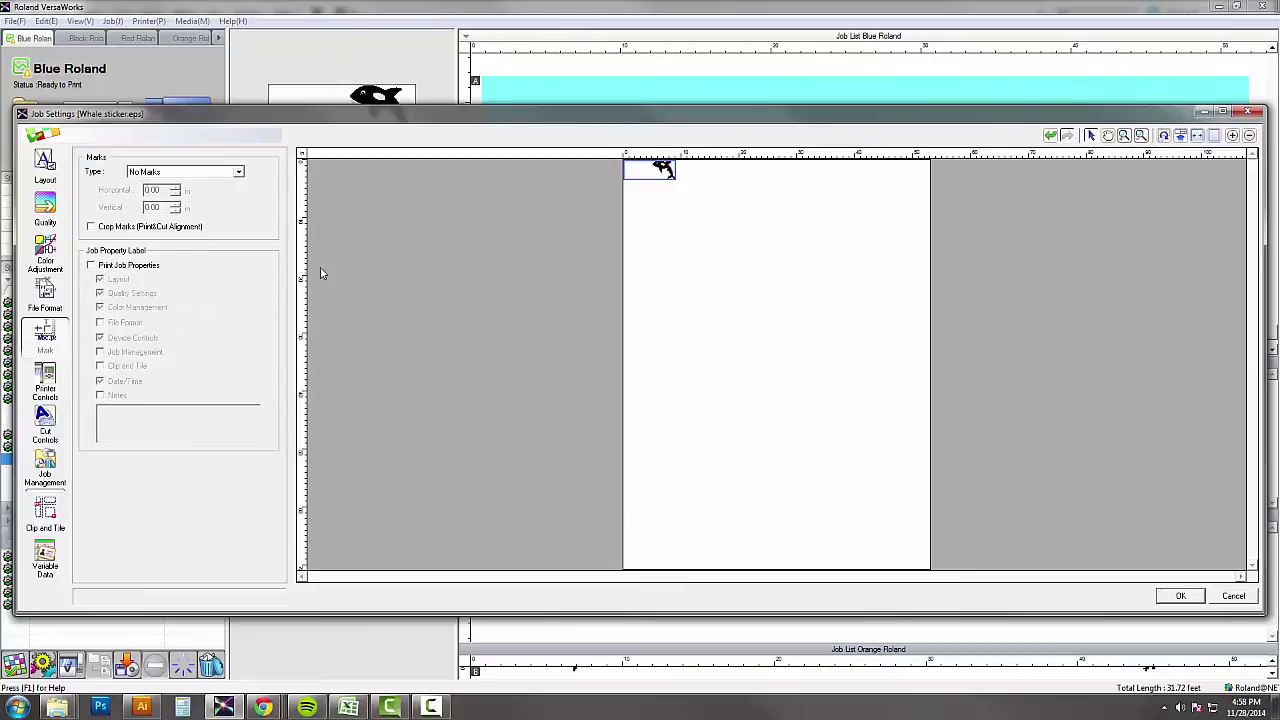
click(45, 556)
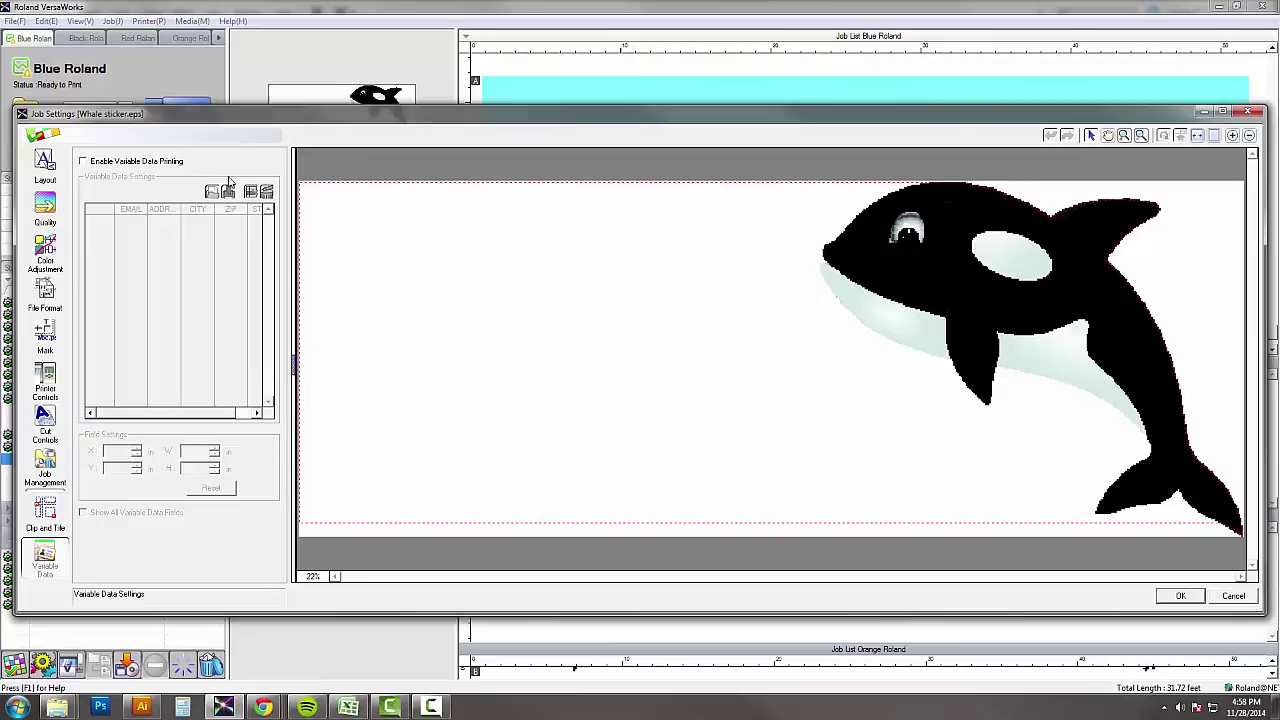
Enable Variable Data Printing and load California address.csv as the data source
click(152, 161)
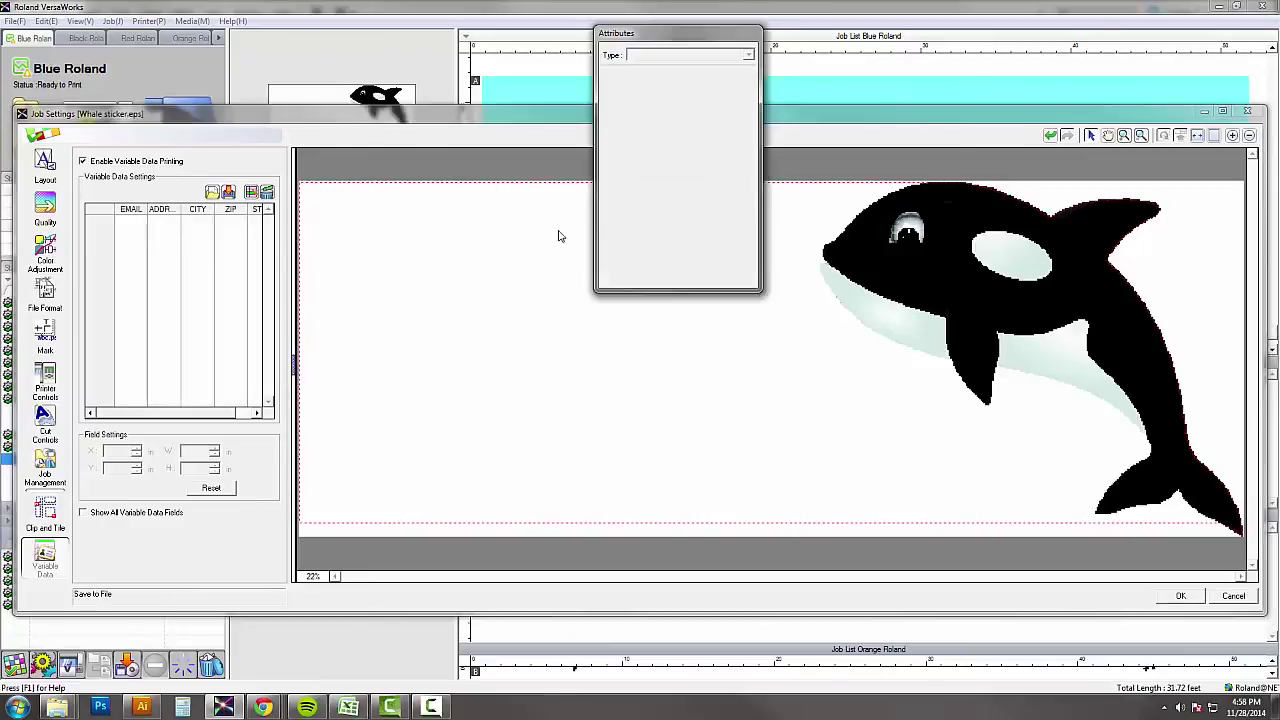
click(212, 191)
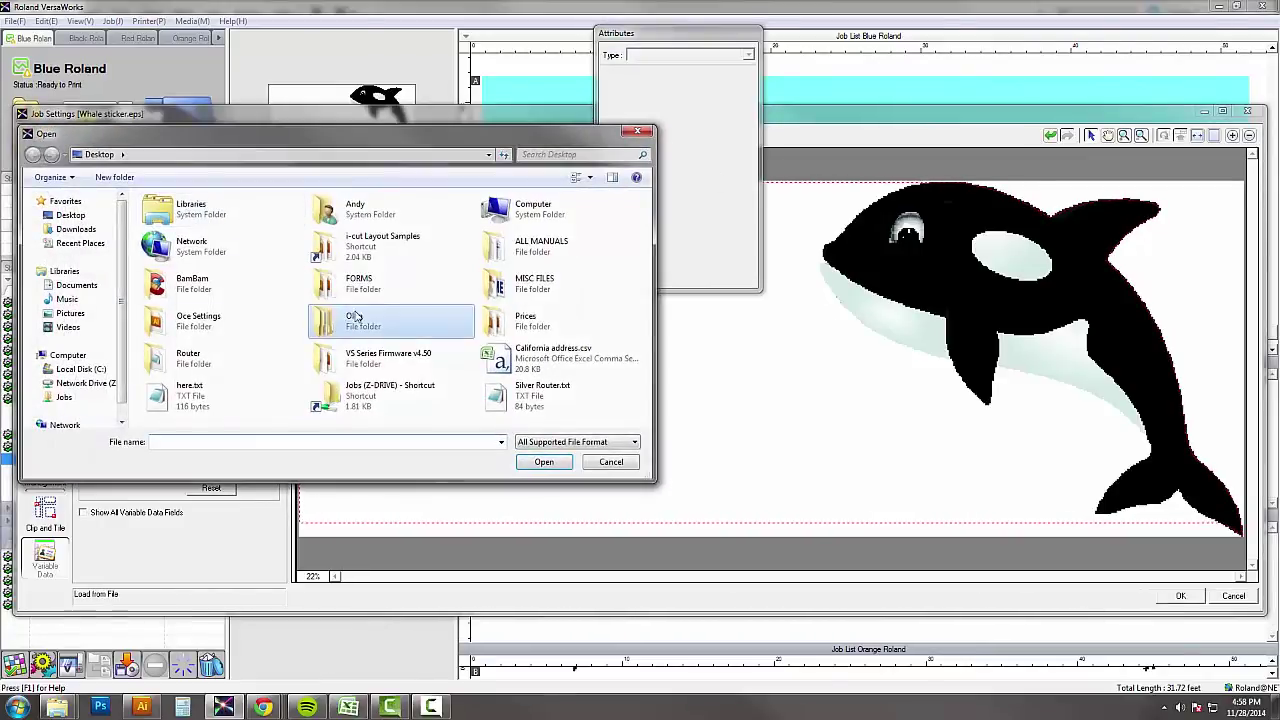
click(550, 360)
click(543, 462)
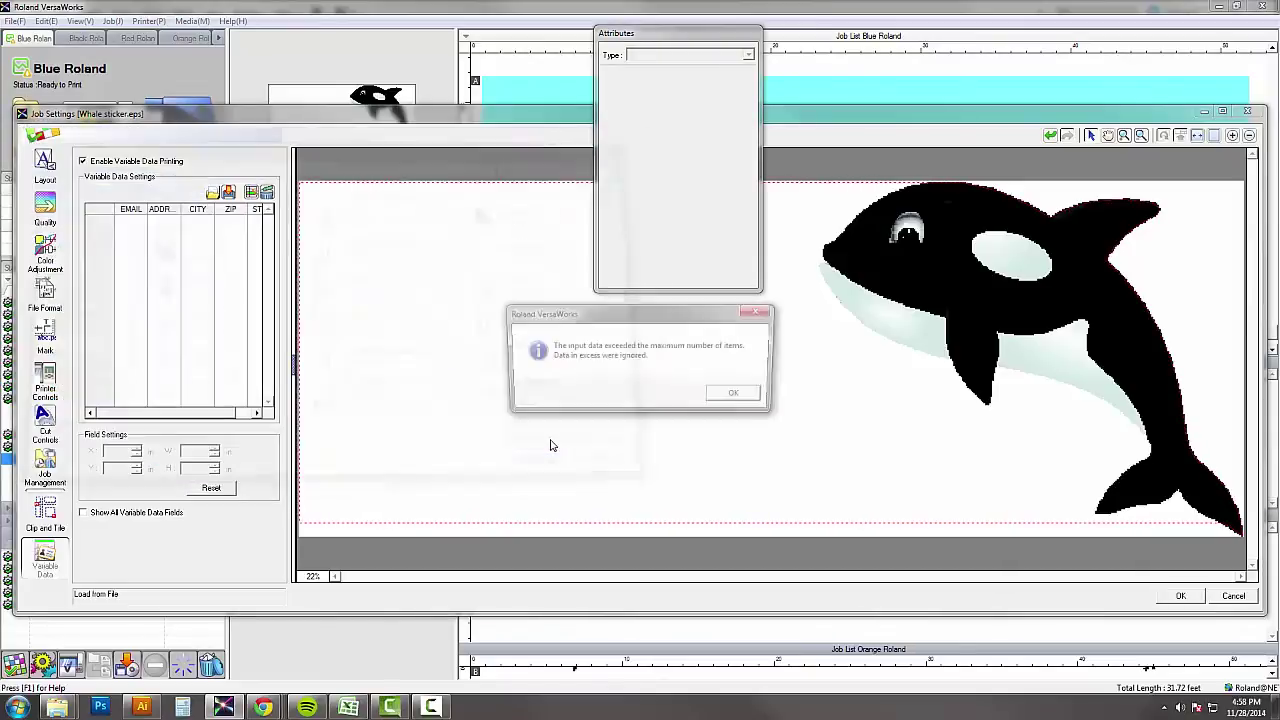
click(739, 394)
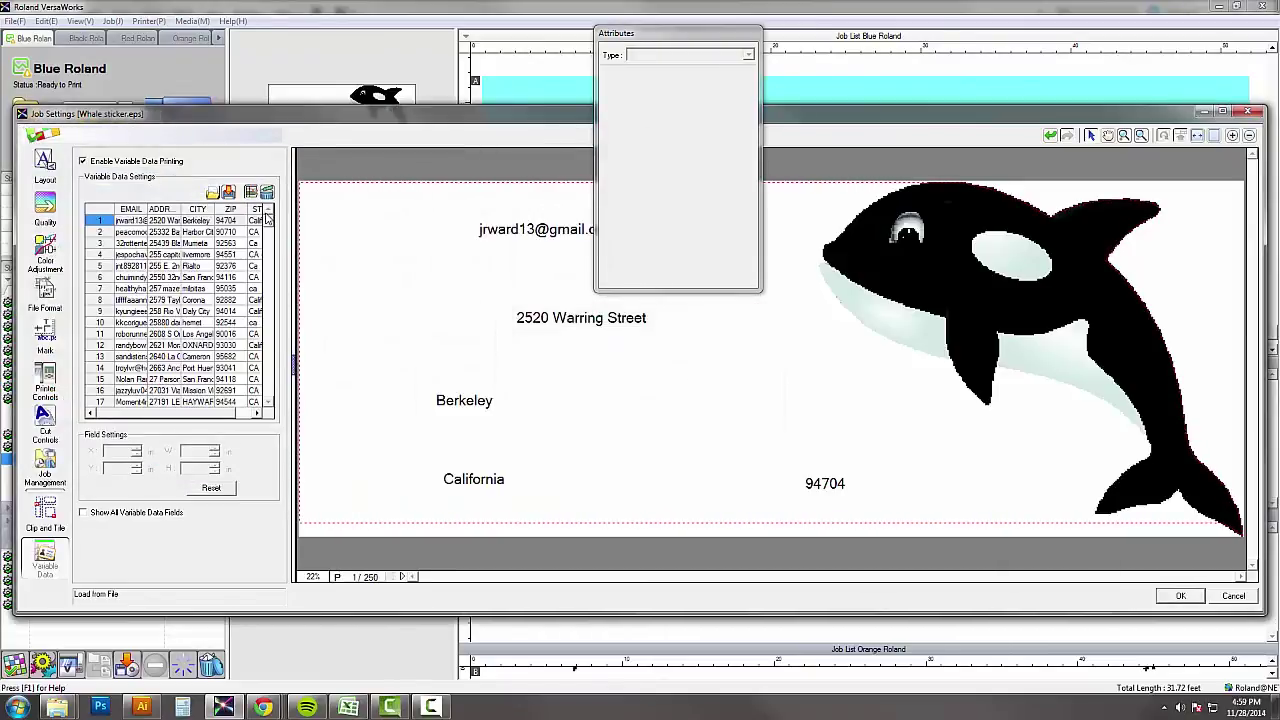
Set the EMAIL field to 14 pt, left-aligned
click(481, 232)
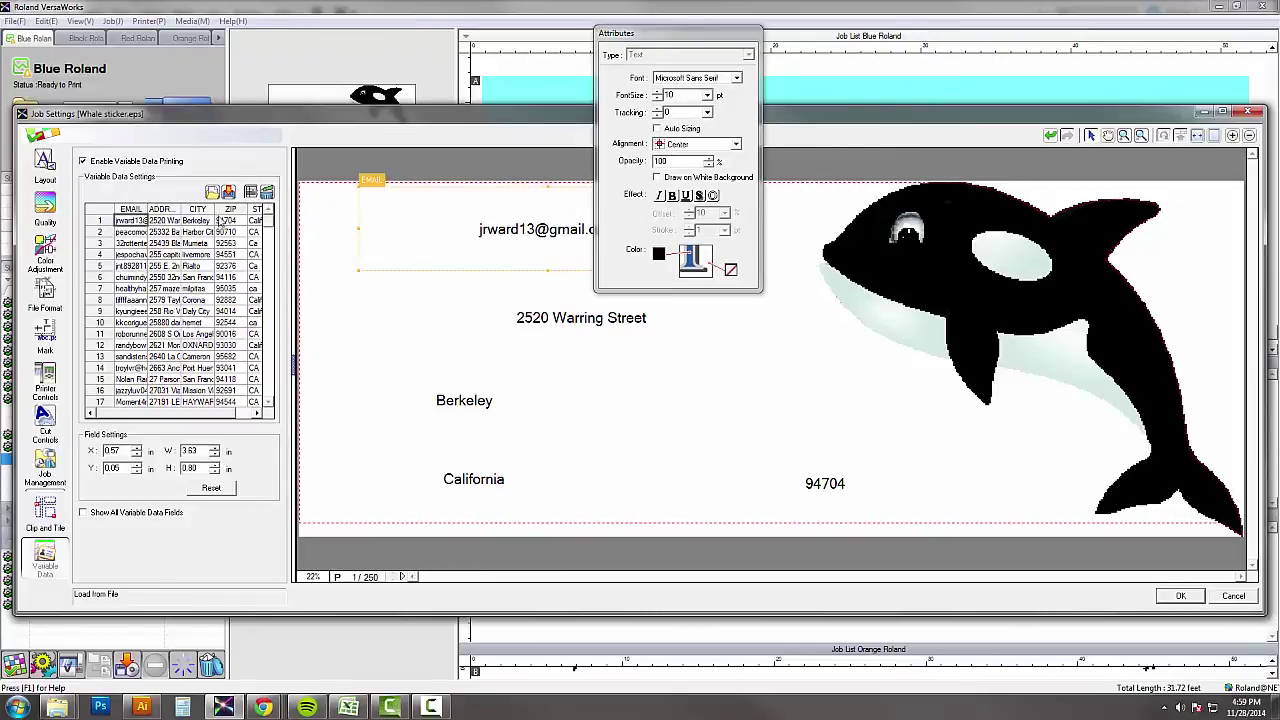
click(131, 210)
click(130, 221)
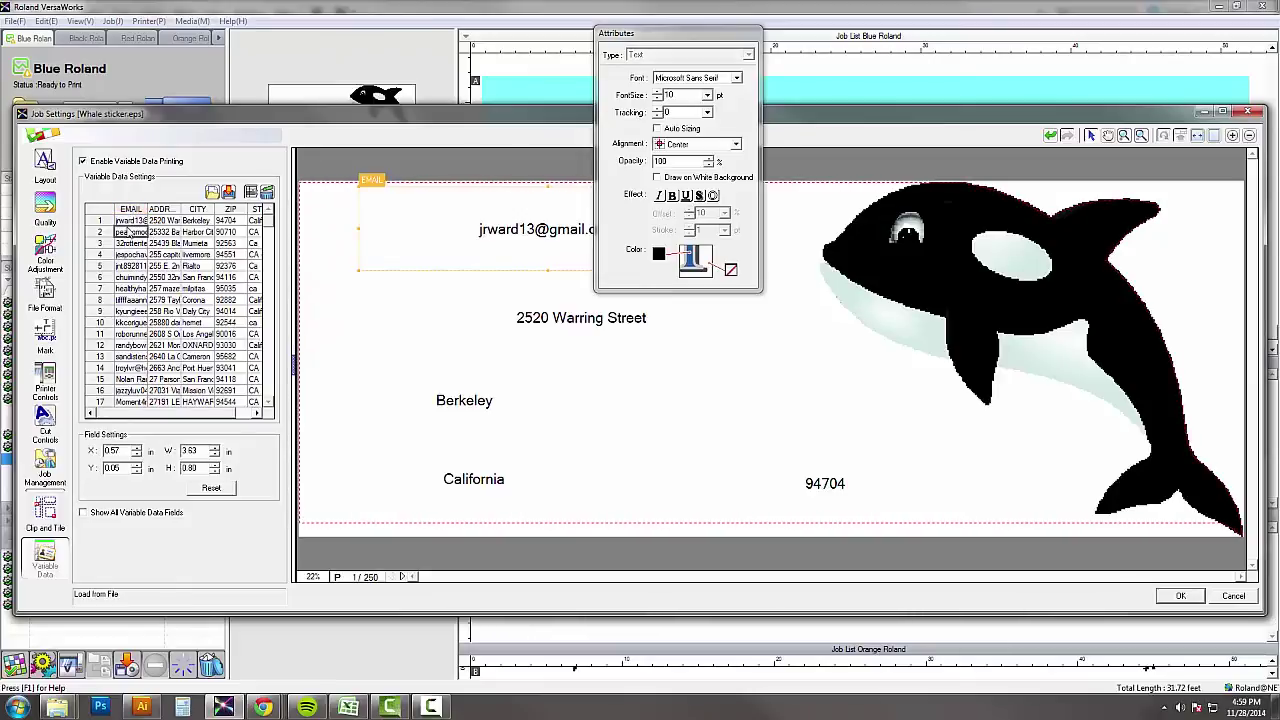
click(130, 232)
click(130, 221)
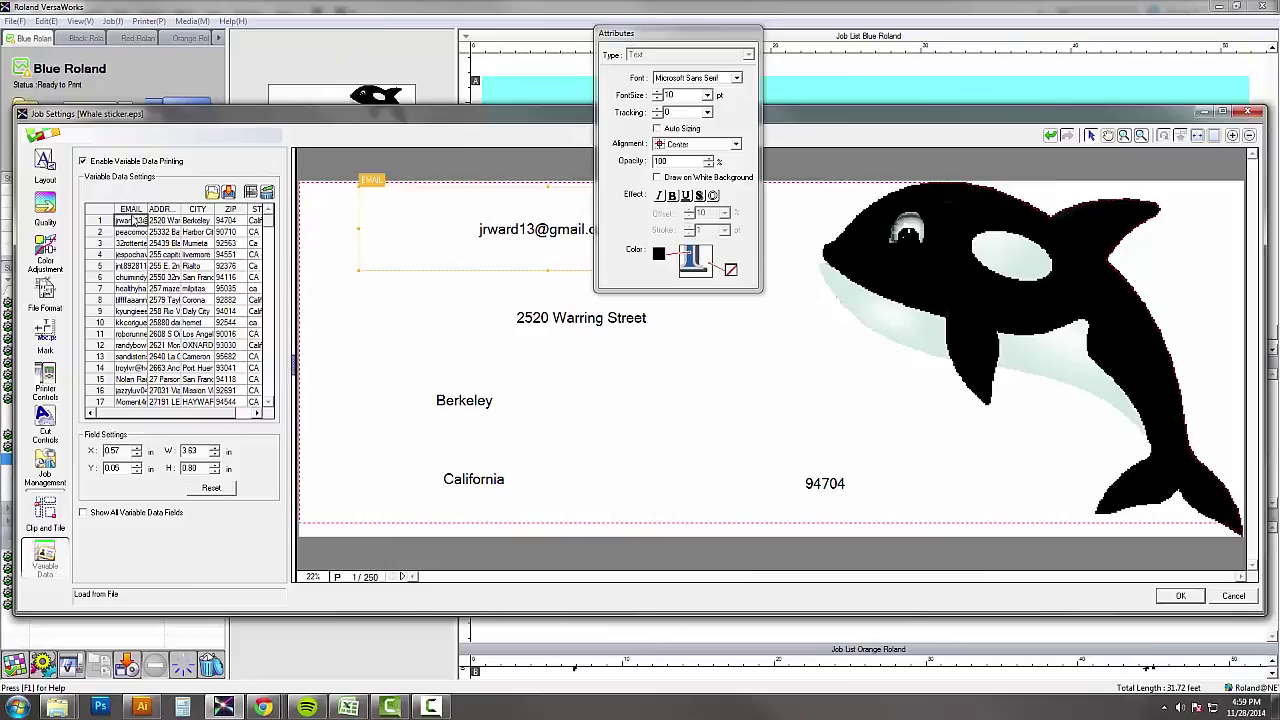
click(131, 210)
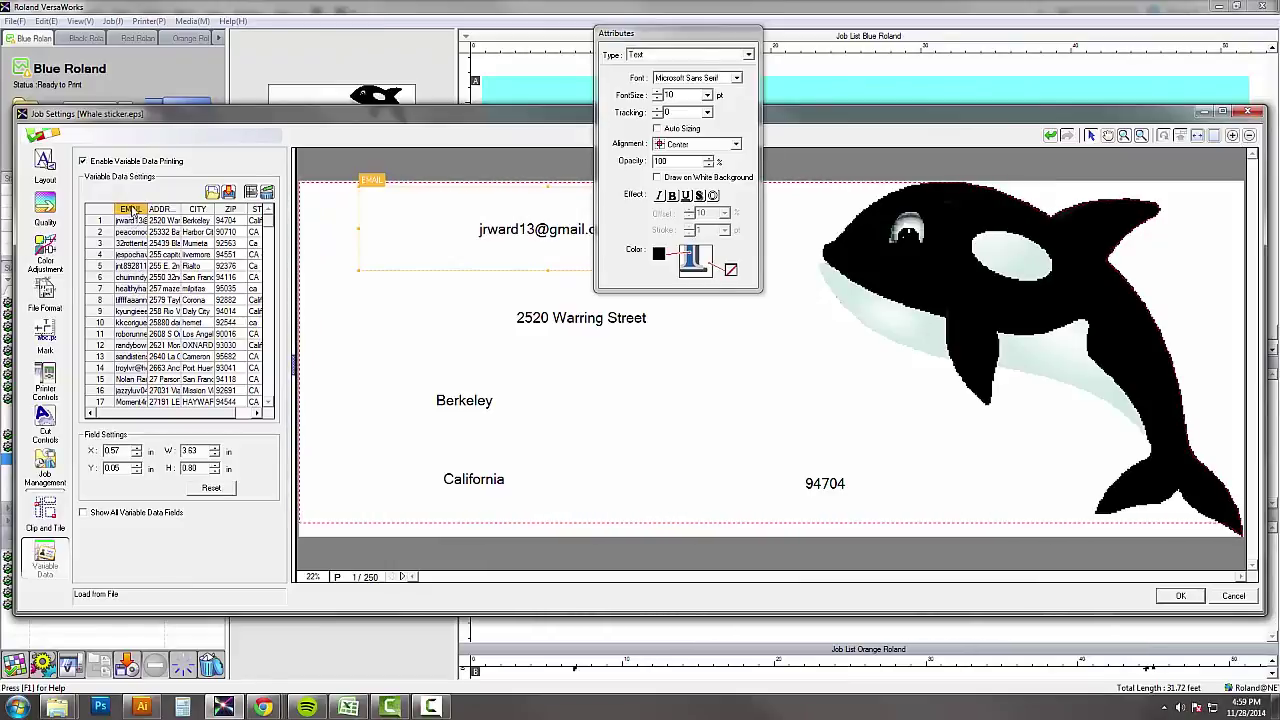
click(707, 95)
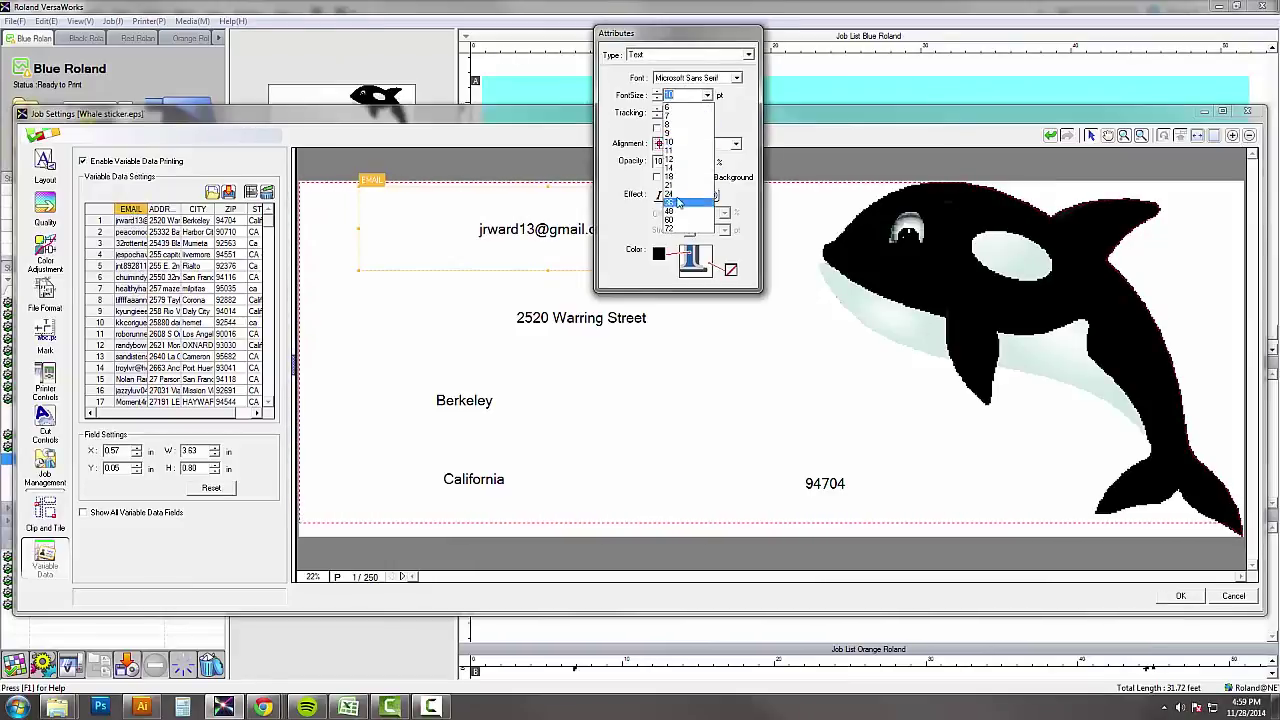
click(683, 199)
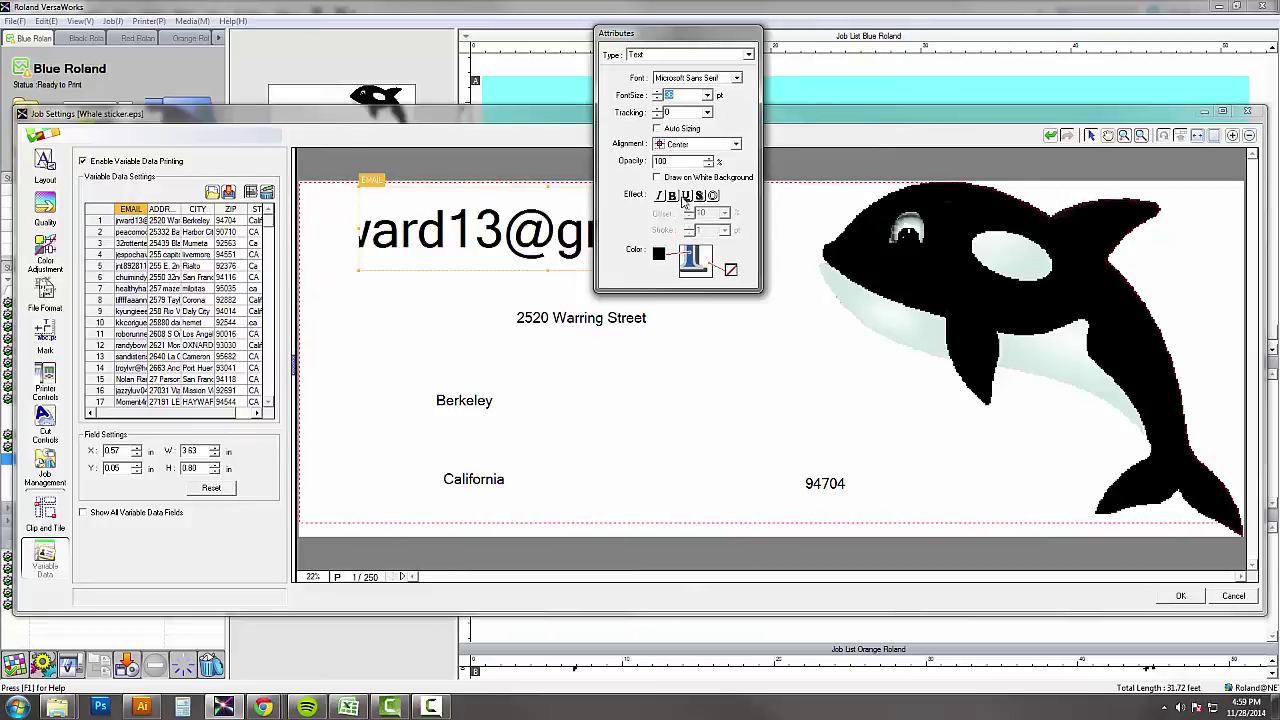
click(707, 95)
click(699, 170)
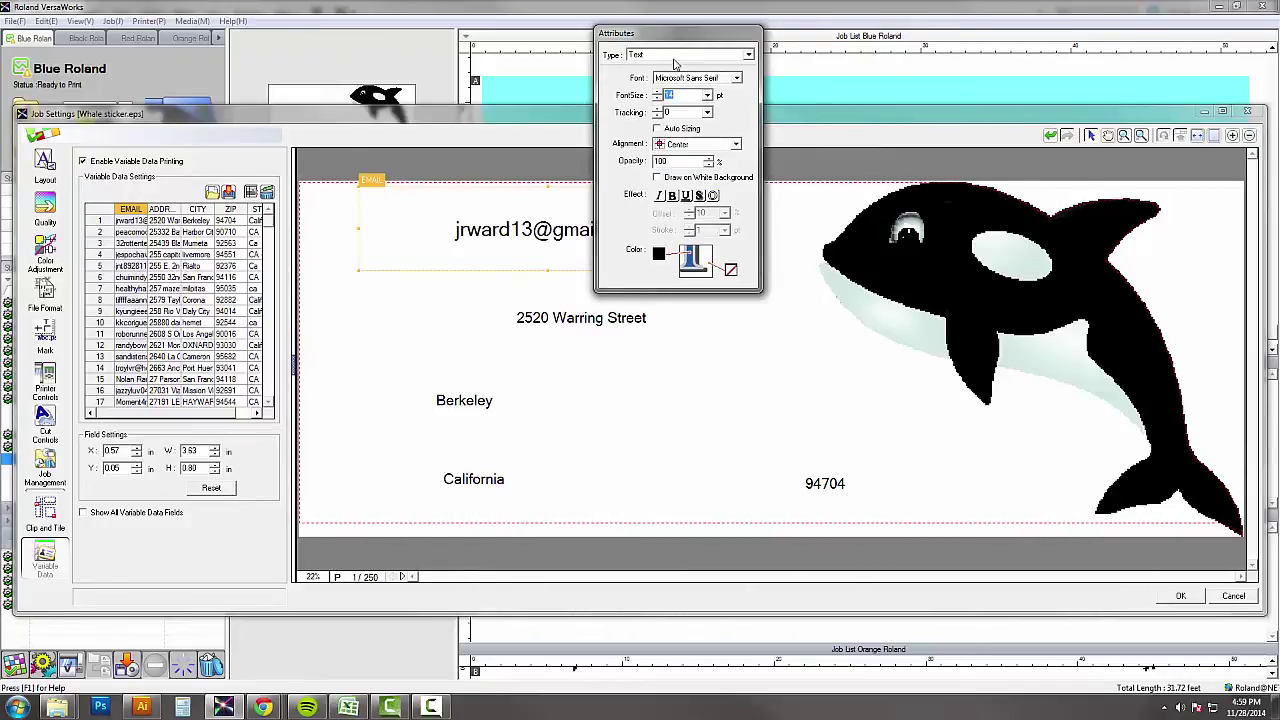
drag(673, 41, 934, 76)
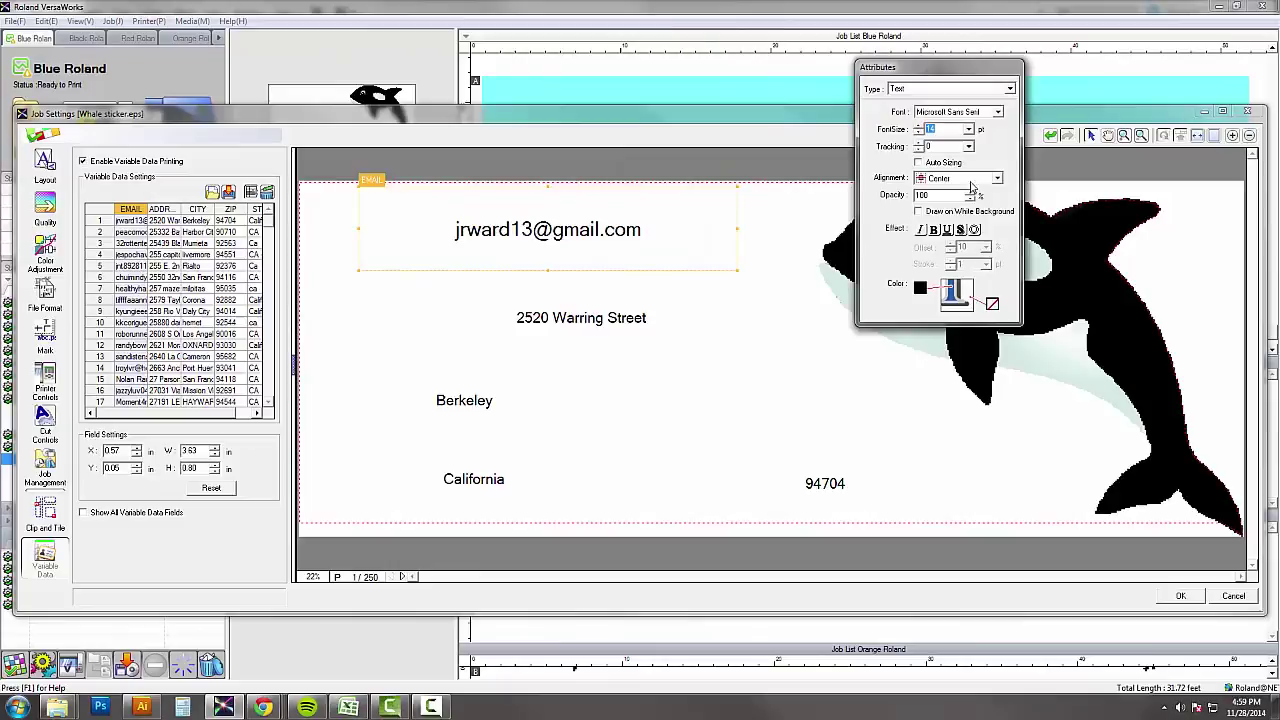
click(972, 180)
click(948, 210)
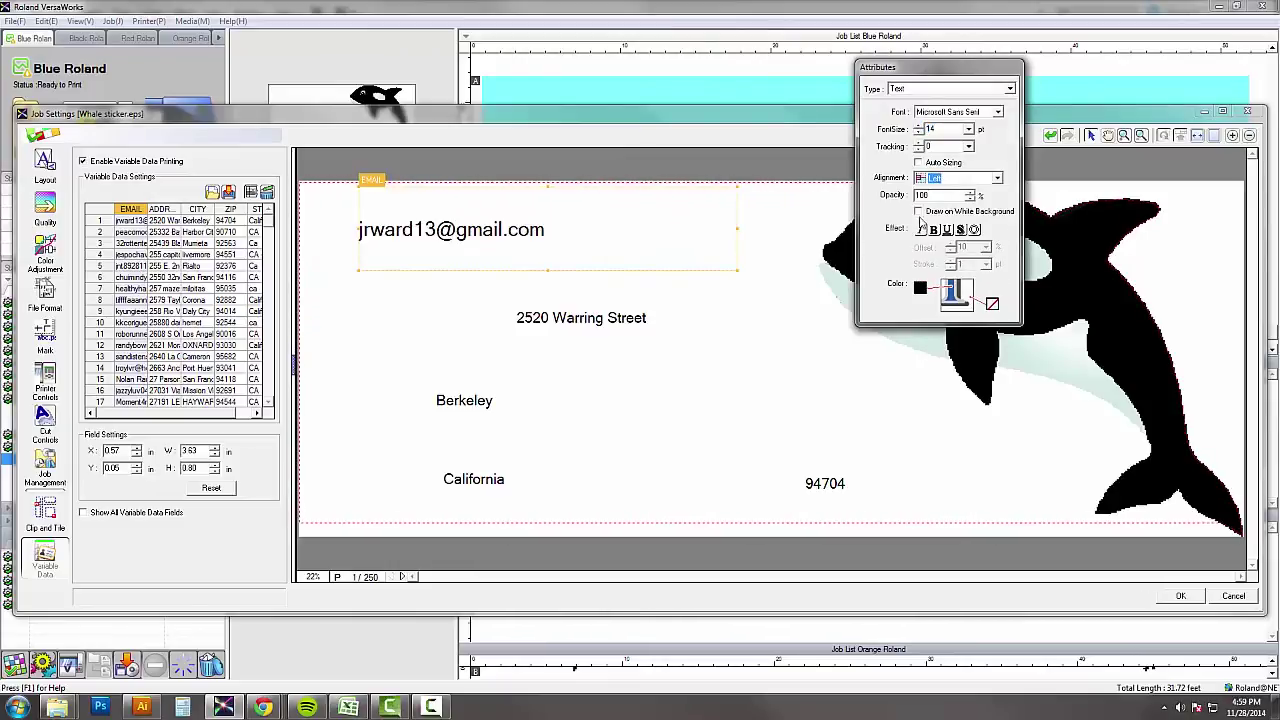
Enlarge the street address field to 18 pt
click(640, 314)
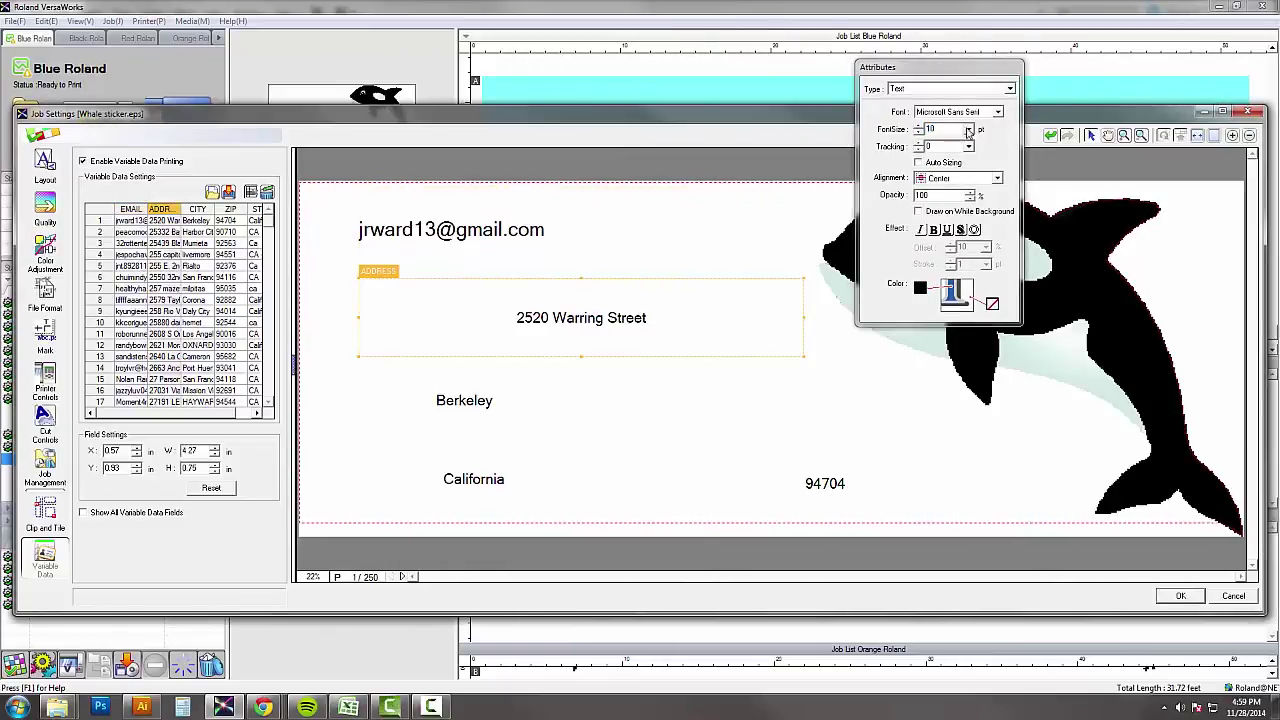
click(968, 132)
click(946, 214)
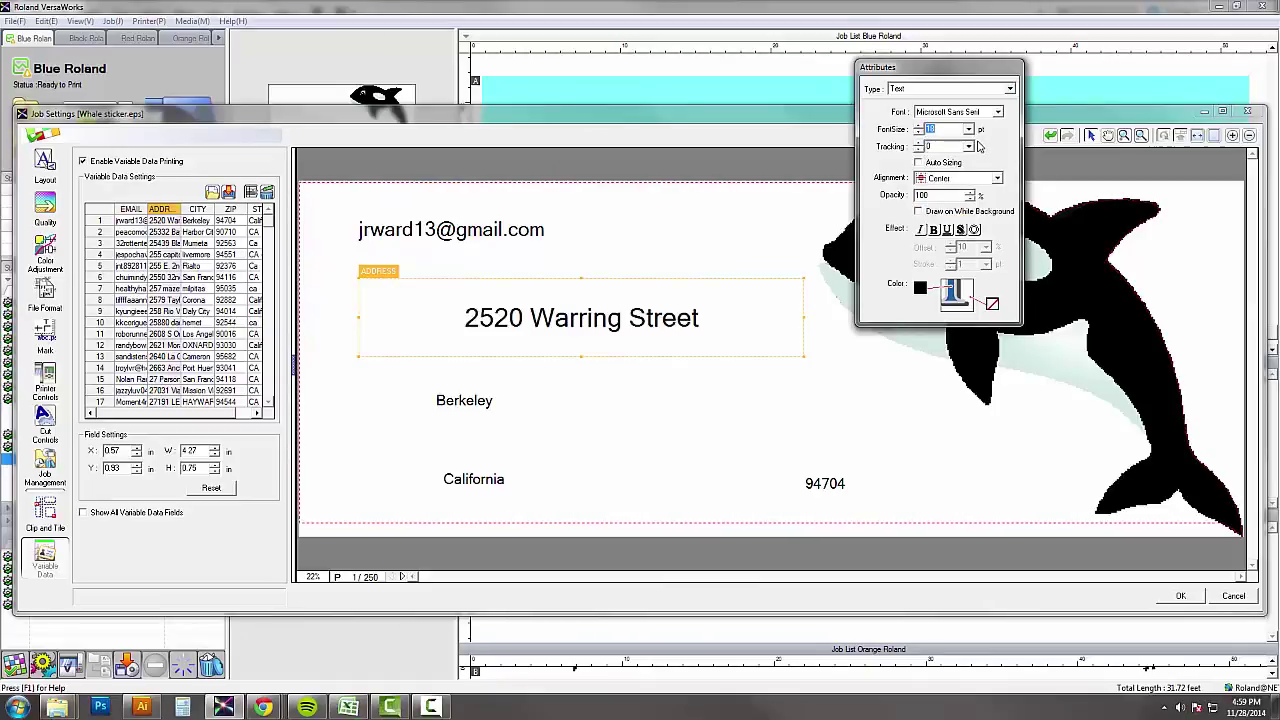
click(942, 182)
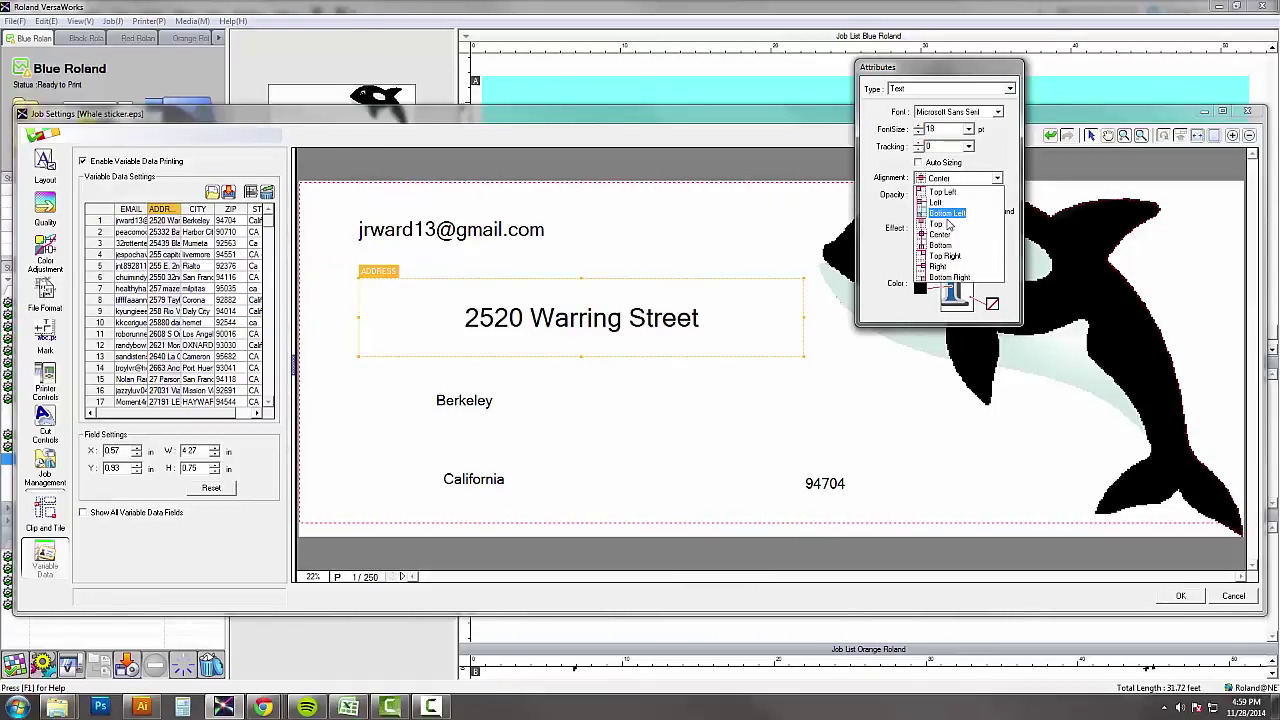
Left-align the street address, then set Berkeley to 18 pt, left-aligned
click(938, 198)
click(200, 209)
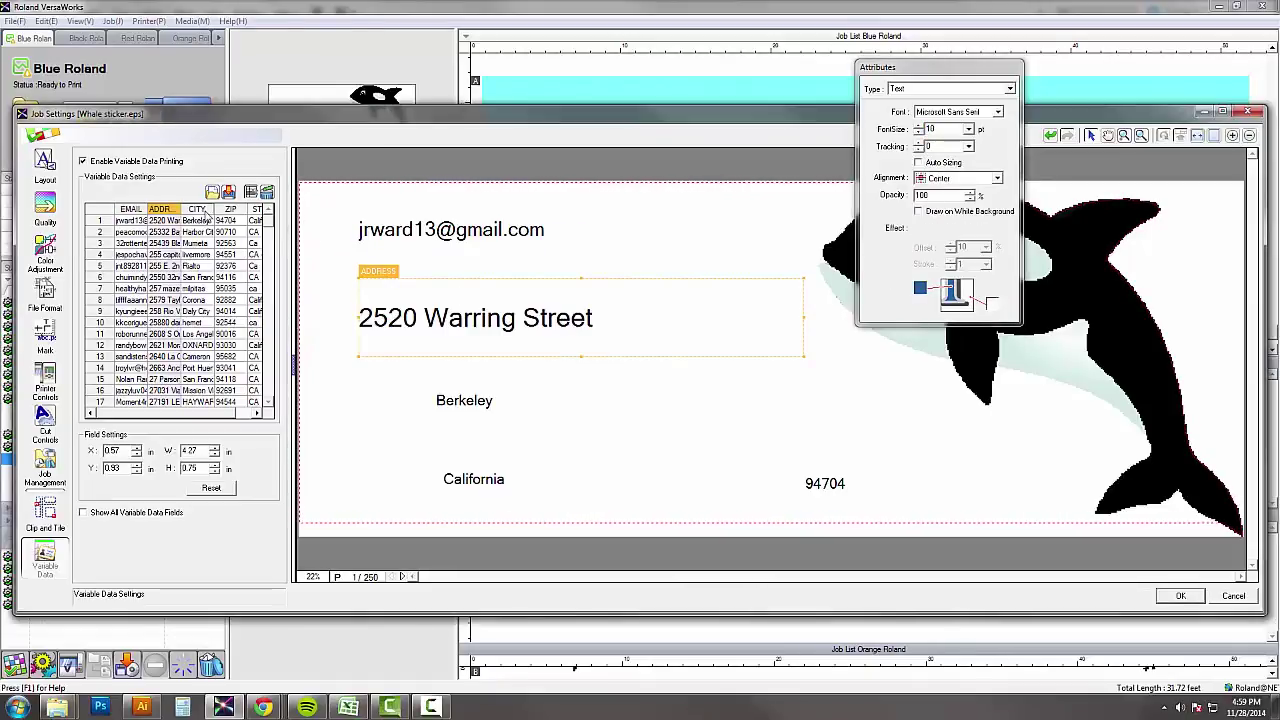
double_click(955, 131)
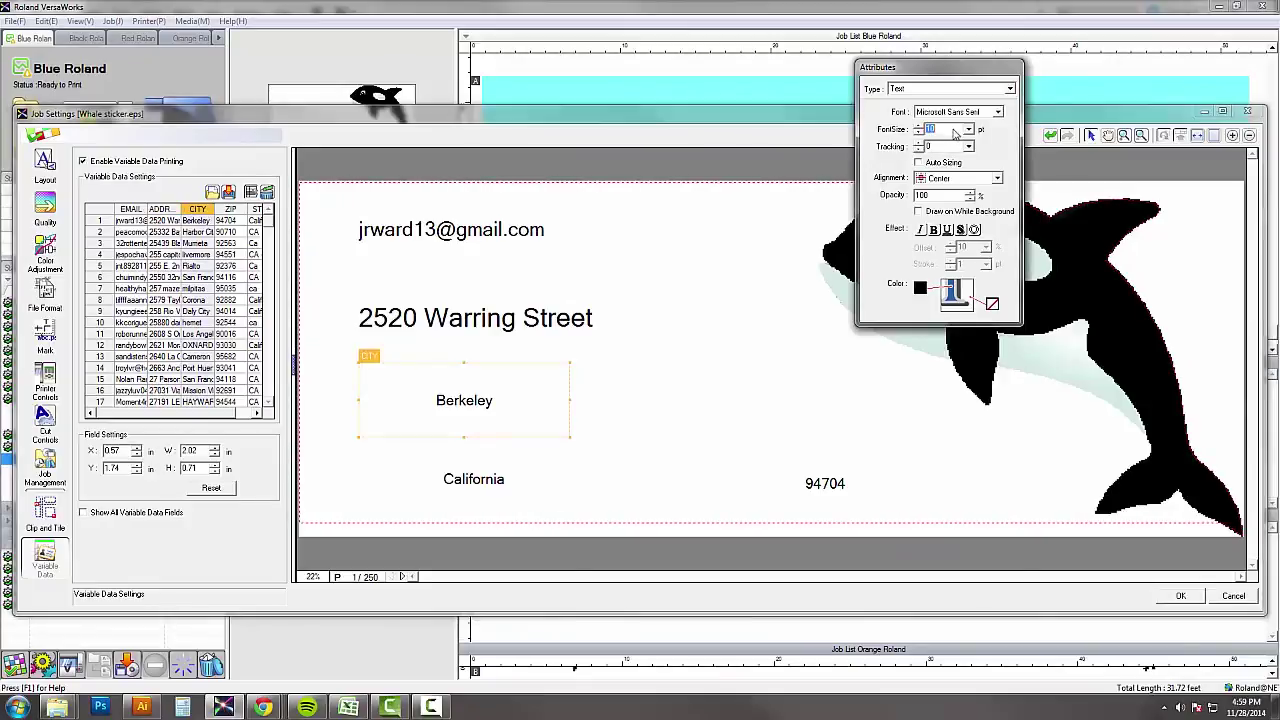
click(968, 131)
click(950, 215)
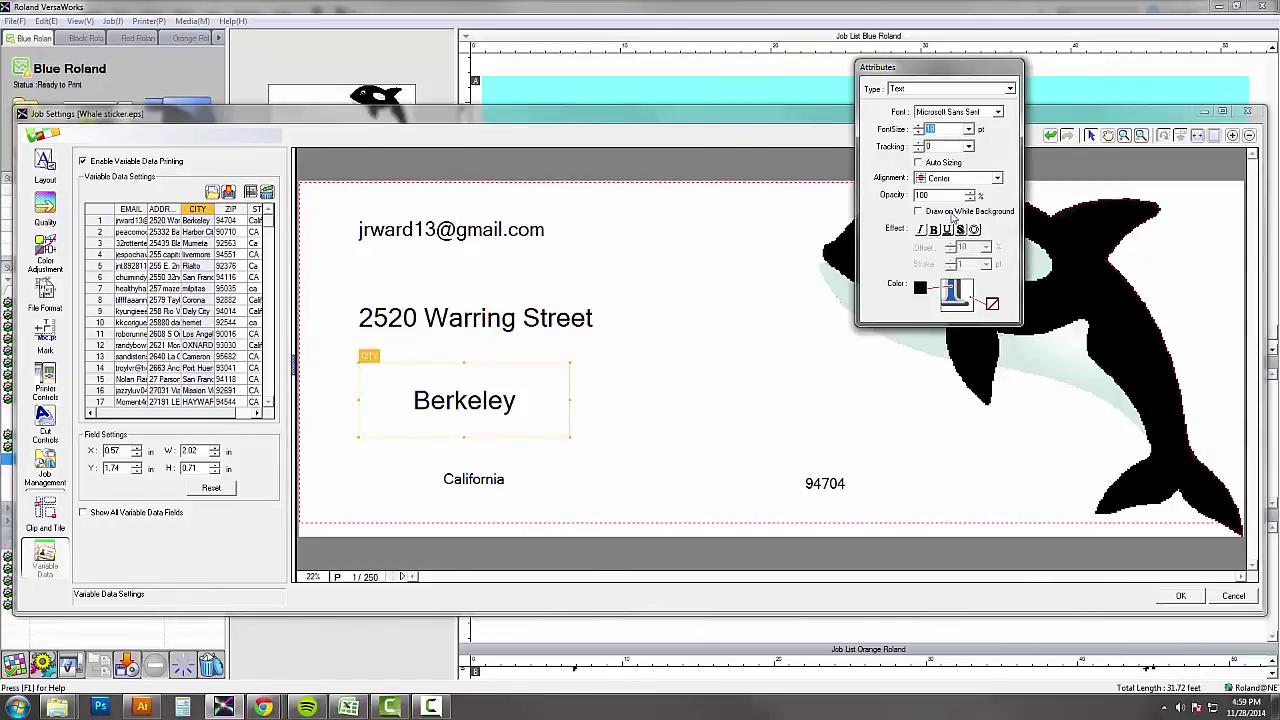
click(948, 112)
click(950, 111)
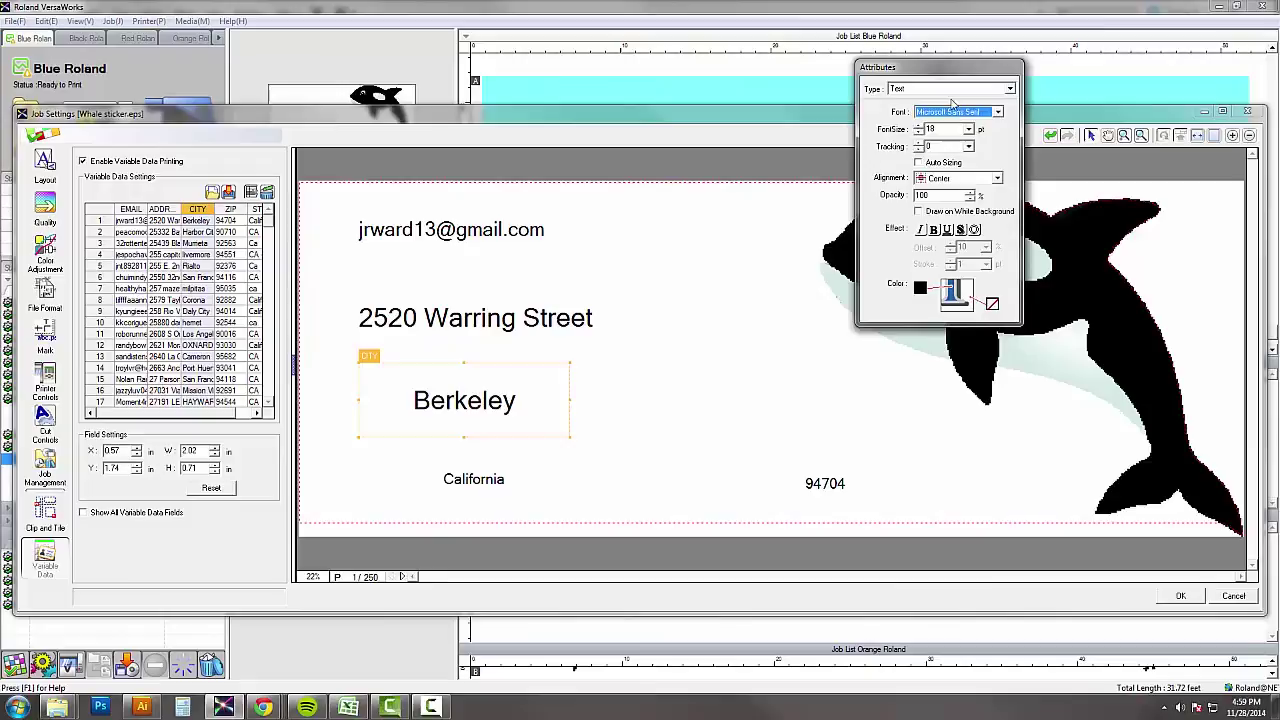
click(958, 180)
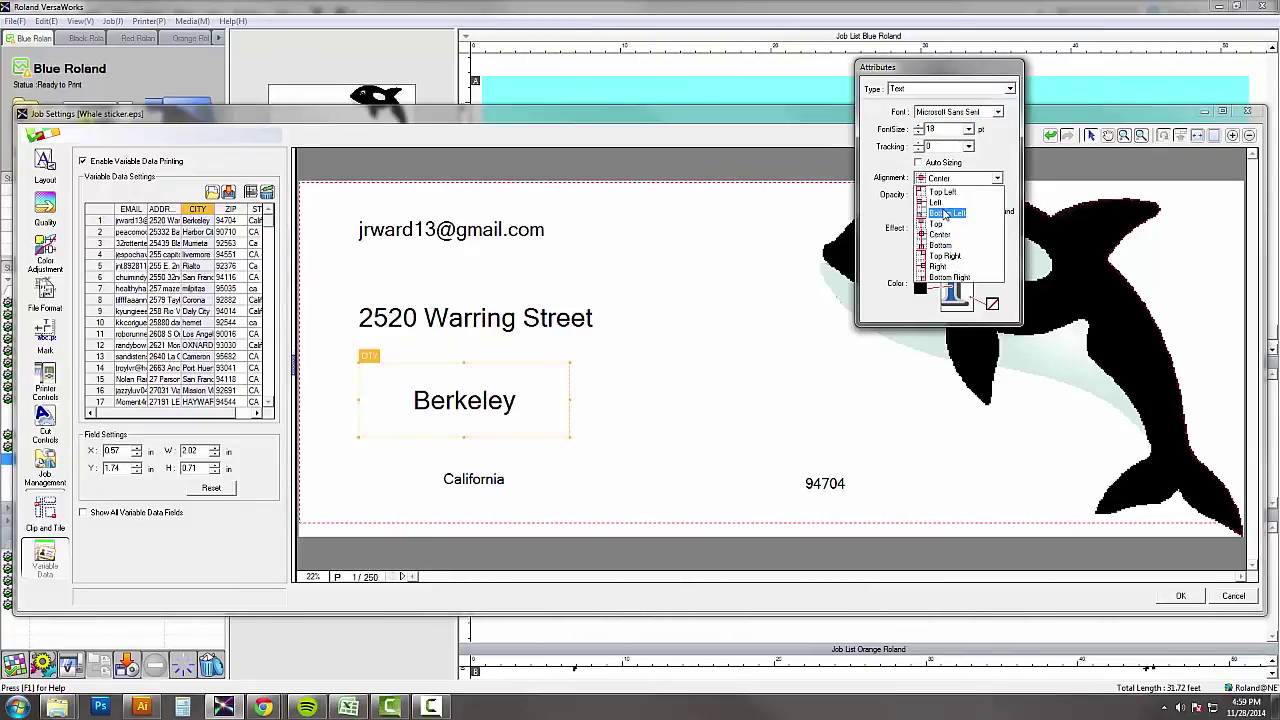
click(940, 210)
Set California to 21 pt left-aligned and the ZIP 94704 to 21 pt
click(473, 481)
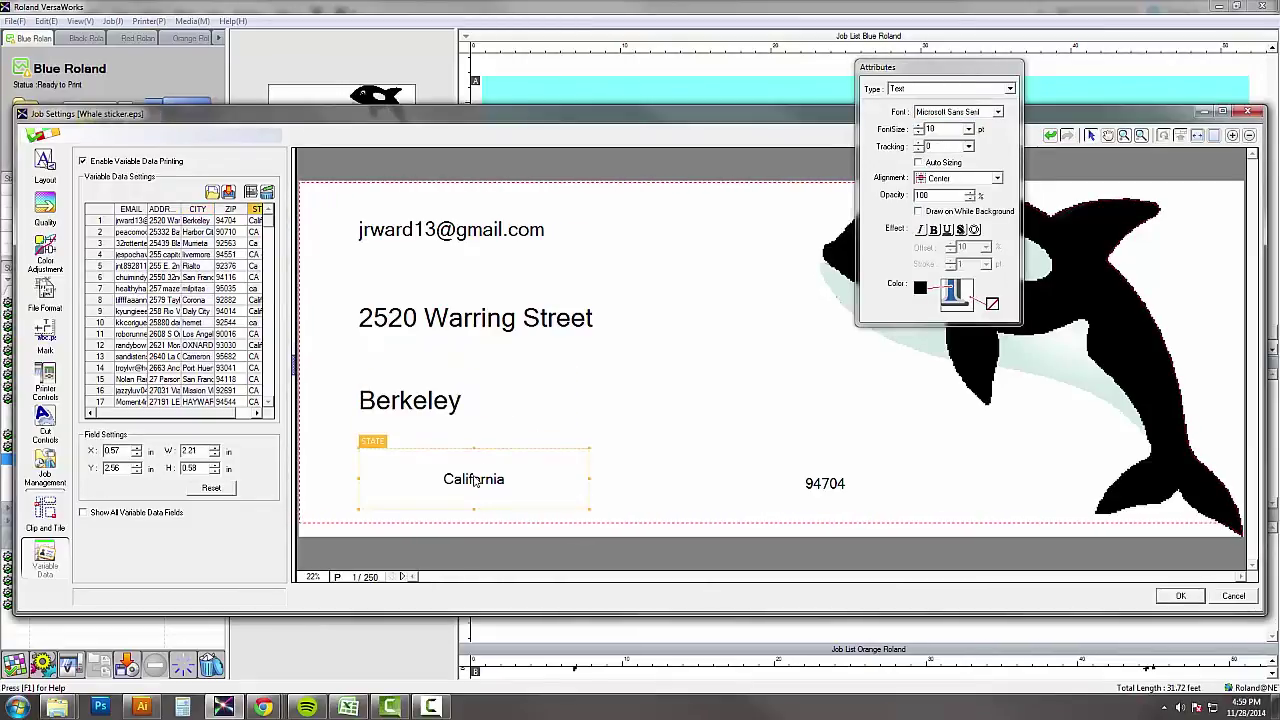
click(968, 130)
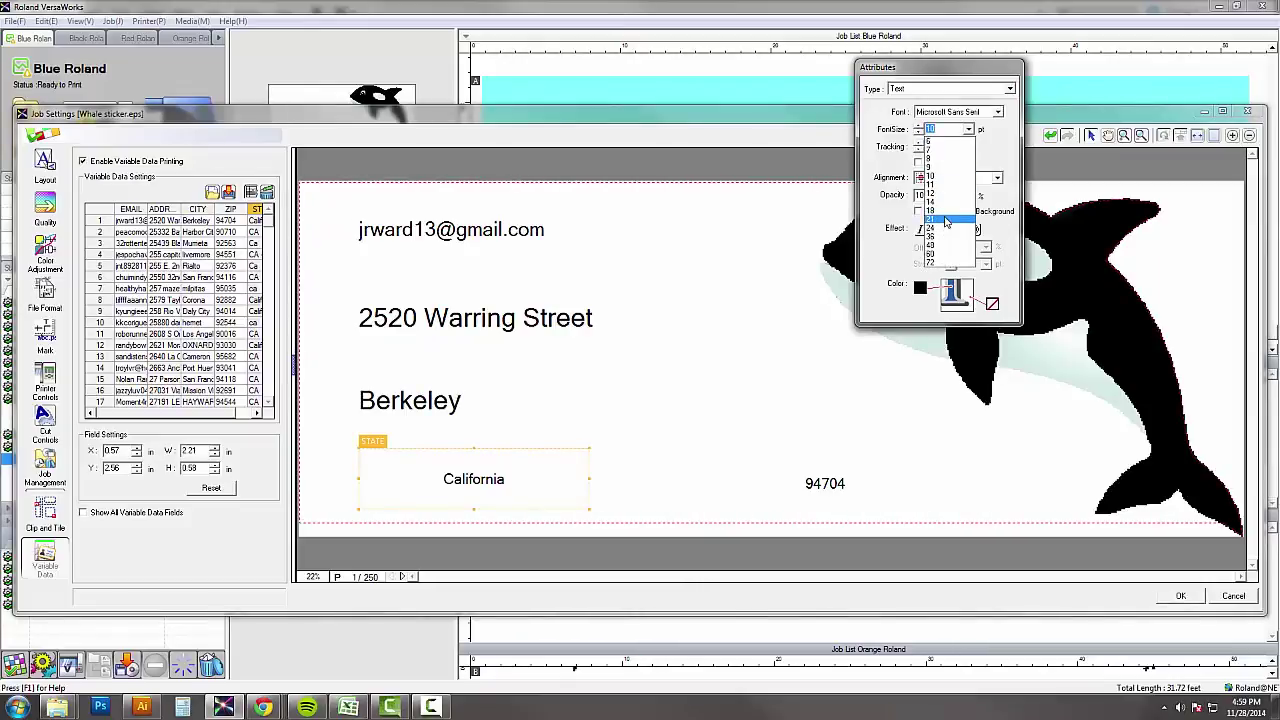
click(945, 221)
click(950, 178)
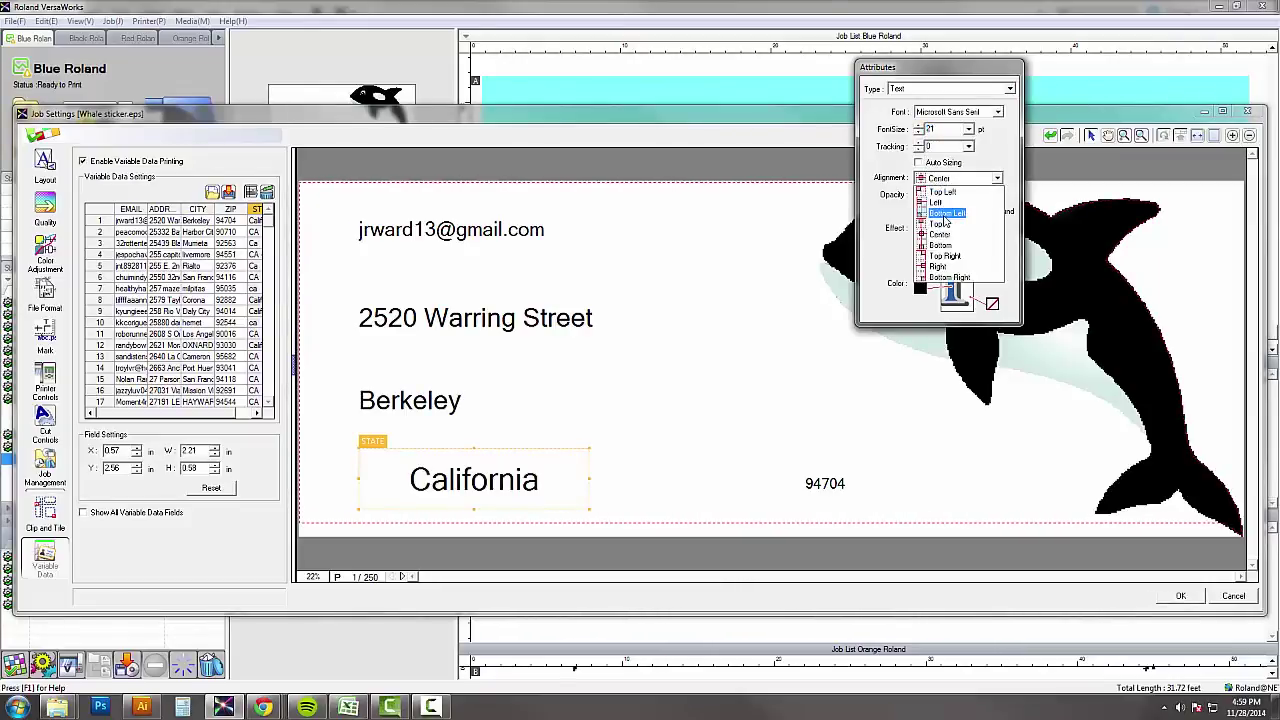
click(937, 203)
click(825, 483)
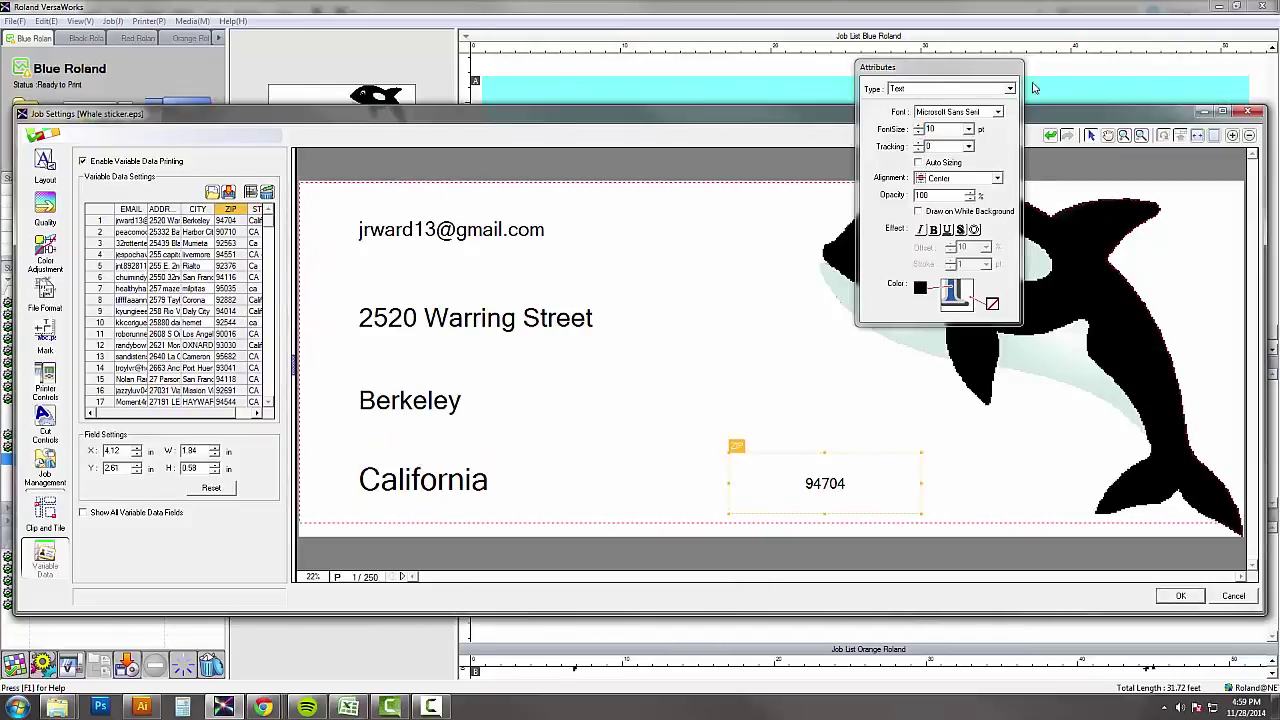
click(969, 130)
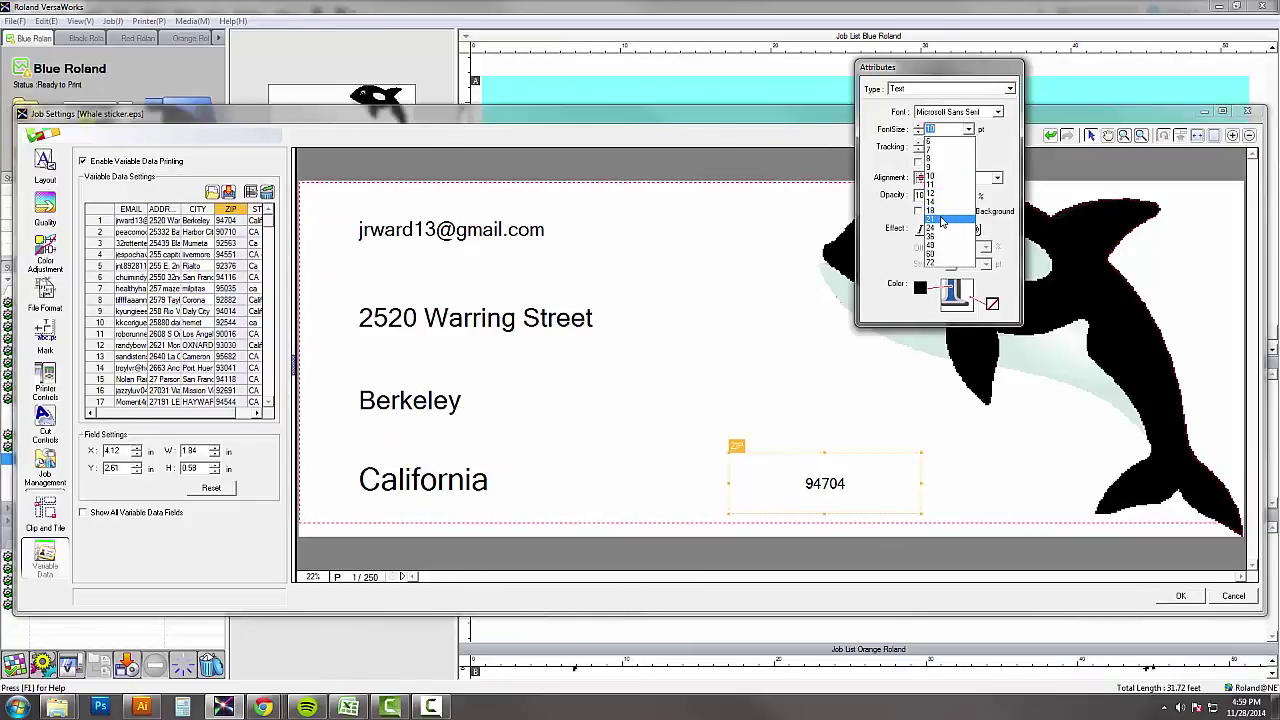
click(958, 222)
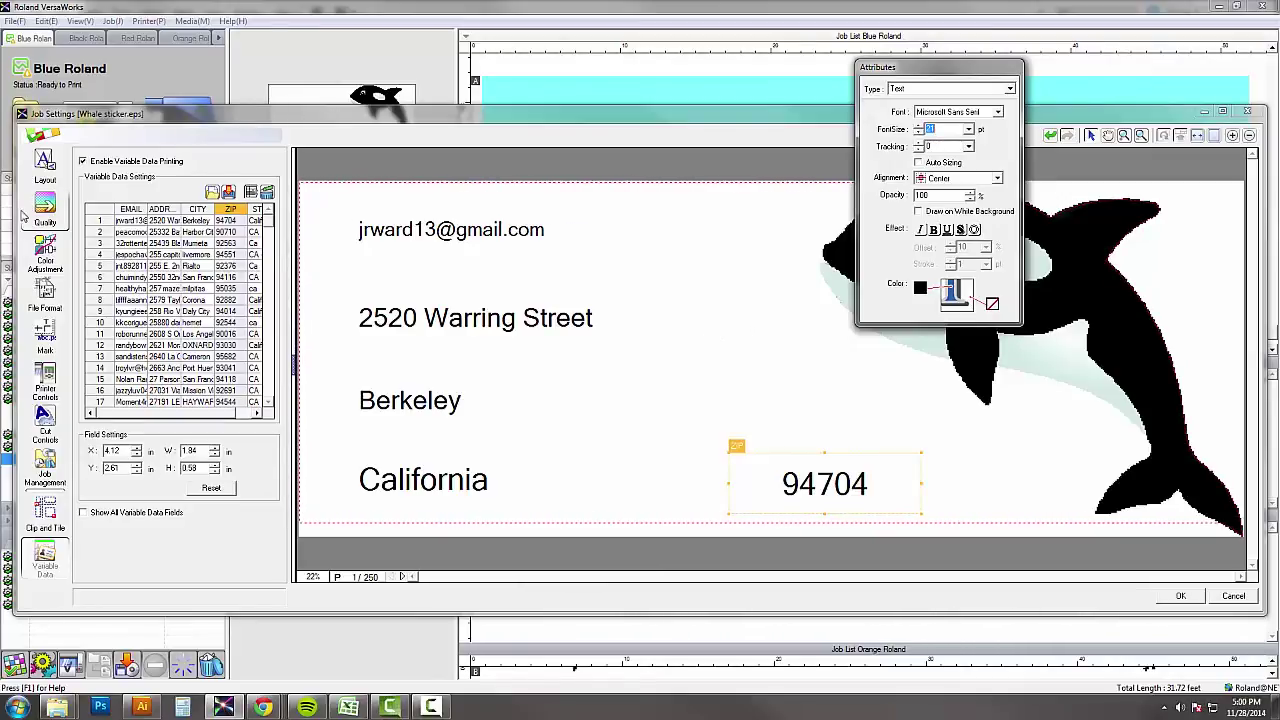
click(45, 205)
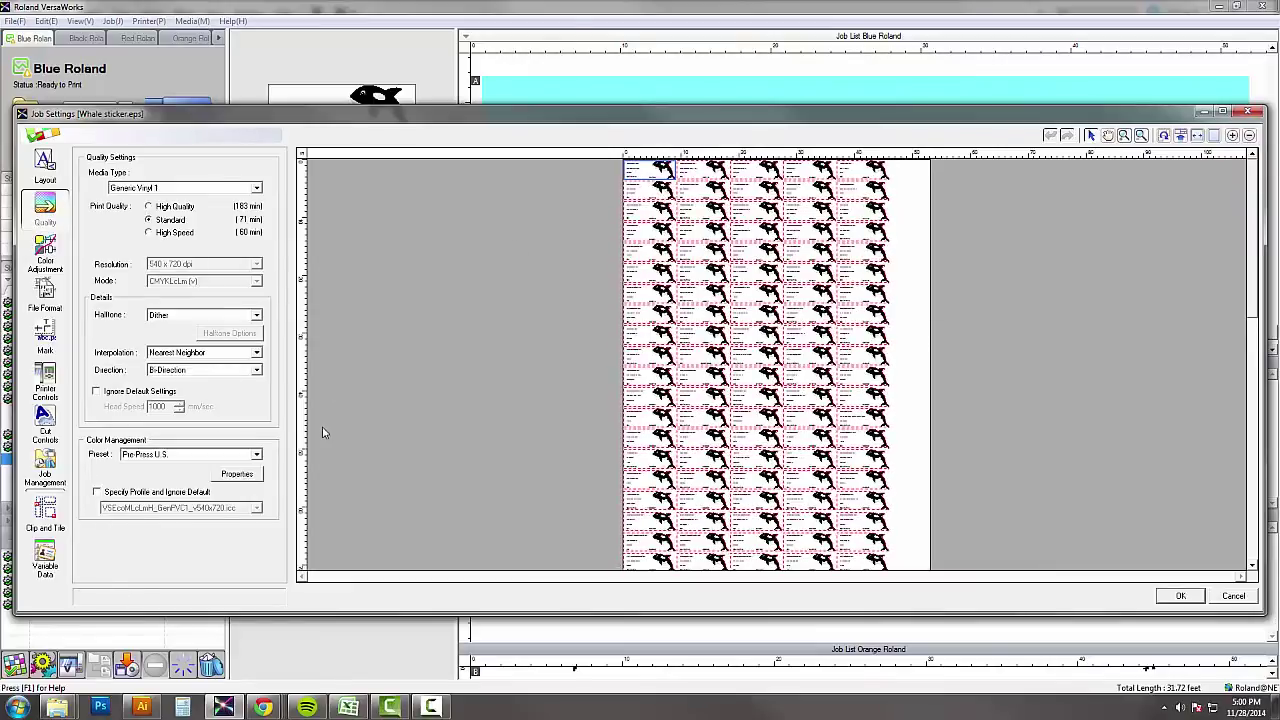
In Layout, set the whale sticker scale to 40%, choose the second orientation, and confirm Job Settings
click(45, 162)
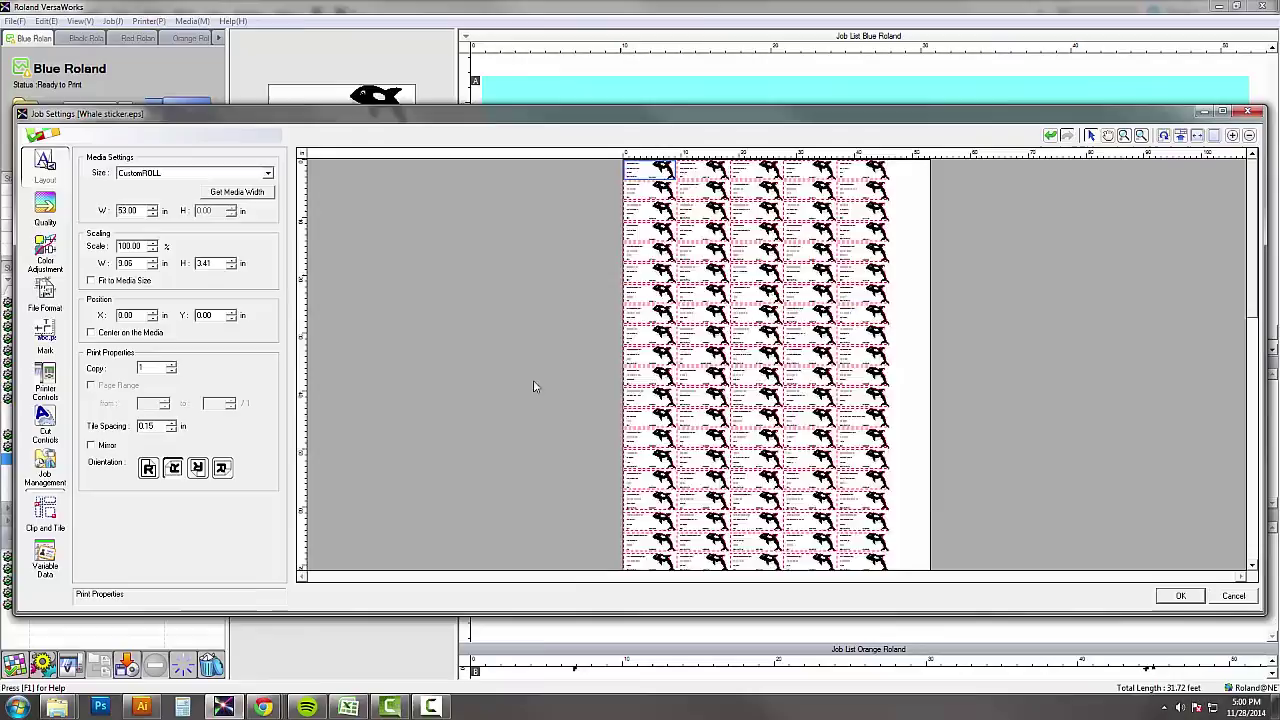
scroll(700, 400, down, 2)
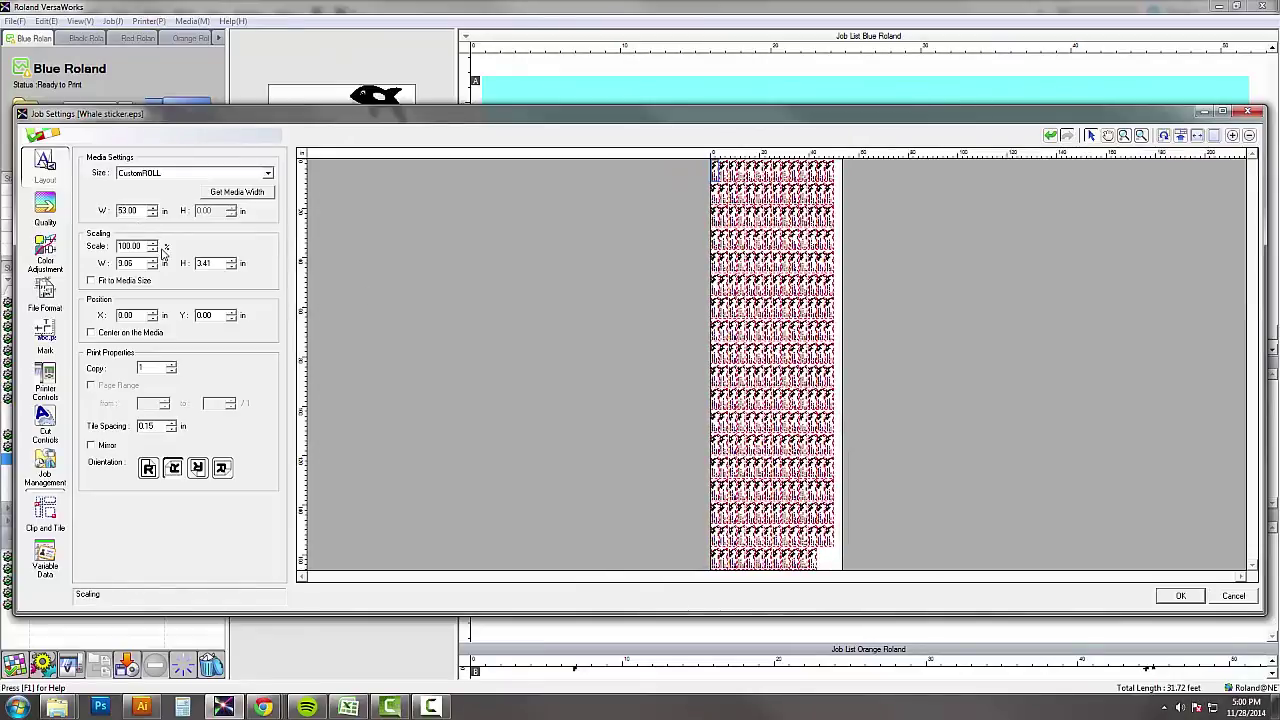
double_click(130, 246)
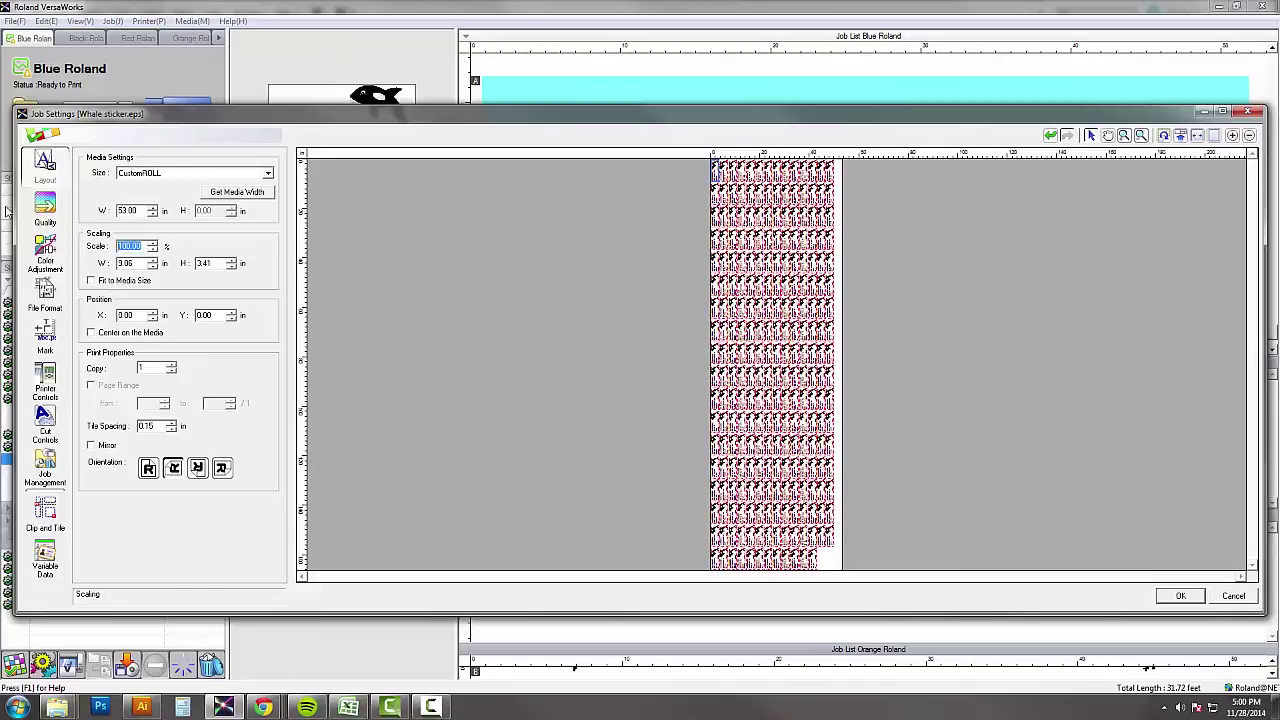
text(50)
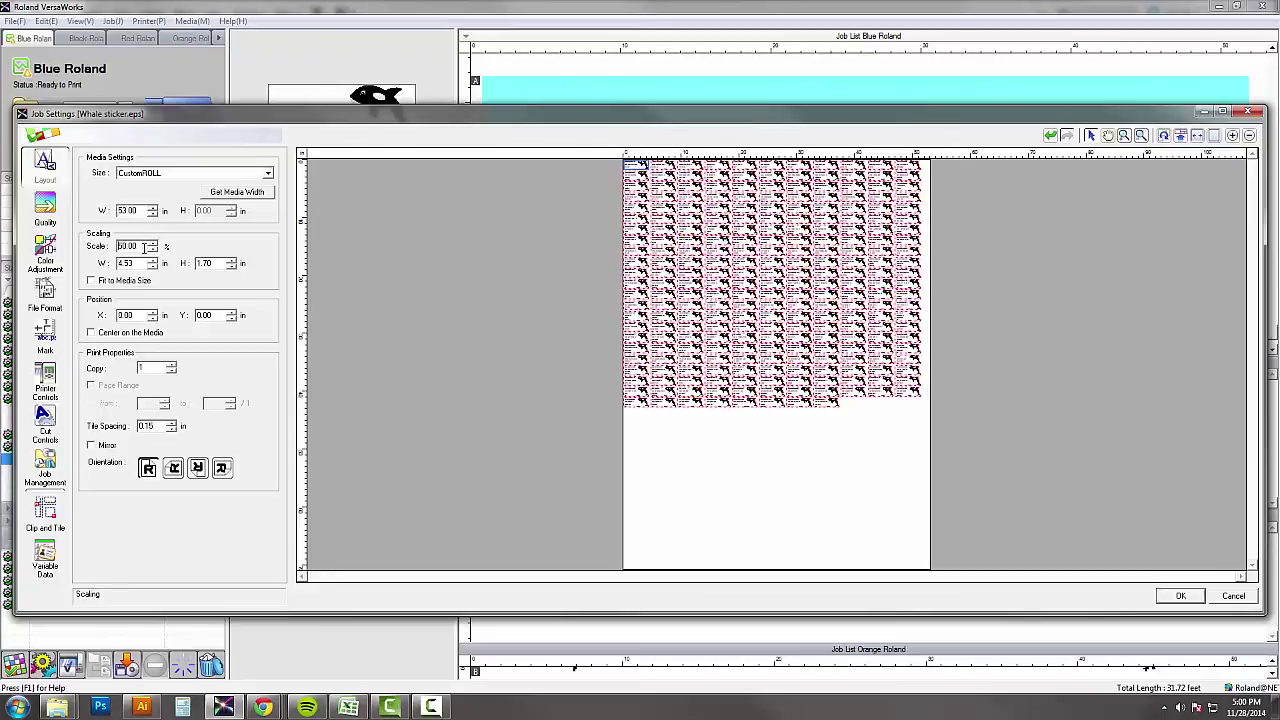
double_click(145, 246)
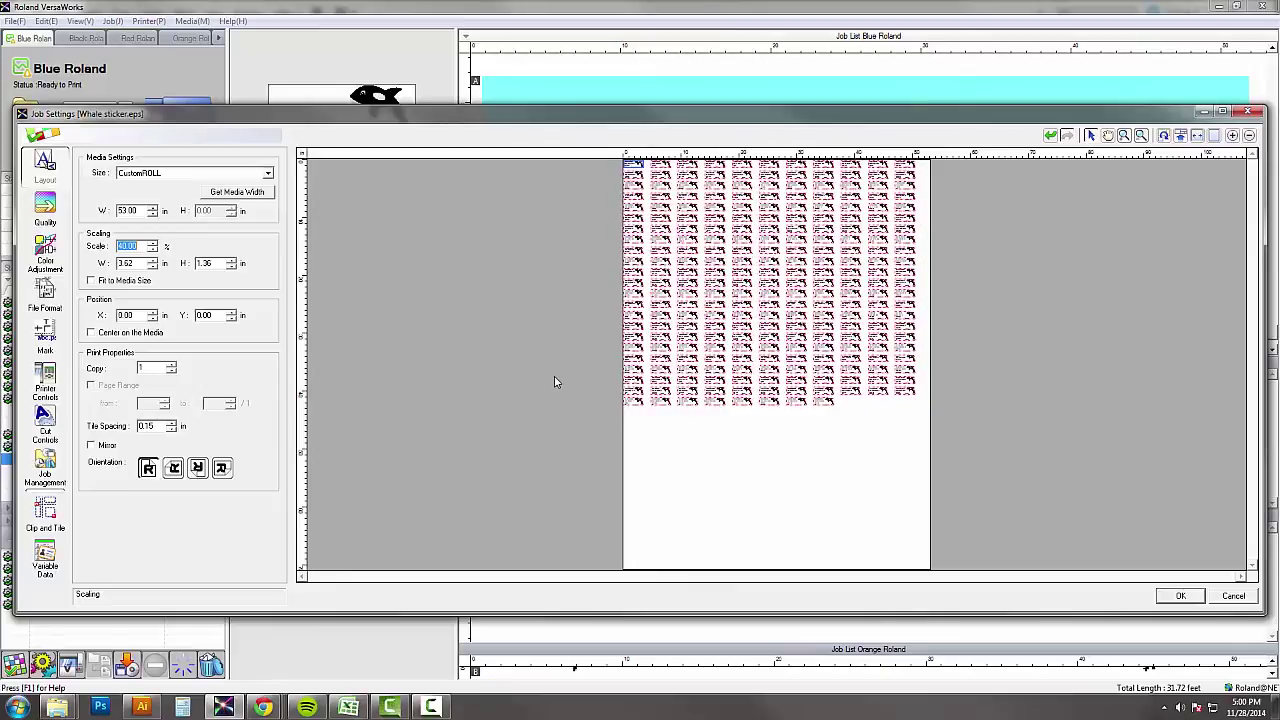
click(172, 472)
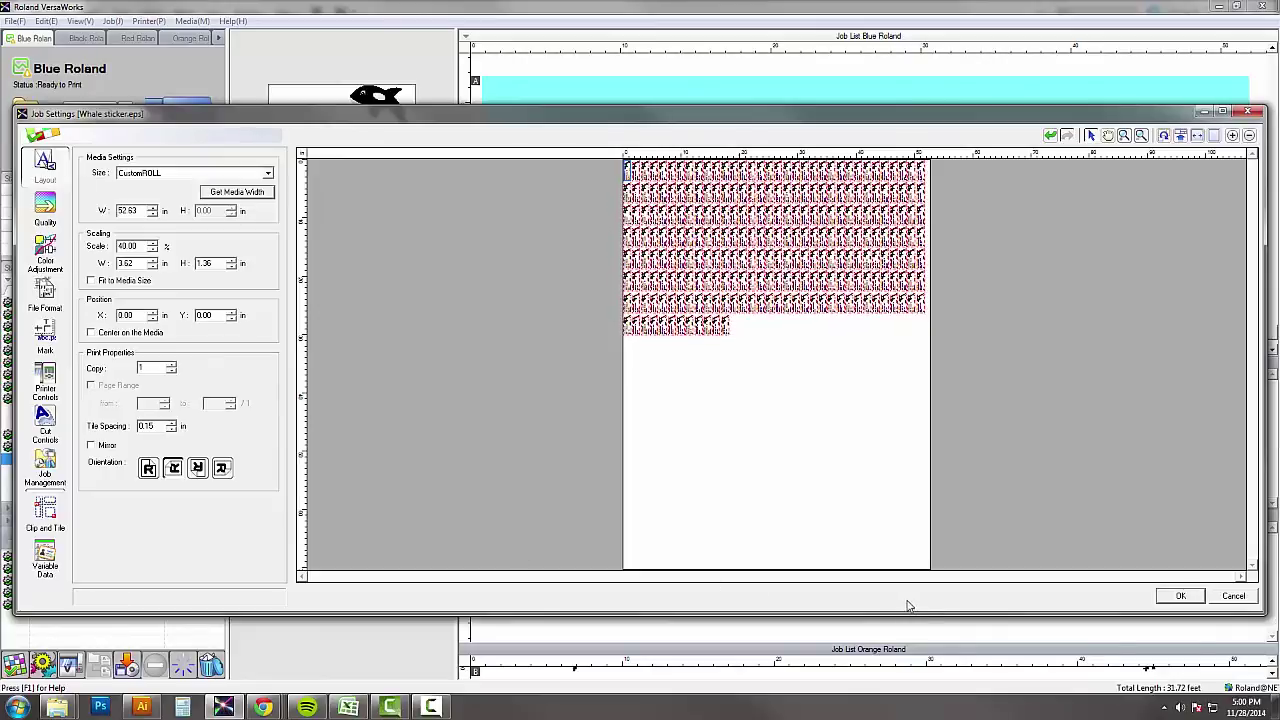
click(1178, 596)
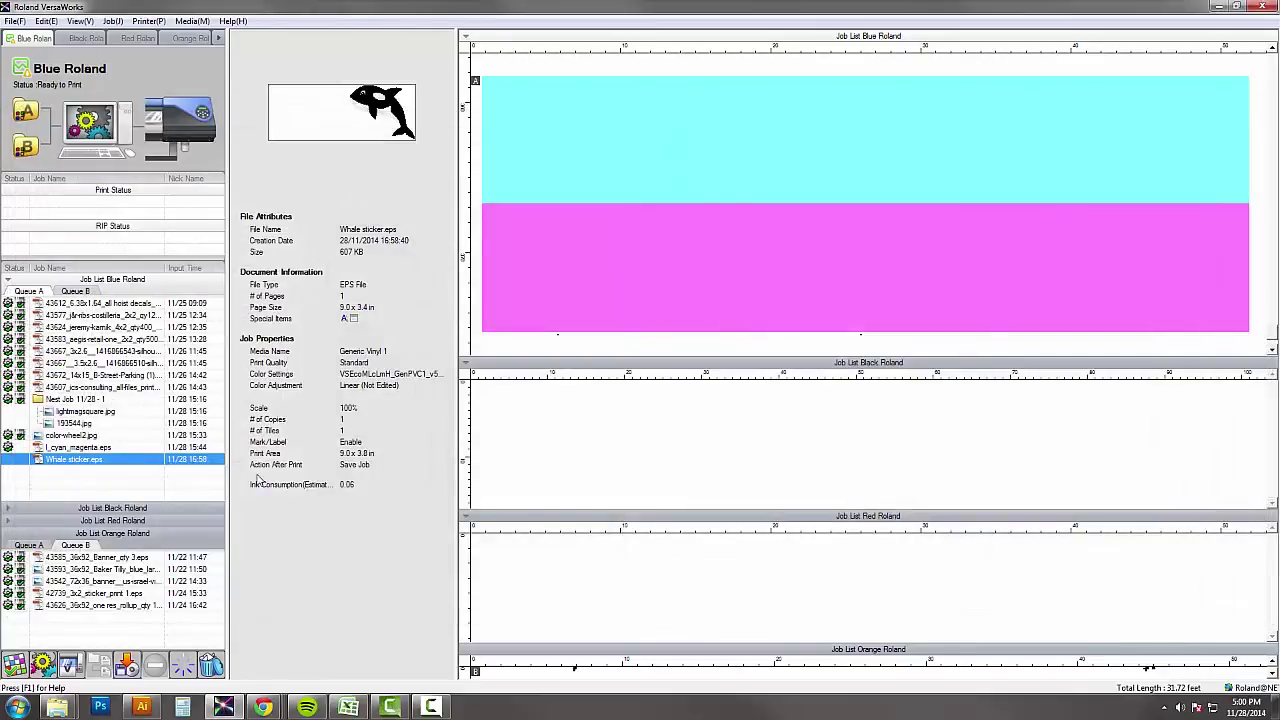